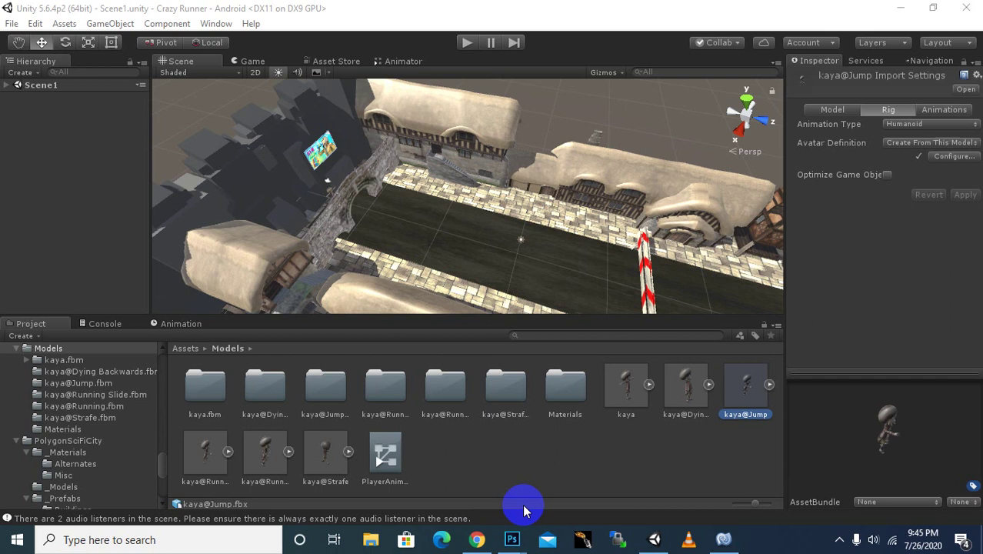
# Expand Scene1, open the Assets > Sprites folder, and bring up the browser's Unity forum thread.
pyautogui.click(185, 347)
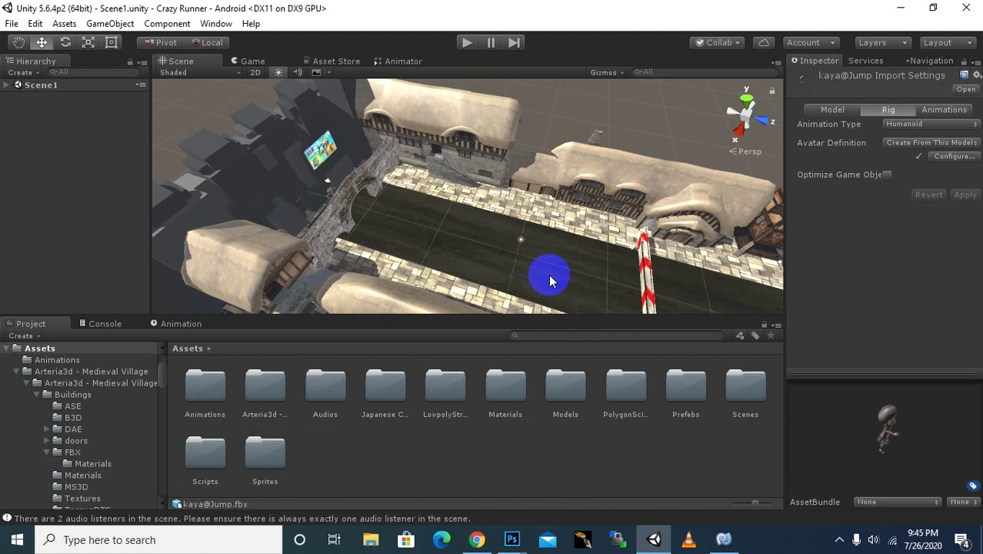
pyautogui.click(6, 86)
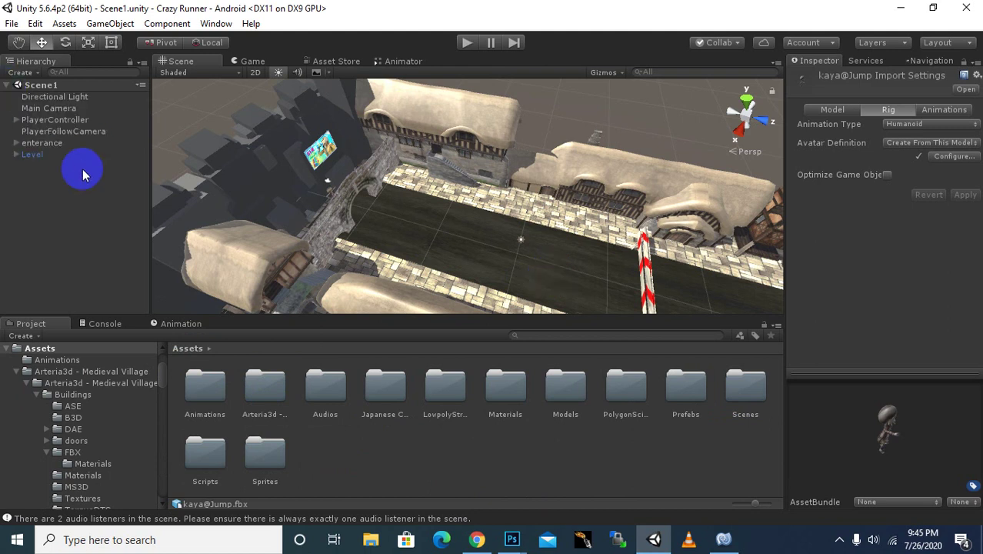
pyautogui.click(64, 184)
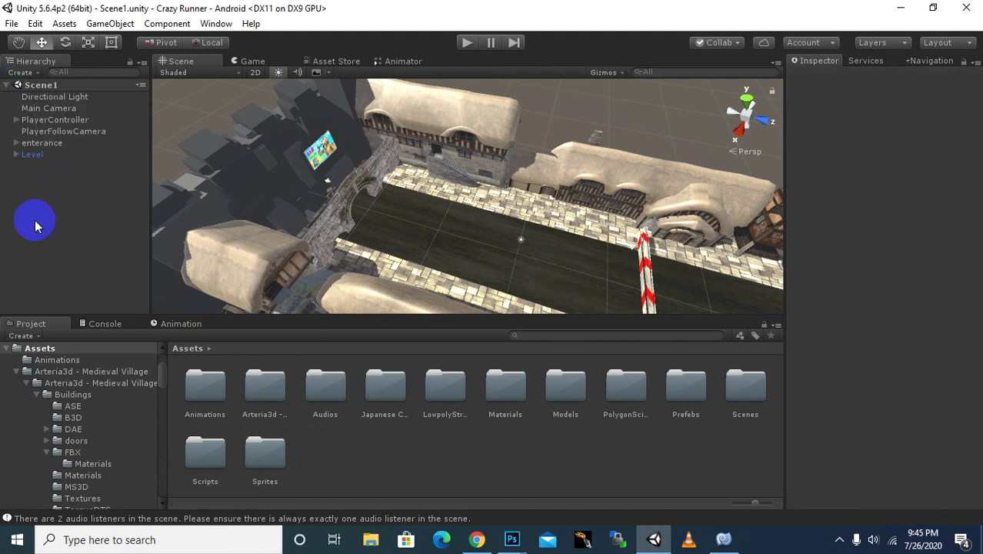
pyautogui.click(406, 183)
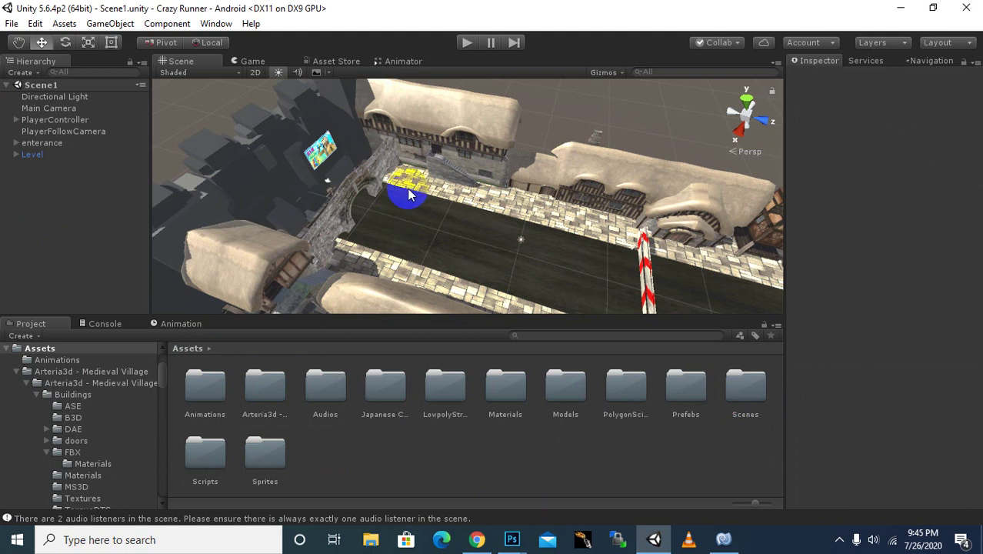
pyautogui.click(444, 282)
pyautogui.click(430, 266)
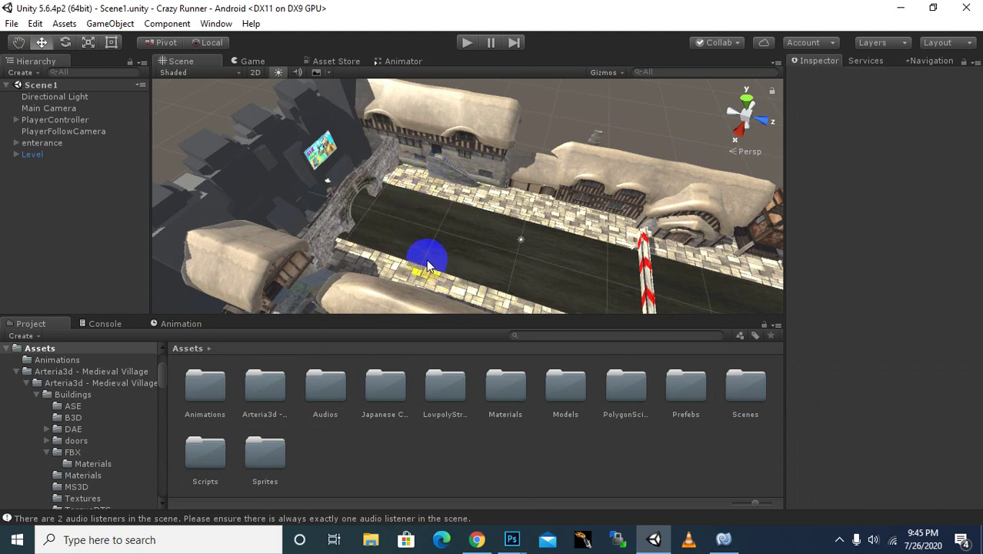
pyautogui.doubleClick(266, 451)
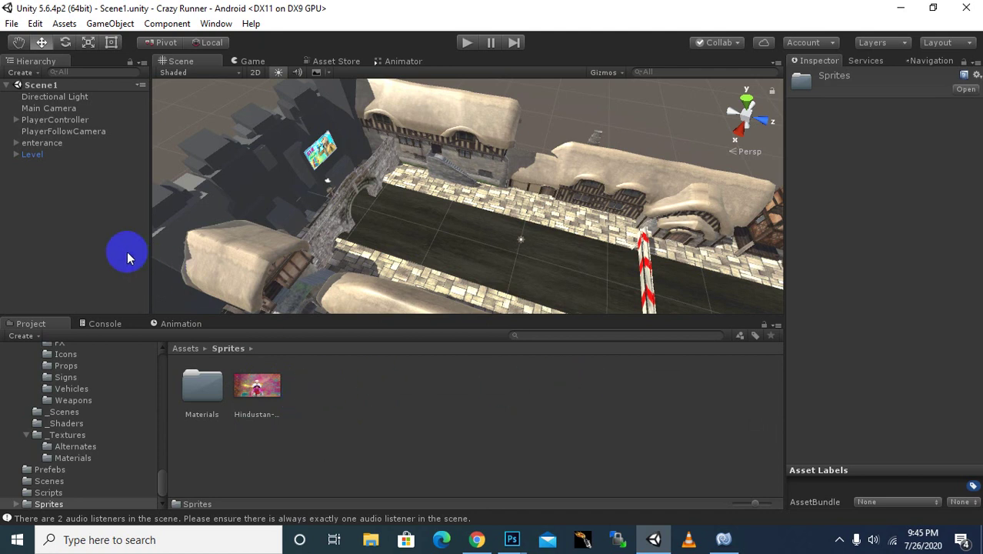
pyautogui.click(477, 539)
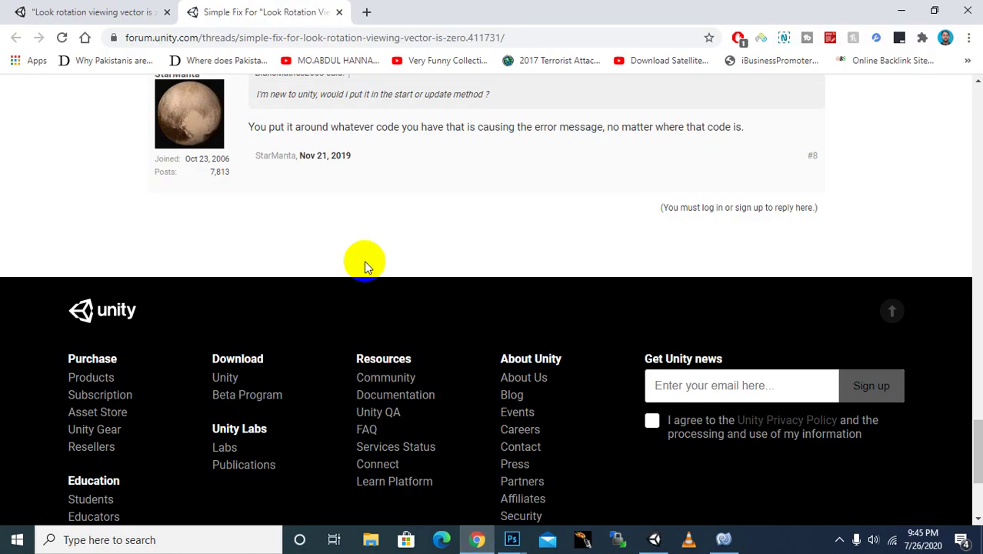
# Close the older forum thread tab and load the autocompleted 'goo' address.
pyautogui.click(337, 40)
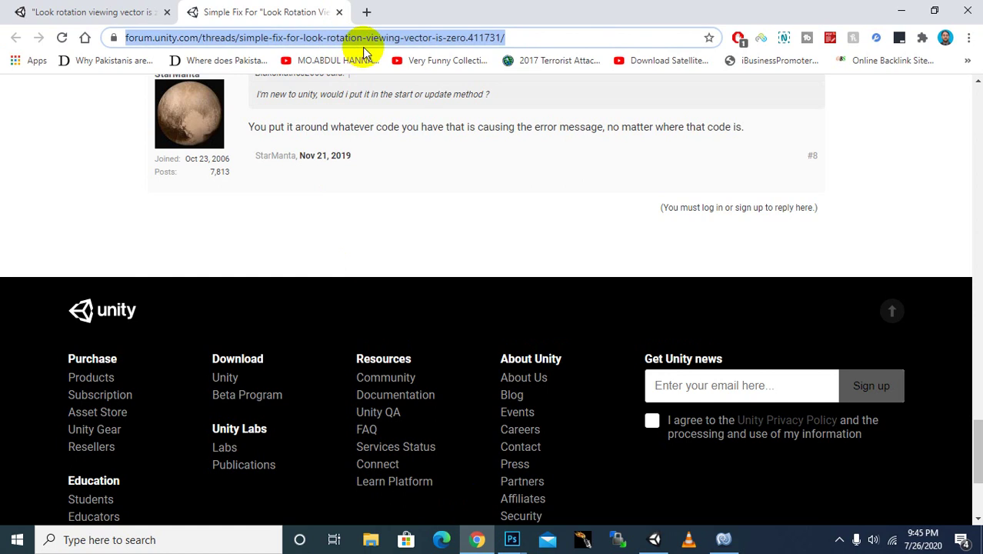
pyautogui.click(167, 12)
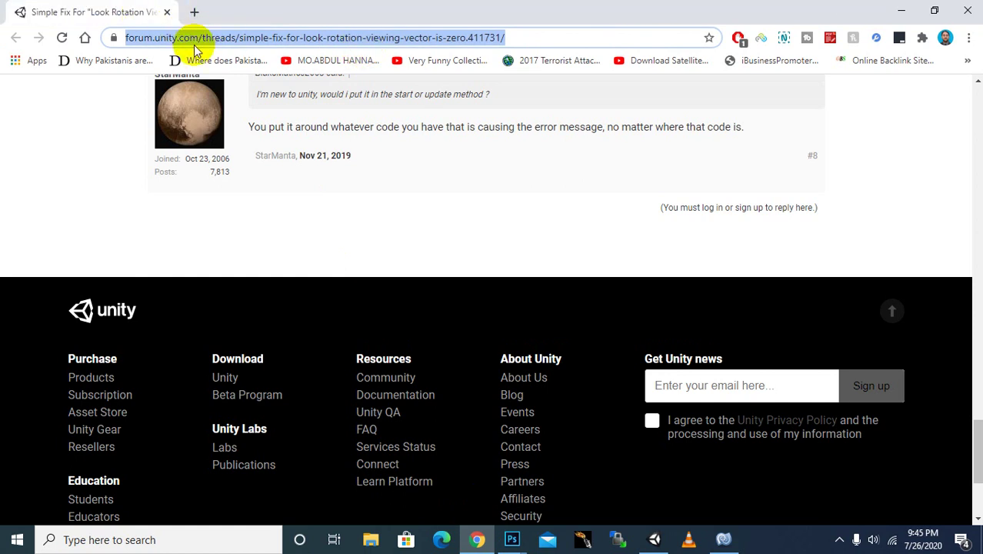
pyautogui.write('goo')
pyautogui.press('Return')
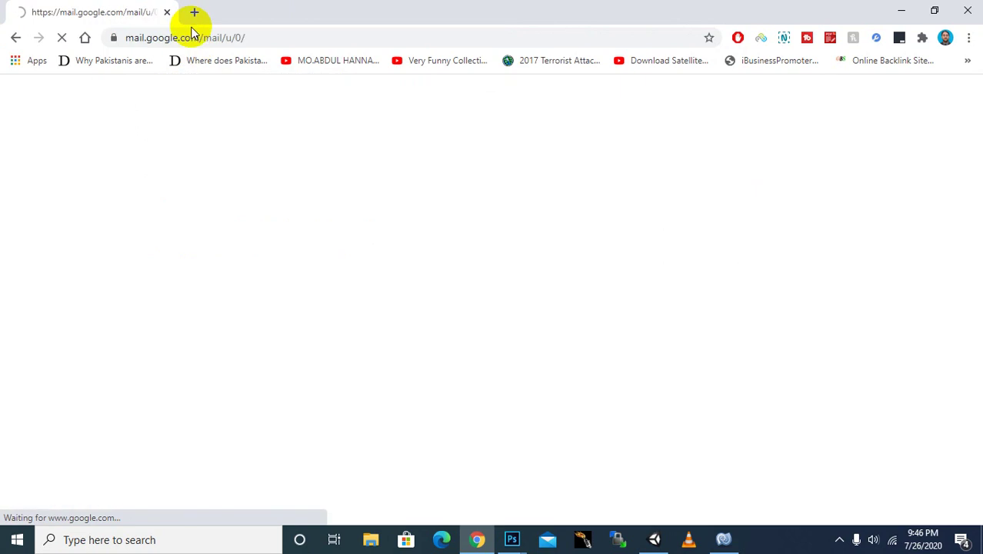
# Search the web for 'google' and open the google.com homepage result.
pyautogui.click(193, 37)
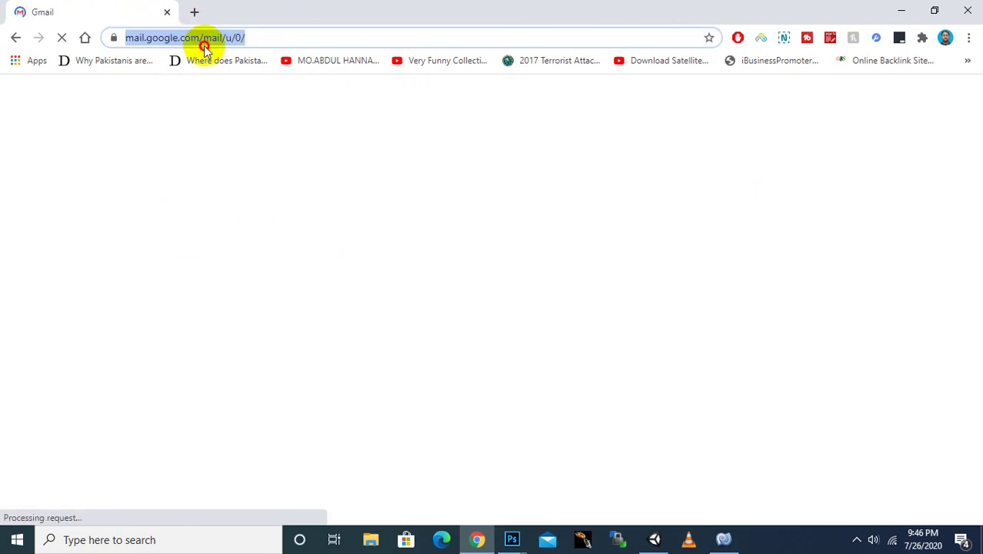
pyautogui.click(203, 40)
pyautogui.write('goog')
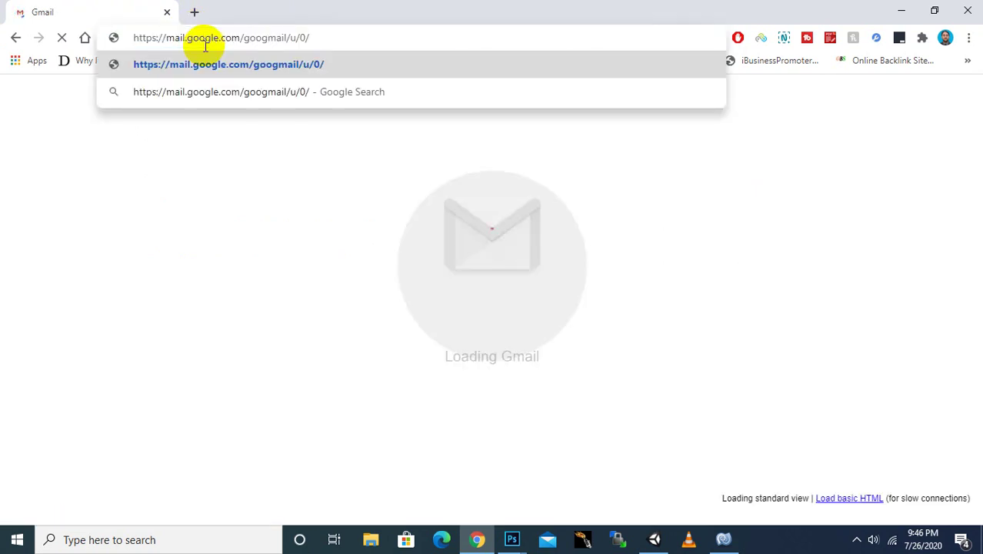
pyautogui.hotkey('ctrl', 'a')
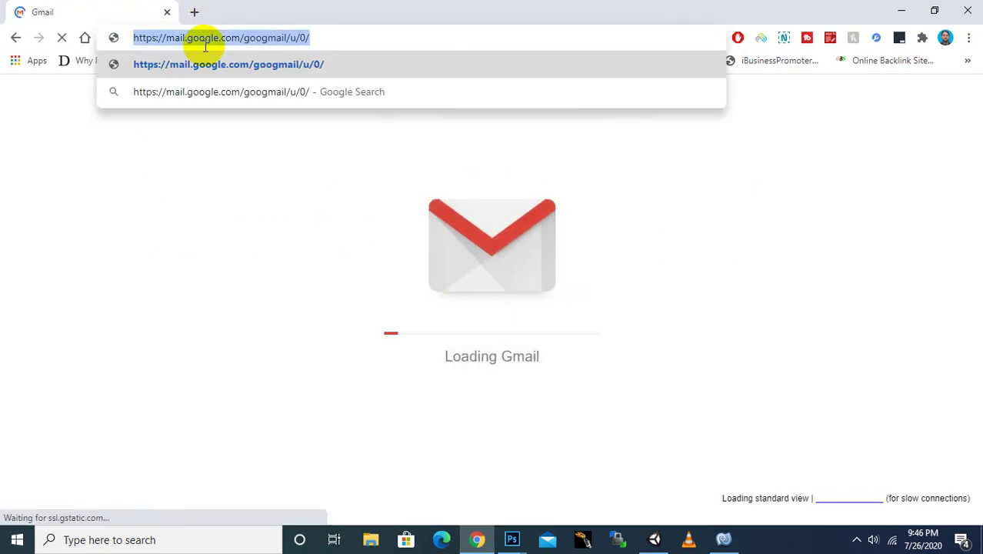
pyautogui.write('google')
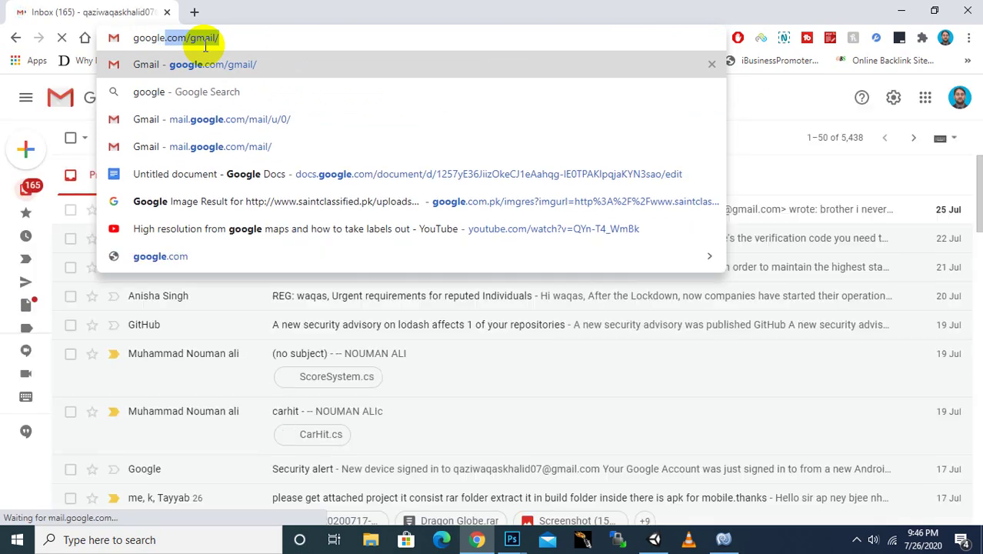
pyautogui.press('BackSpace')
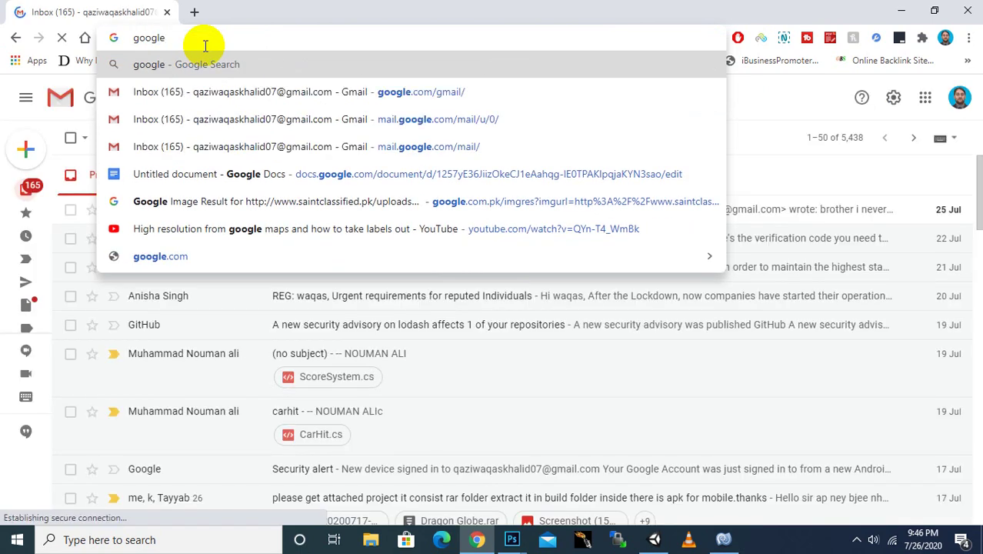
pyautogui.press('Return')
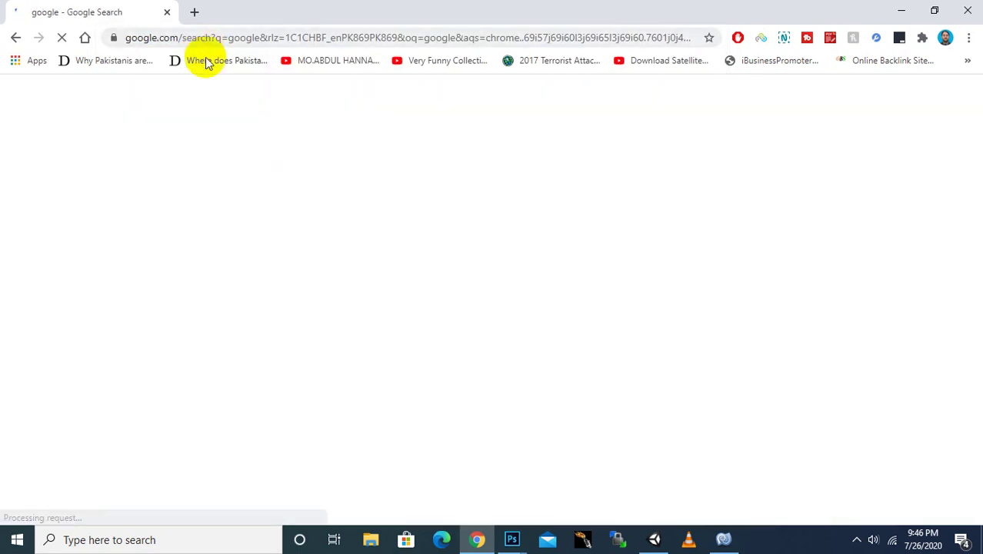
pyautogui.click(175, 209)
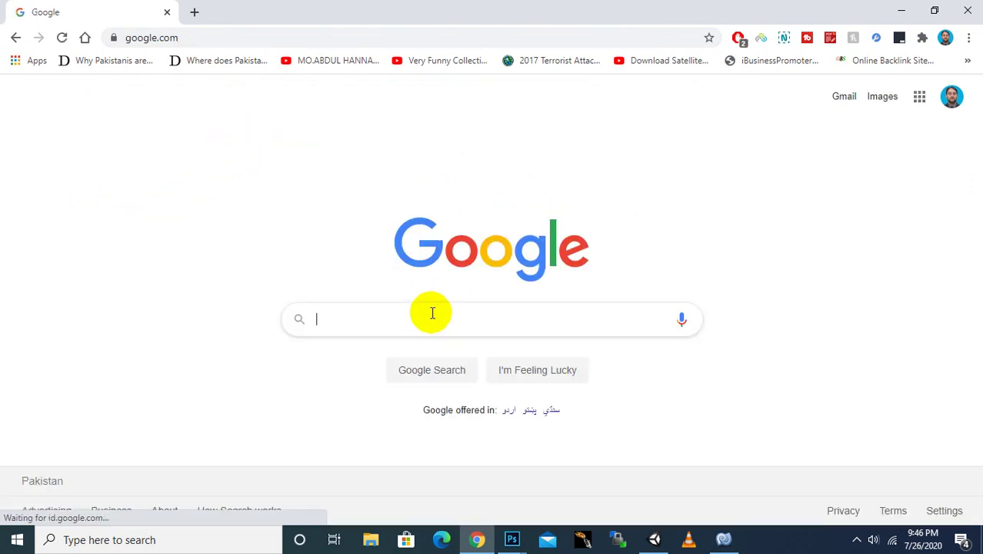
pyautogui.click(462, 311)
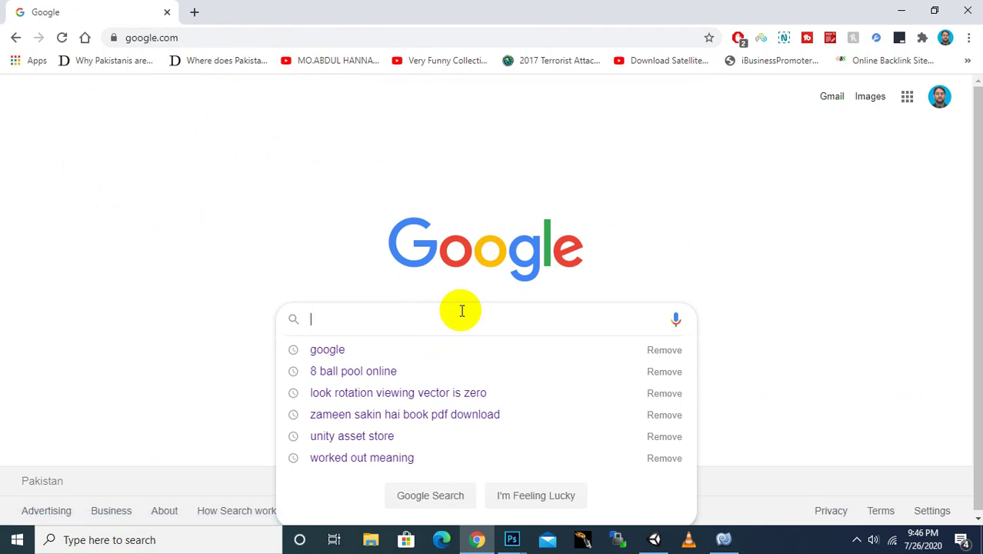
# Search Google for 'coin png icon' and show the image results.
pyautogui.write('coind')
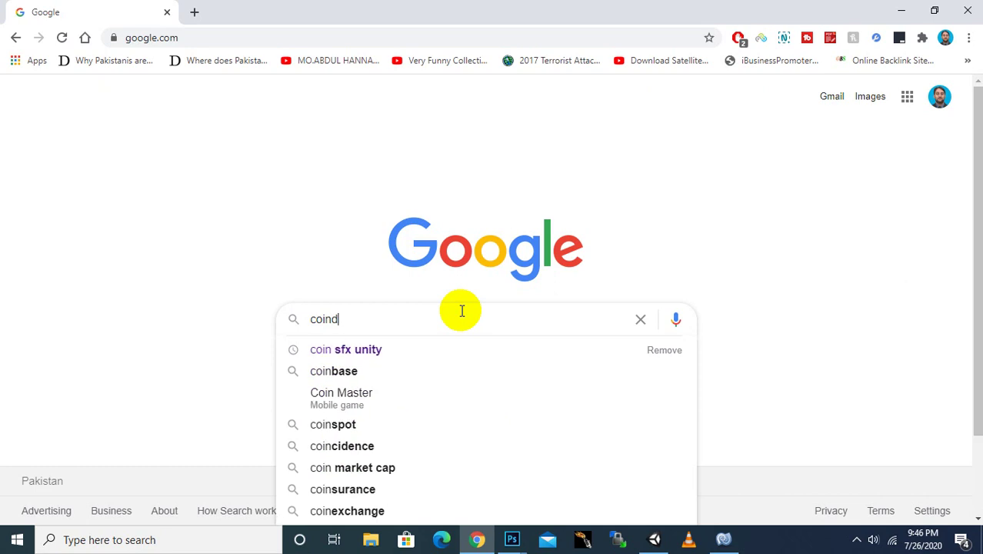
pyautogui.press('BackSpace')
pyautogui.write(' png')
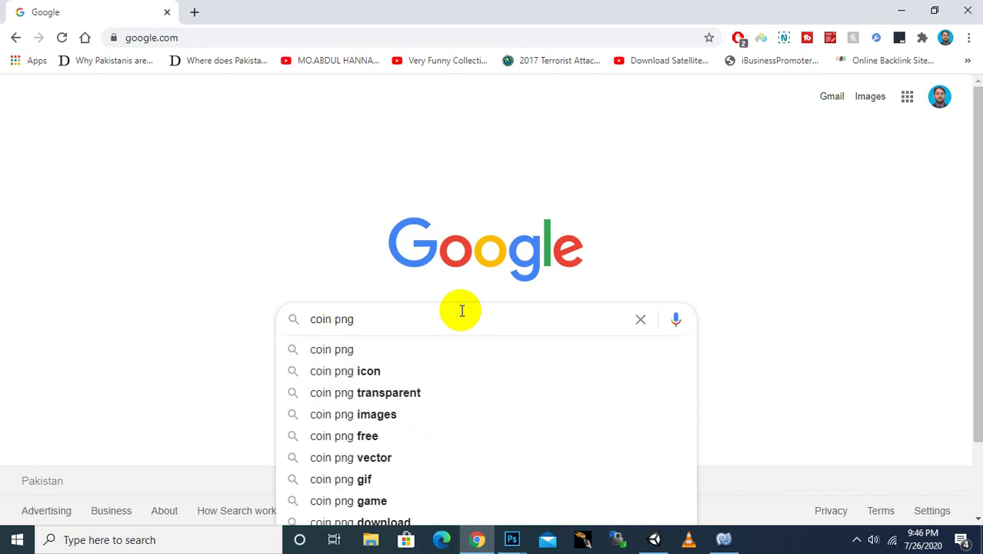
pyautogui.press('Down')
pyautogui.press('Down')
pyautogui.press('Return')
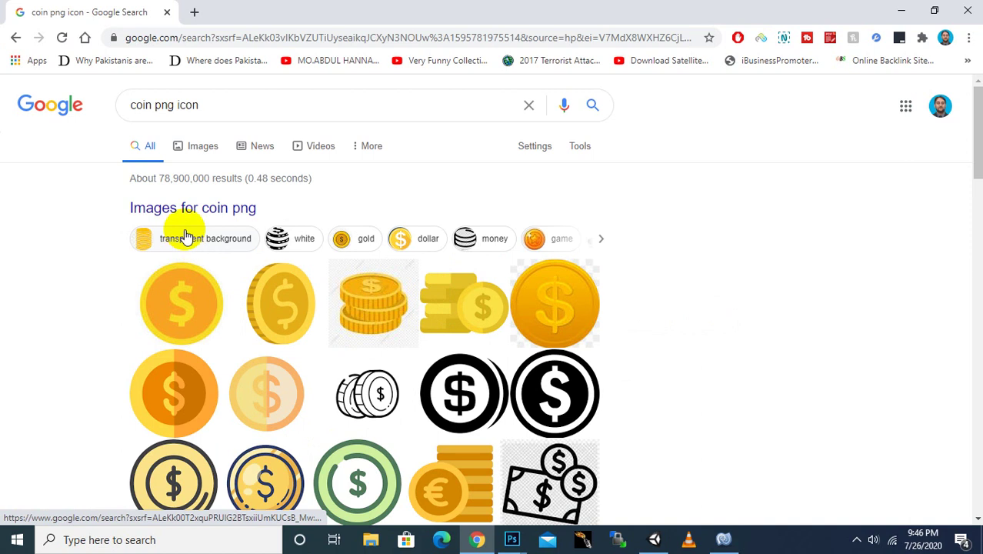
pyautogui.click(189, 211)
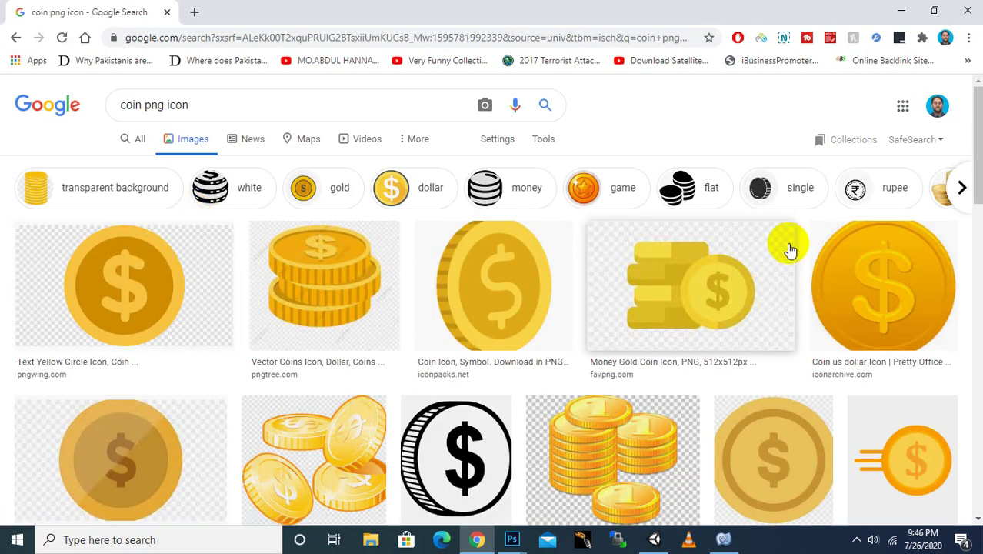
pyautogui.scroll(-2, 781, 243)
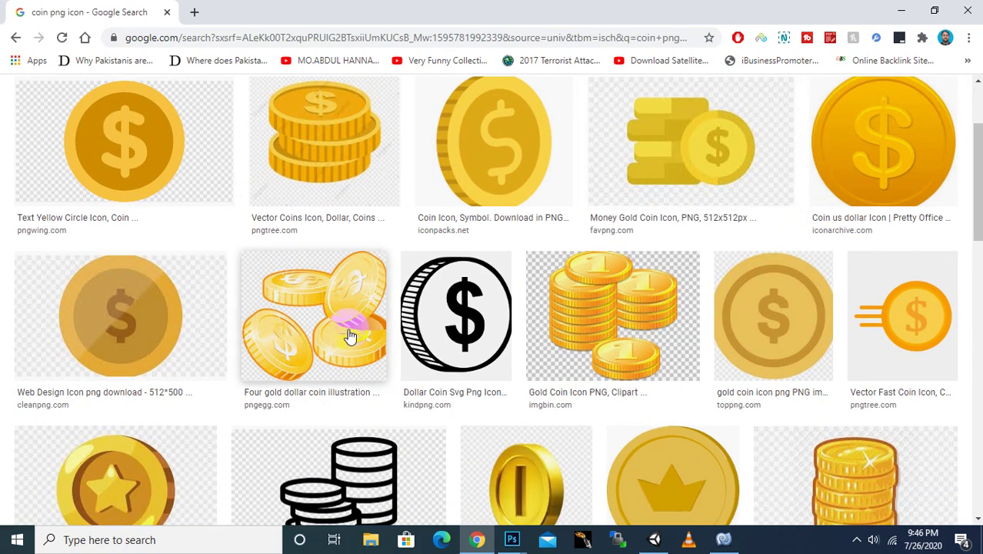
# Open several coin images in new tabs and view the gold crown coin tab.
pyautogui.rightClick(864, 158)
pyautogui.click(869, 159)
pyautogui.scroll(-2, 591, 270)
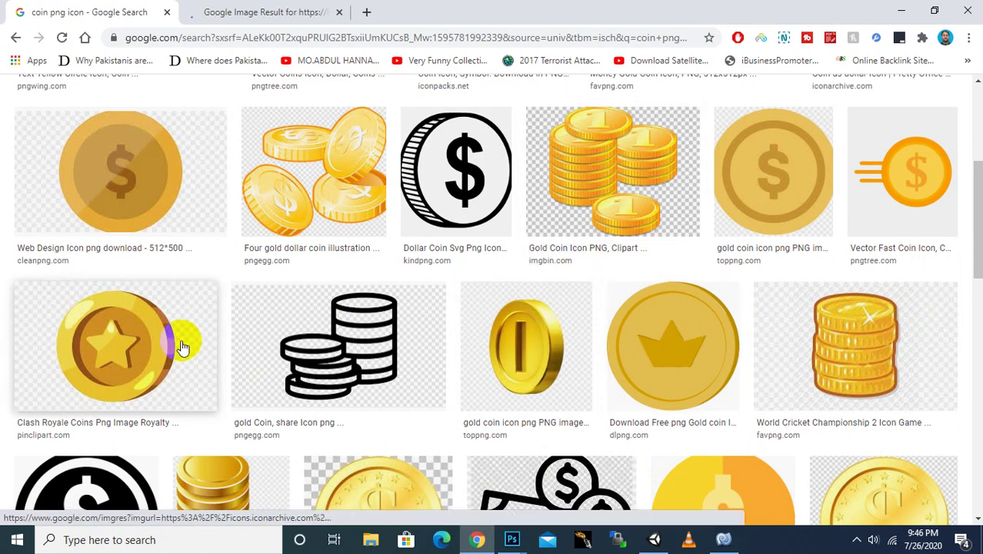
pyautogui.rightClick(707, 306)
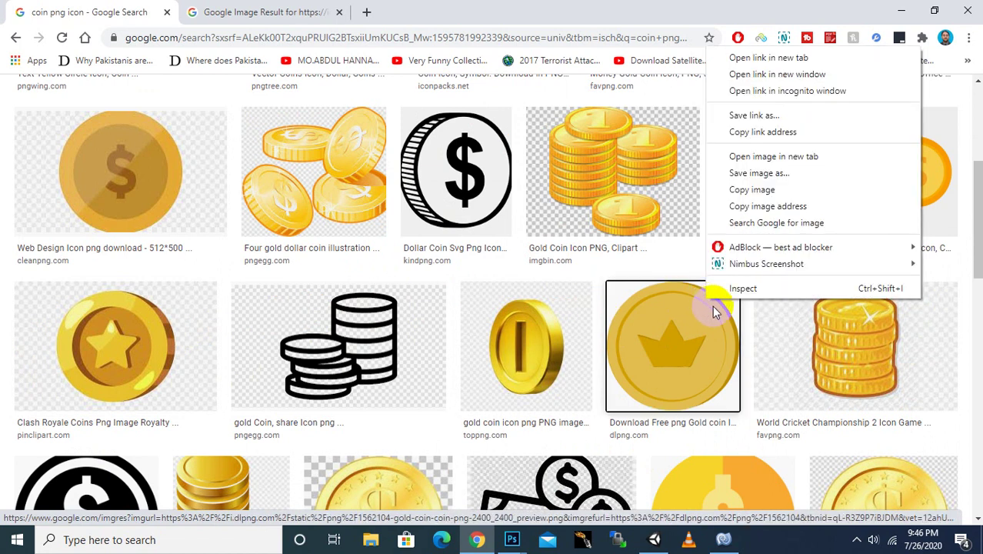
pyautogui.click(756, 56)
pyautogui.scroll(-1, 609, 229)
pyautogui.scroll(-3, 608, 229)
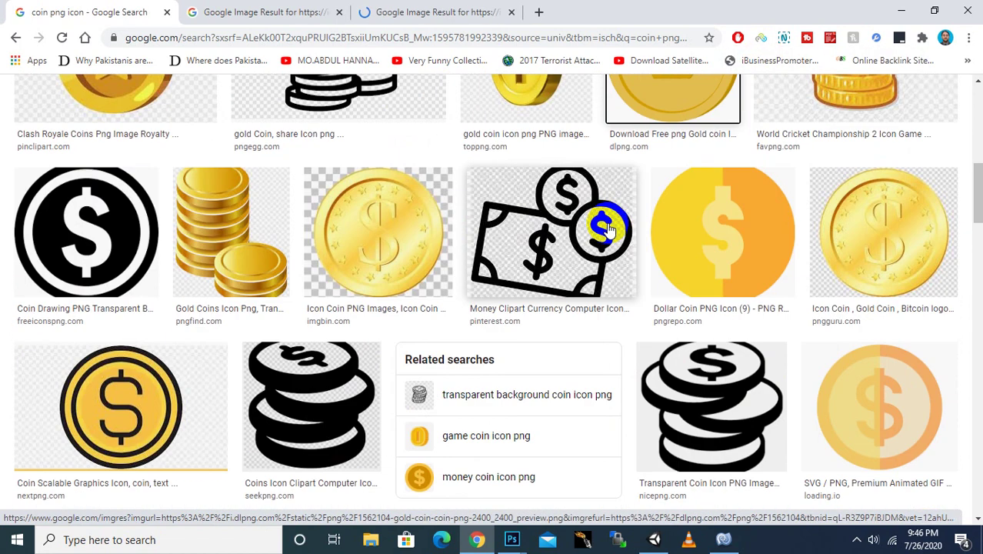
pyautogui.rightClick(403, 254)
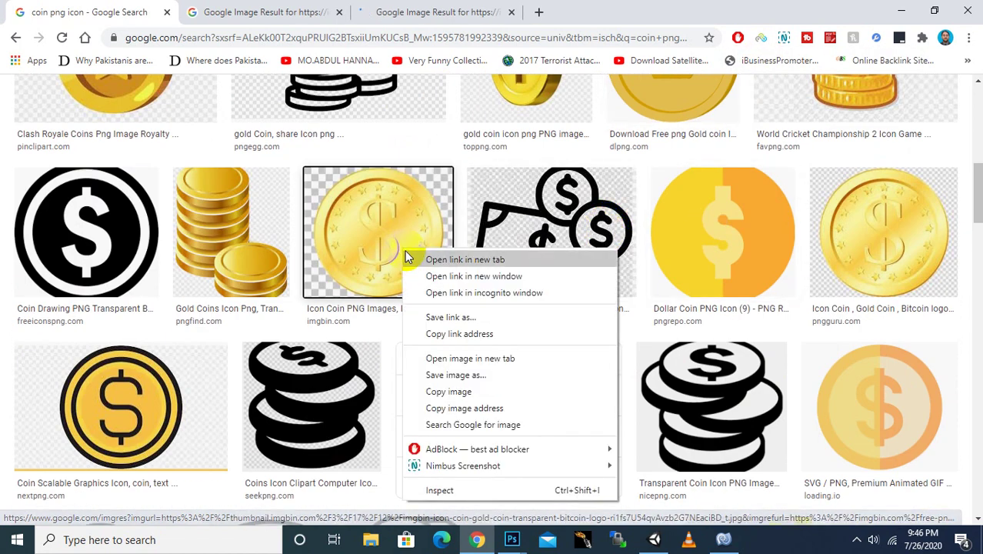
pyautogui.scroll(-2, 234, 257)
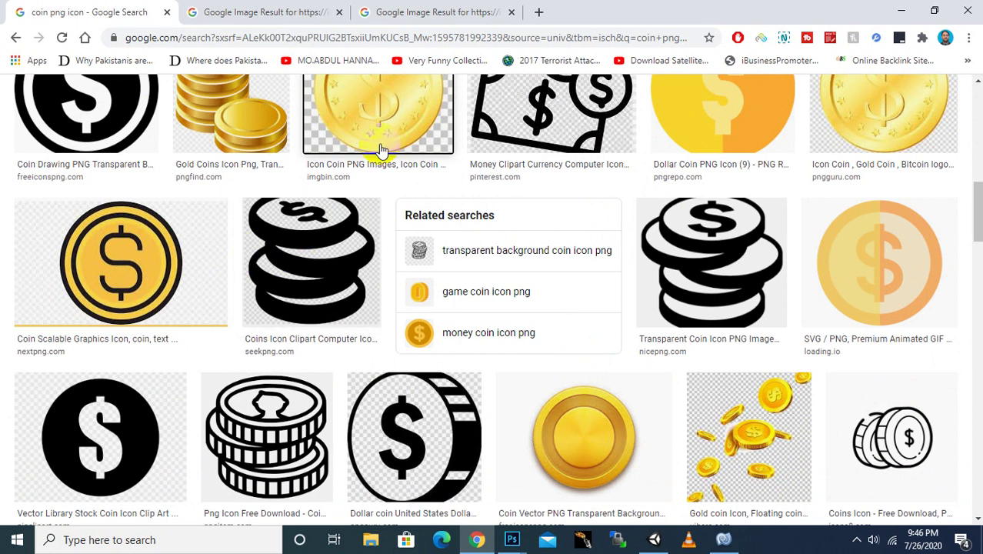
pyautogui.click(401, 18)
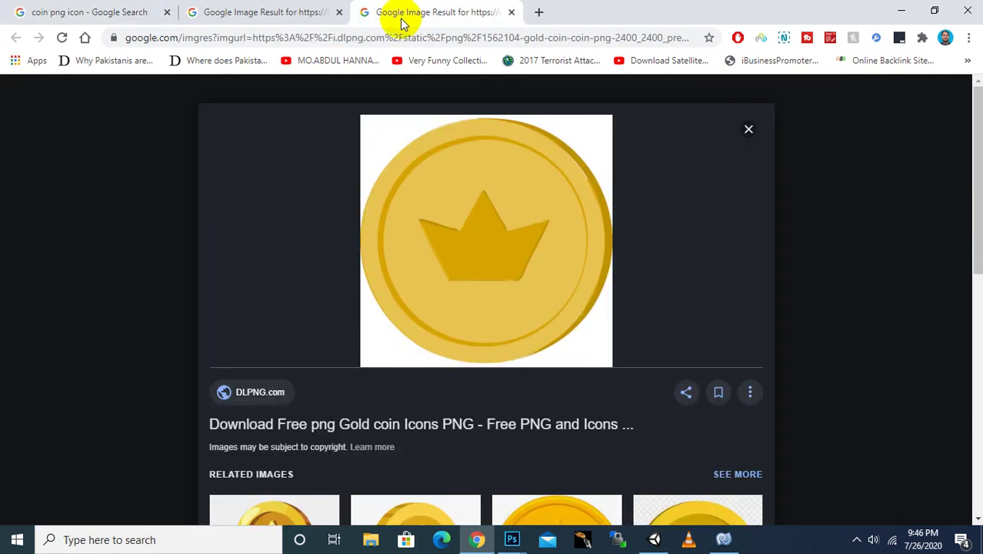
# Save the dollar coin image to the Desktop as coin.png, trimming '-us-dollar-icon' from the name.
pyautogui.click(235, 8)
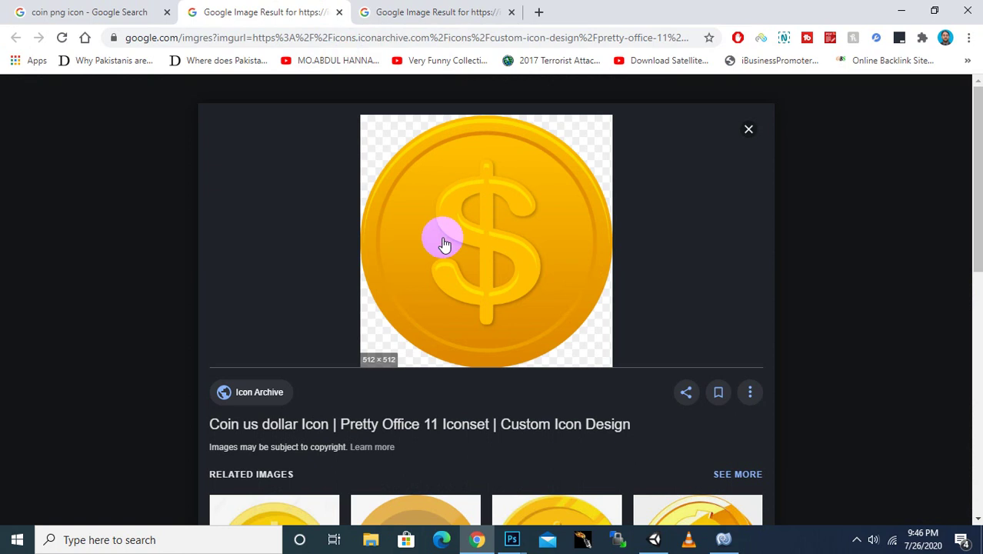
pyautogui.rightClick(500, 168)
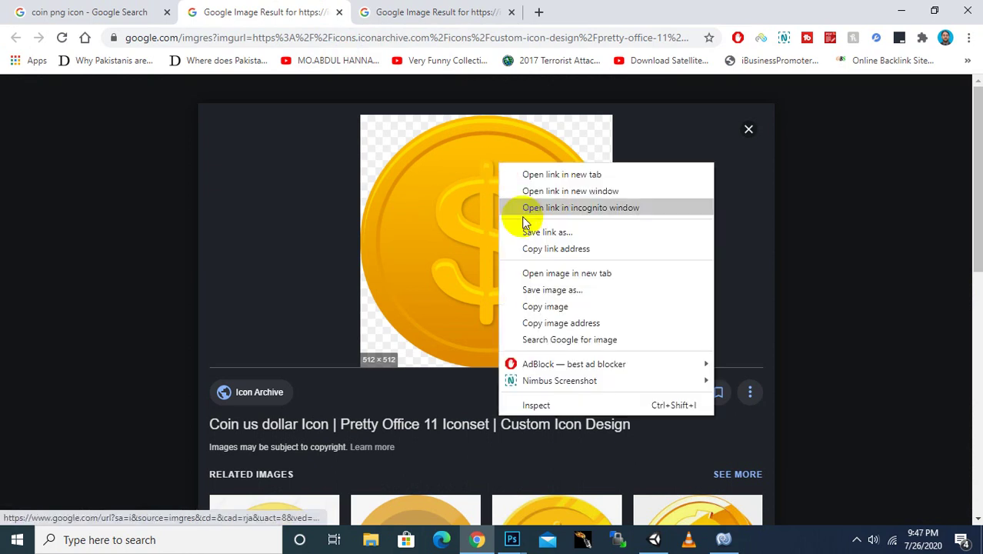
pyautogui.click(538, 289)
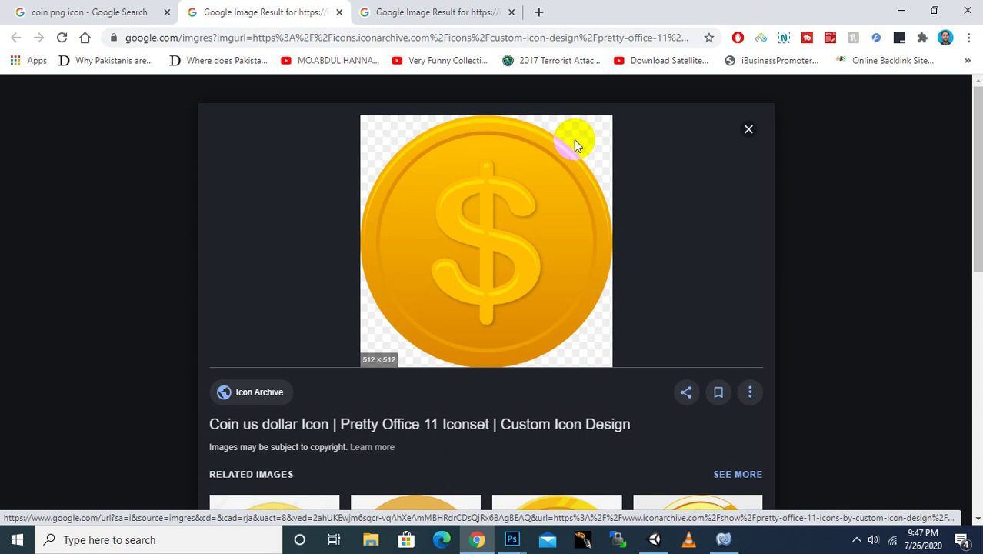
pyautogui.hotkey('ctrl', 's')
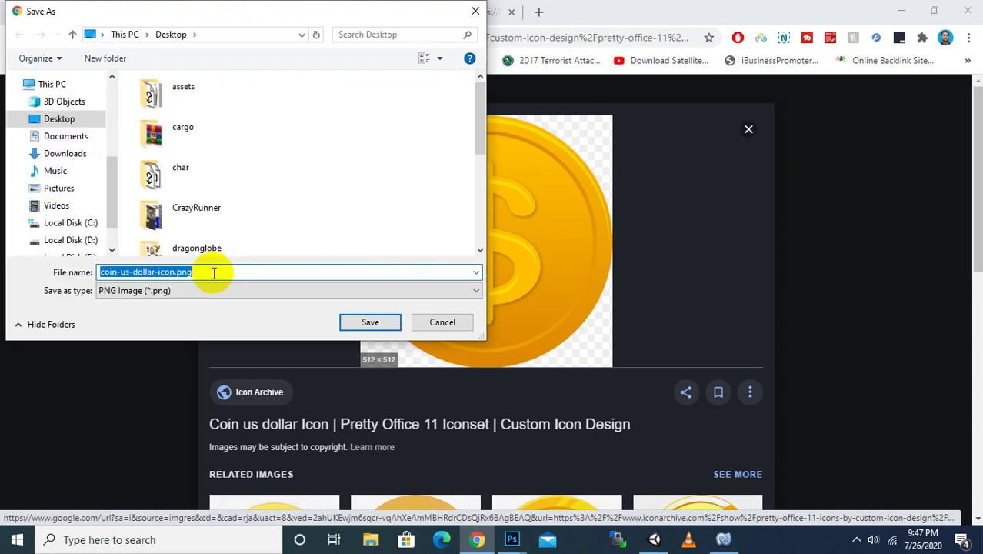
pyautogui.click(133, 273)
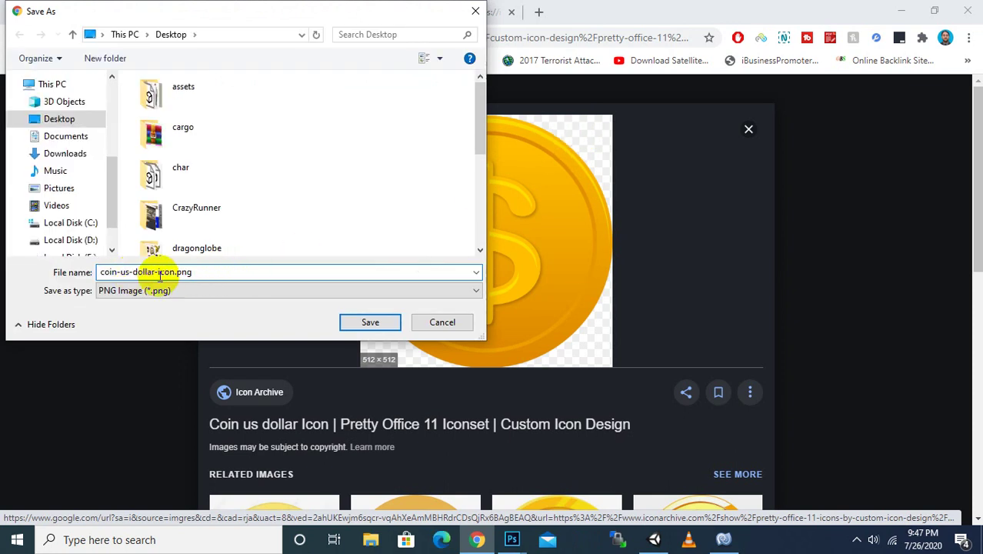
pyautogui.moveTo(173, 272); pyautogui.dragTo(115, 272)
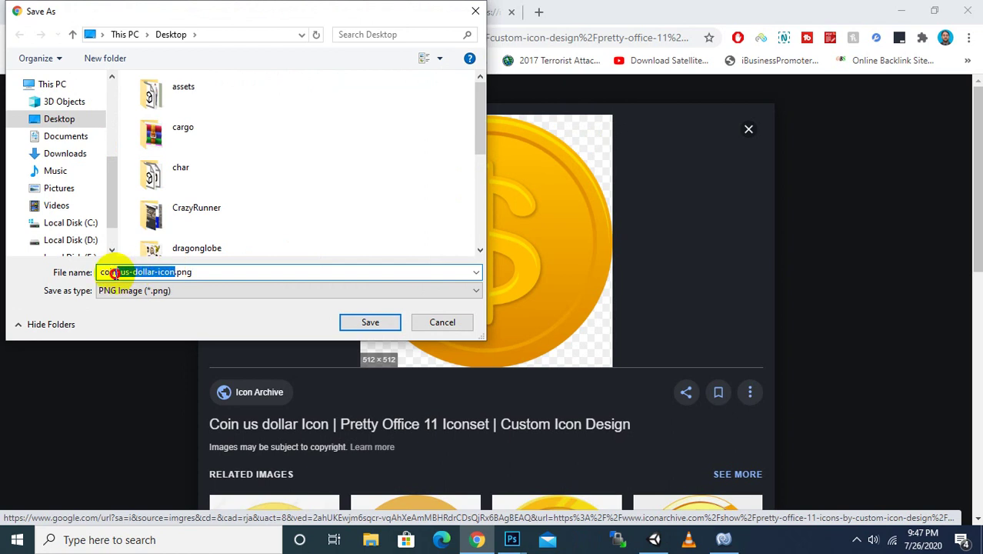
pyautogui.press('BackSpace')
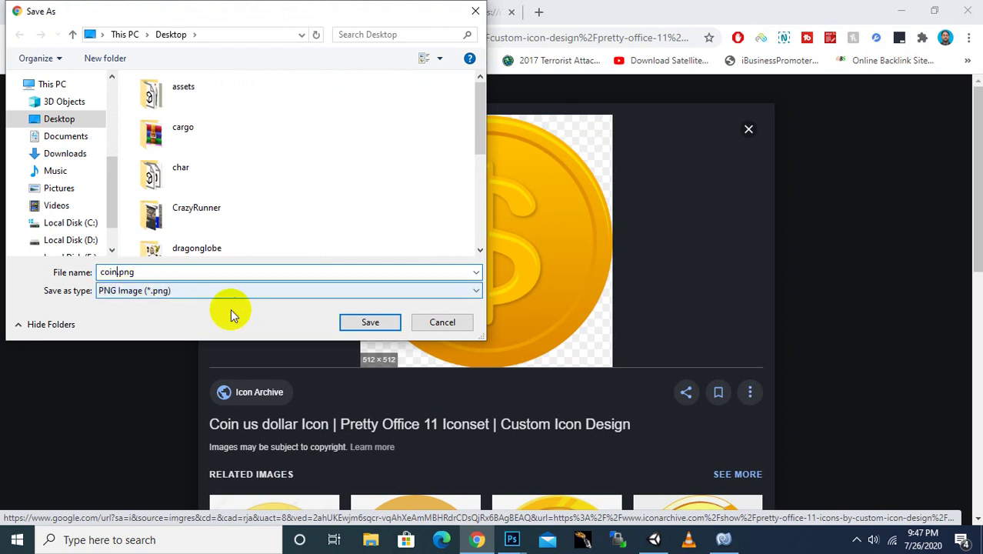
pyautogui.click(363, 322)
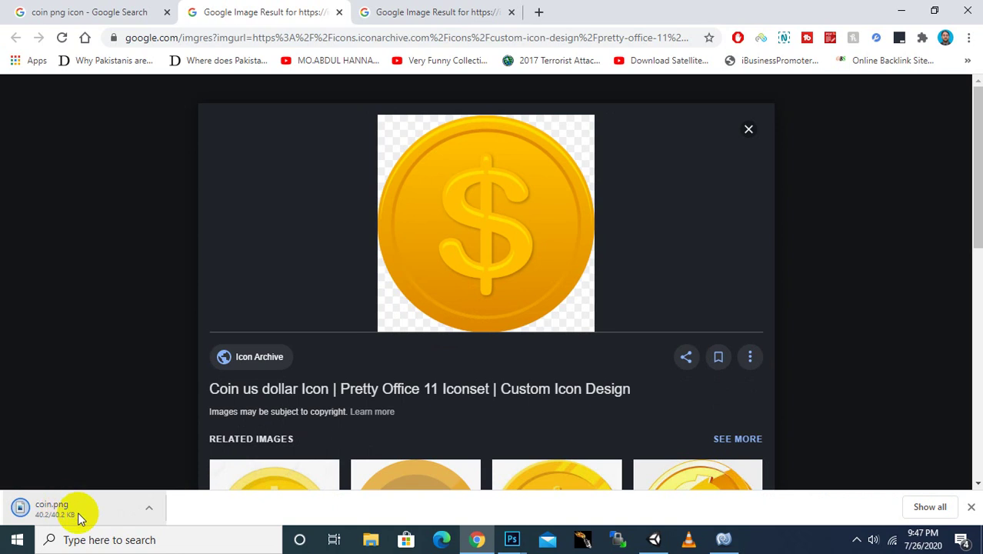
# Drag the downloaded coin.png into Unity's Sprites folder alongside the pause, info, exit and Heart icons.
pyautogui.moveTo(78, 511)
pyautogui.mouseDown()
pyautogui.moveTo(570, 532)
pyautogui.moveTo(390, 444)
pyautogui.moveTo(348, 451)
pyautogui.mouseUp()
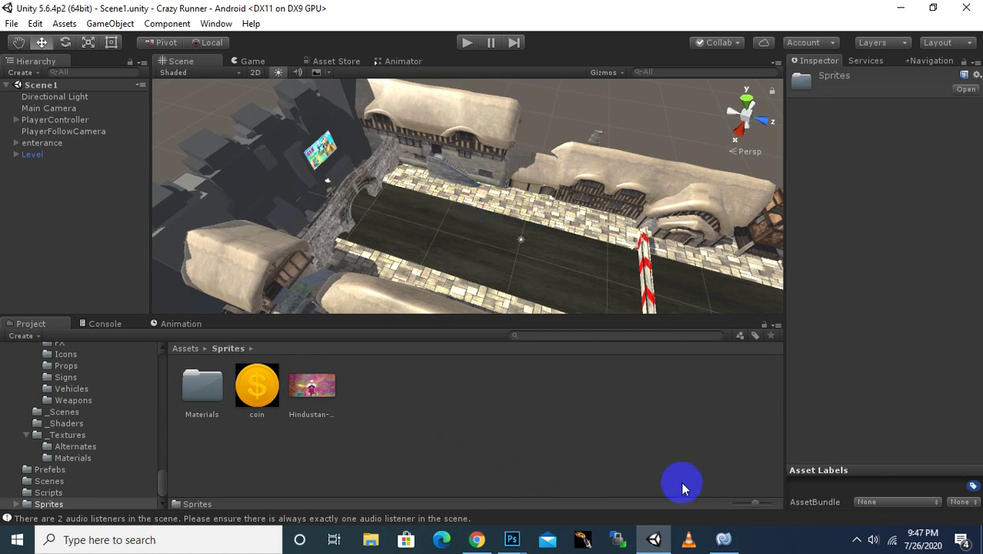
pyautogui.click(859, 543)
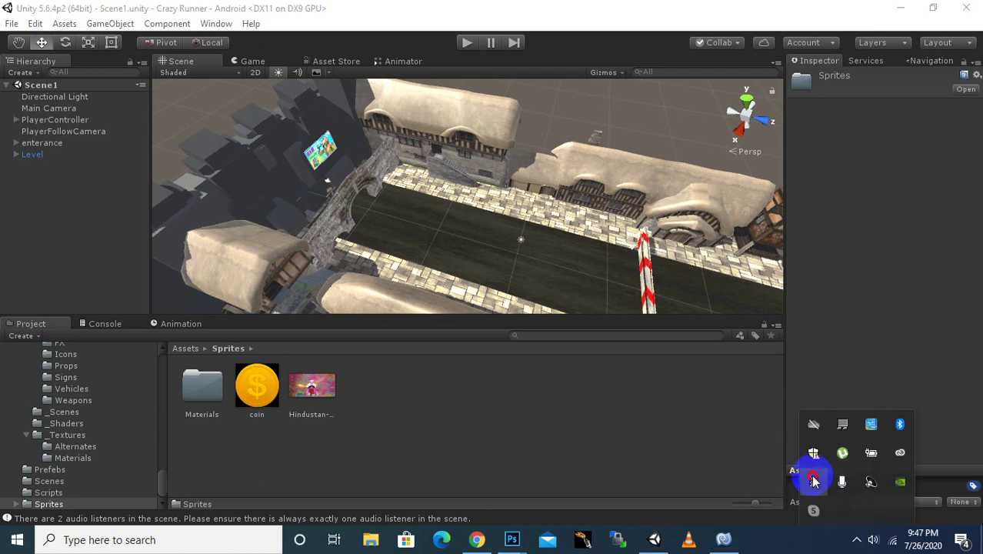
pyautogui.click(812, 475)
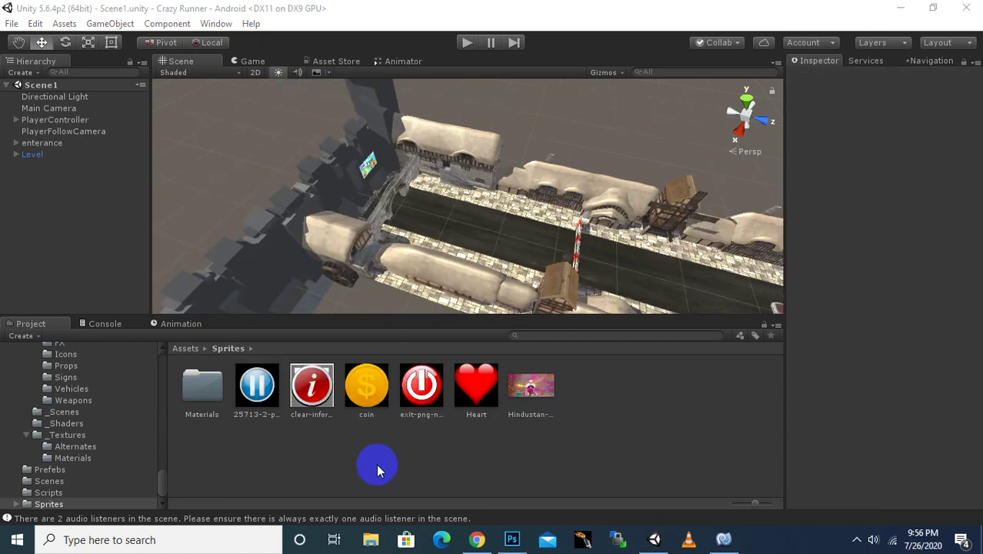
# Set Texture Type to Sprite (2D and UI) for the five selected images and apply.
pyautogui.click(484, 409)
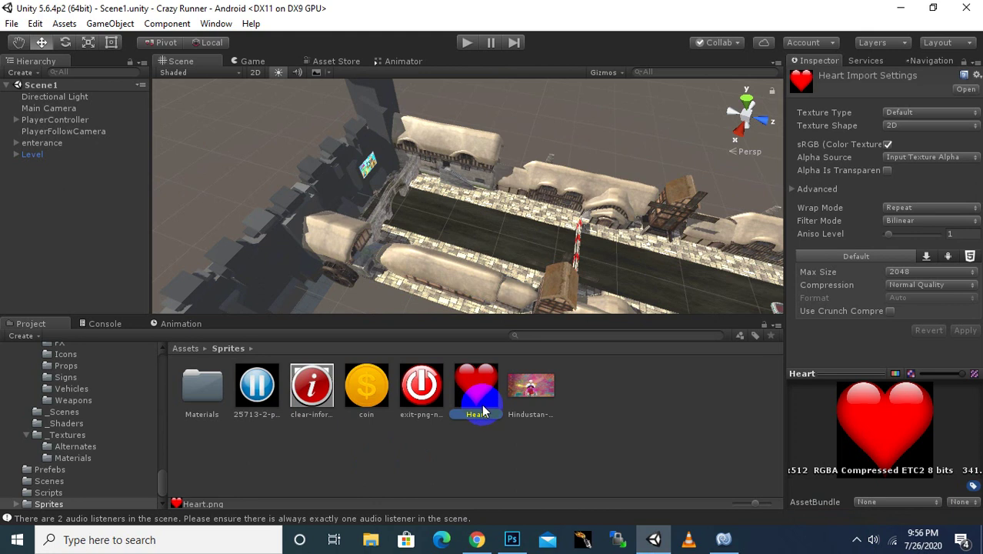
pyautogui.keyDown('shift'); pyautogui.click(268, 410); pyautogui.keyUp('shift')
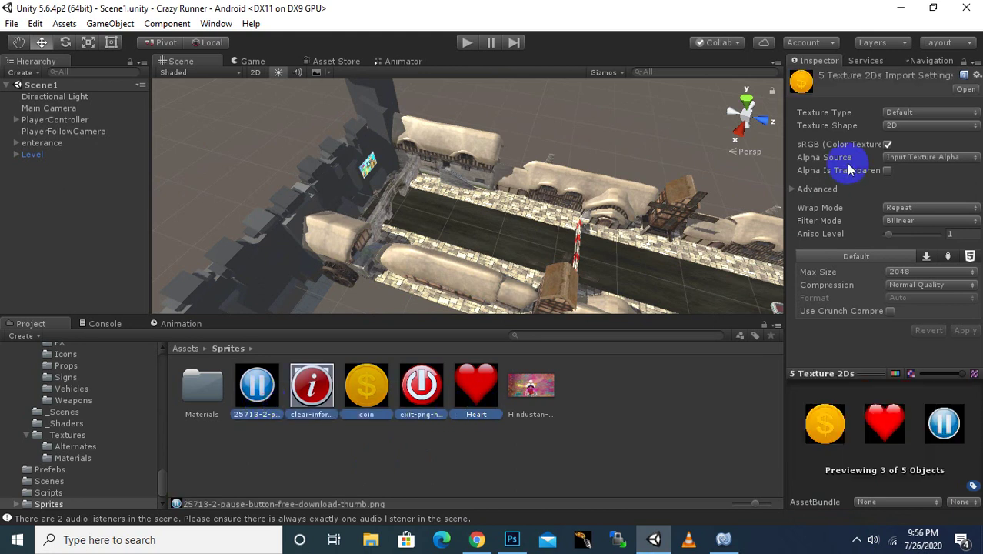
pyautogui.click(925, 113)
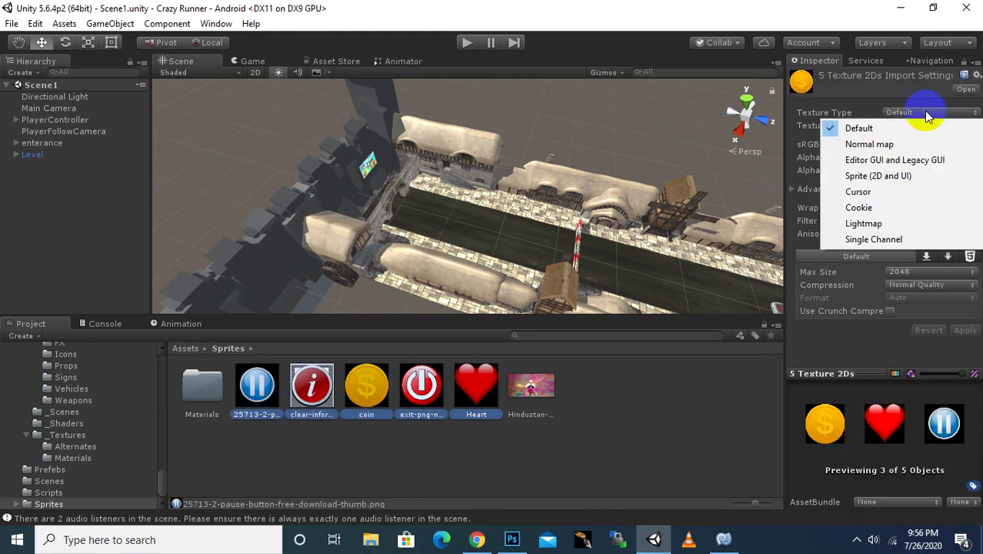
pyautogui.click(883, 177)
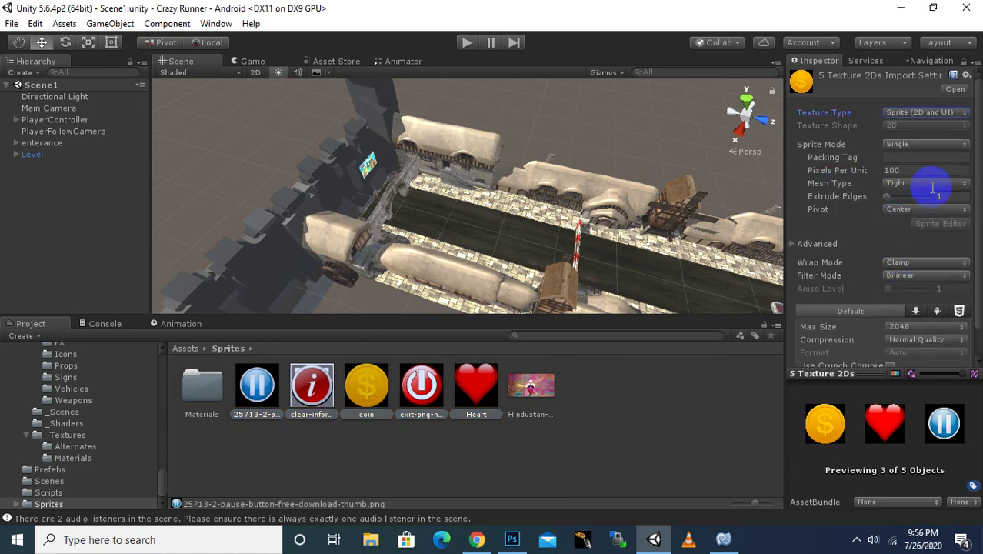
pyautogui.scroll(-1, 843, 310)
pyautogui.click(955, 353)
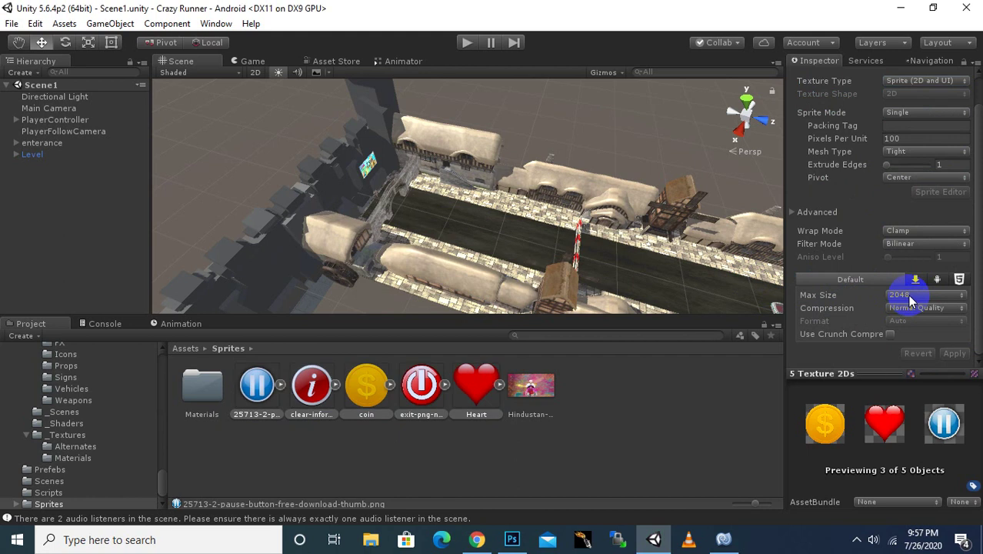
# Change the five sprites' Max Size to 512.
pyautogui.click(905, 296)
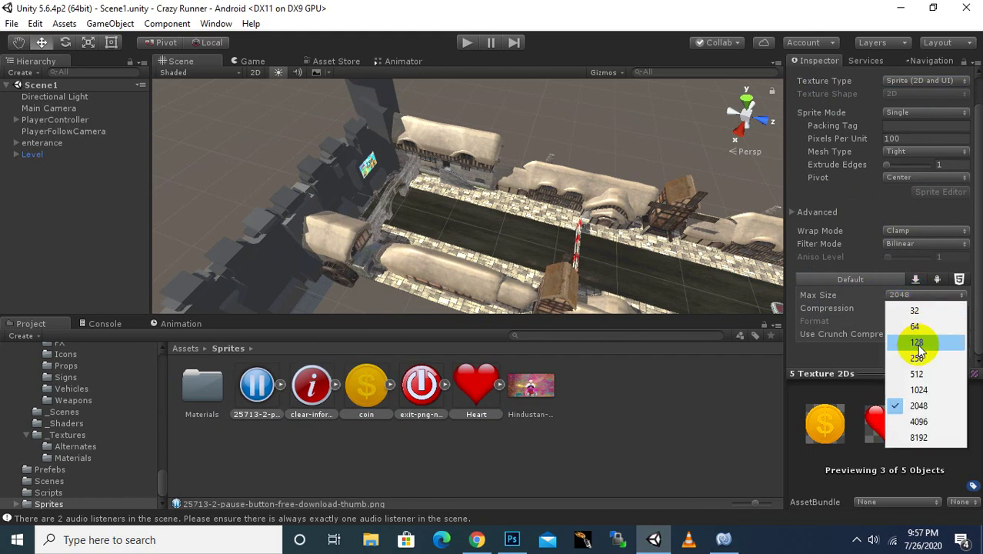
pyautogui.click(918, 374)
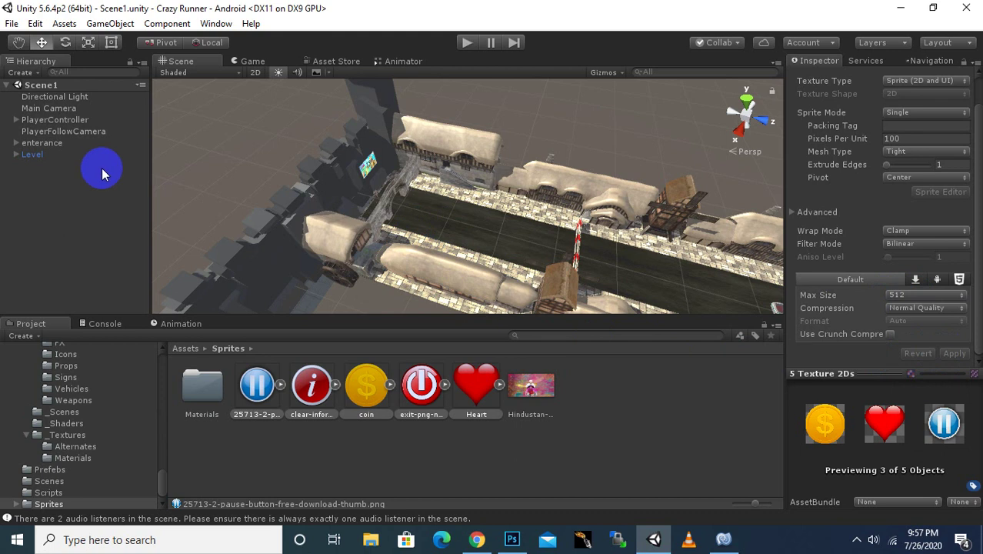
# Add a UI > Canvas to Scene1 from the Hierarchy context menu.
pyautogui.rightClick(47, 183)
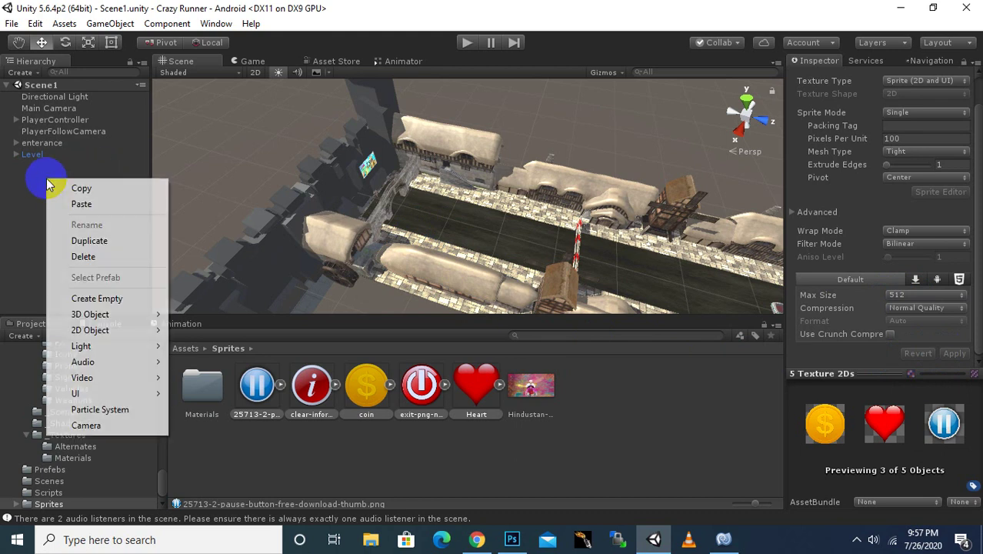
pyautogui.moveTo(81, 396)
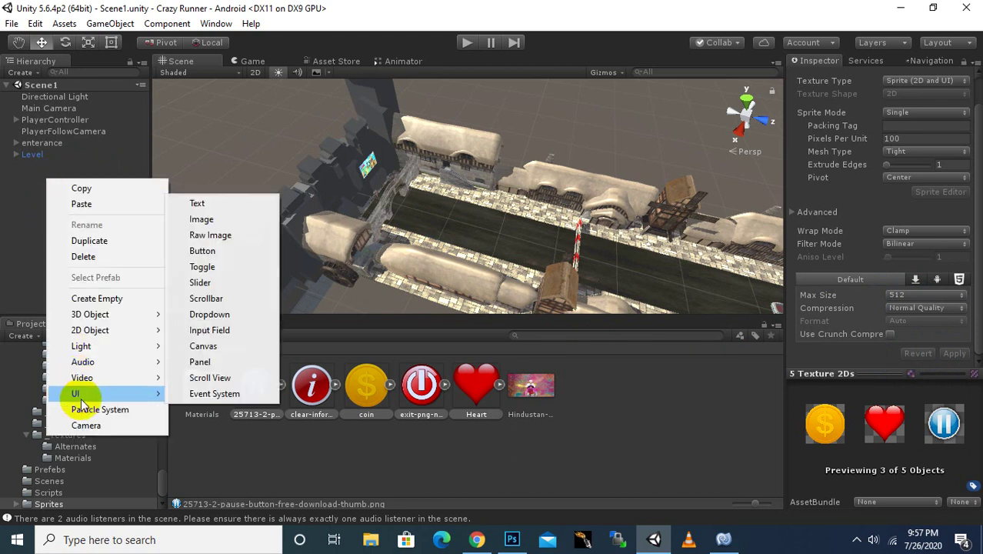
pyautogui.click(216, 345)
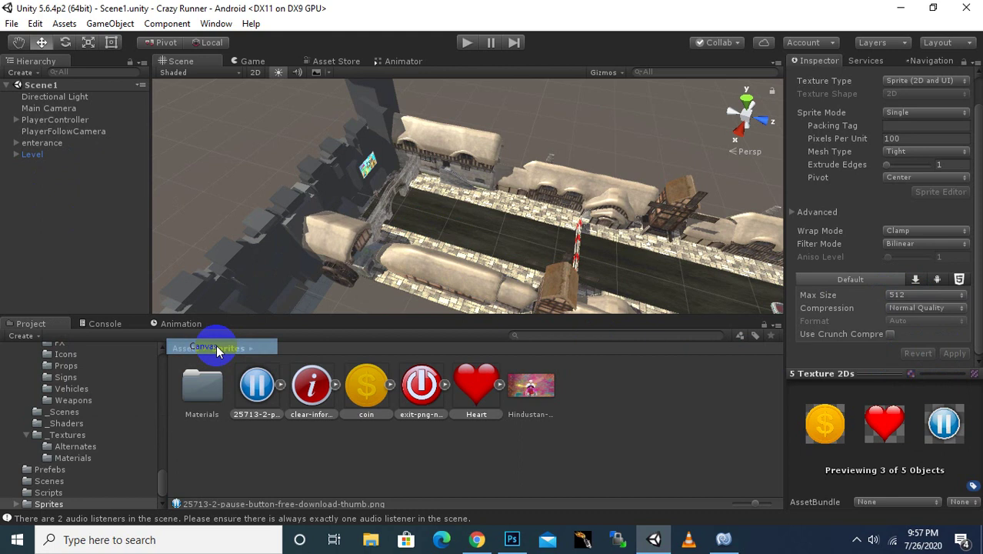
# Orbit around the Canvas frame, preview it in the Game view, and return to the Scene view.
pyautogui.scroll(-10, 399, 184)
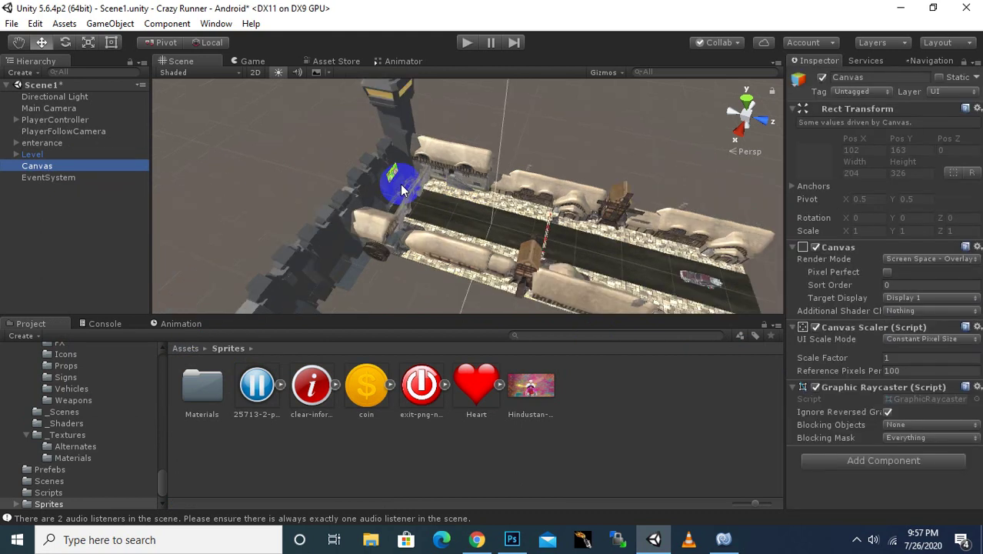
pyautogui.moveTo(400, 189)
pyautogui.keyDown('alt'); pyautogui.mouseDown()
pyautogui.moveTo(364, 204)
pyautogui.moveTo(594, 164)
pyautogui.mouseUp(); pyautogui.keyUp('alt')
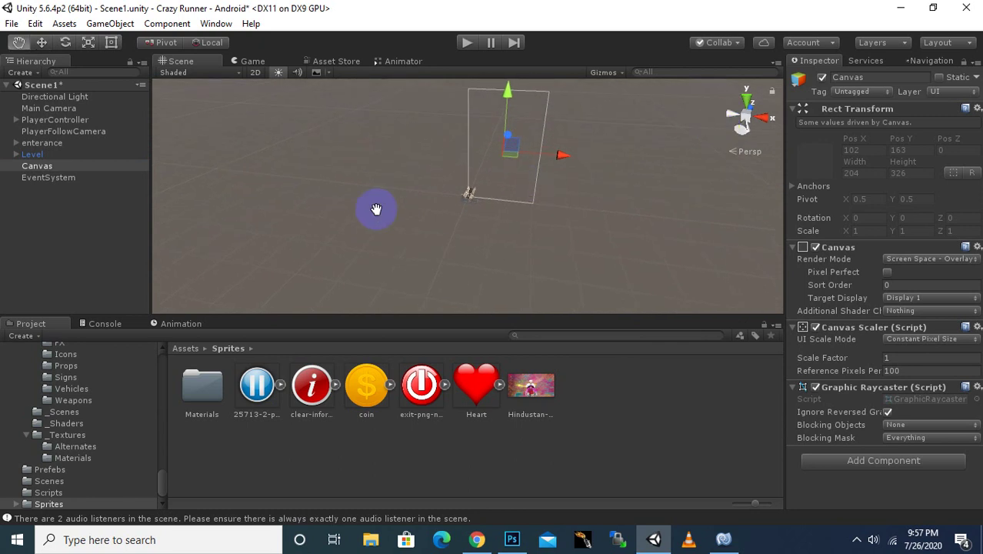
pyautogui.keyDown('alt'); pyautogui.moveTo(378, 208); pyautogui.dragTo(325, 259); pyautogui.keyUp('alt')
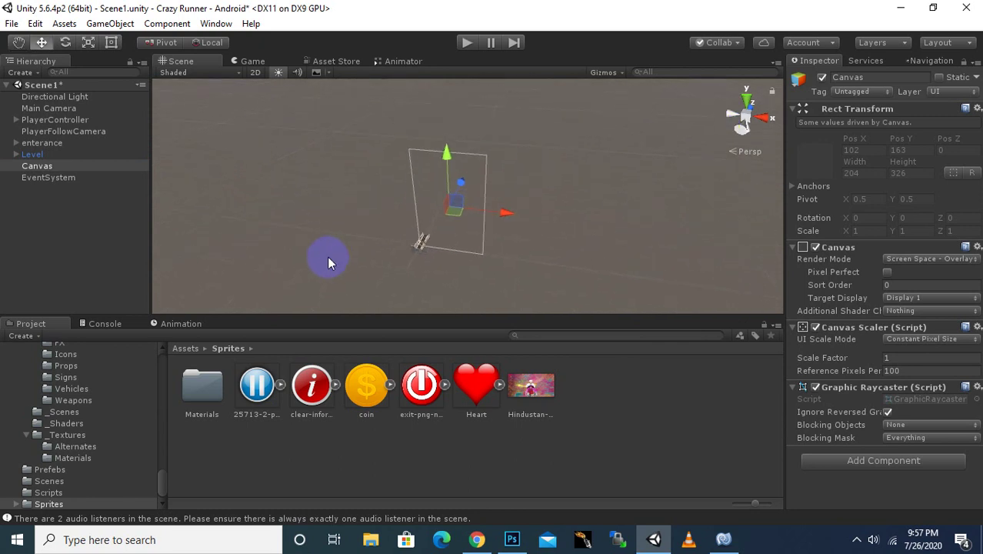
pyautogui.click(255, 61)
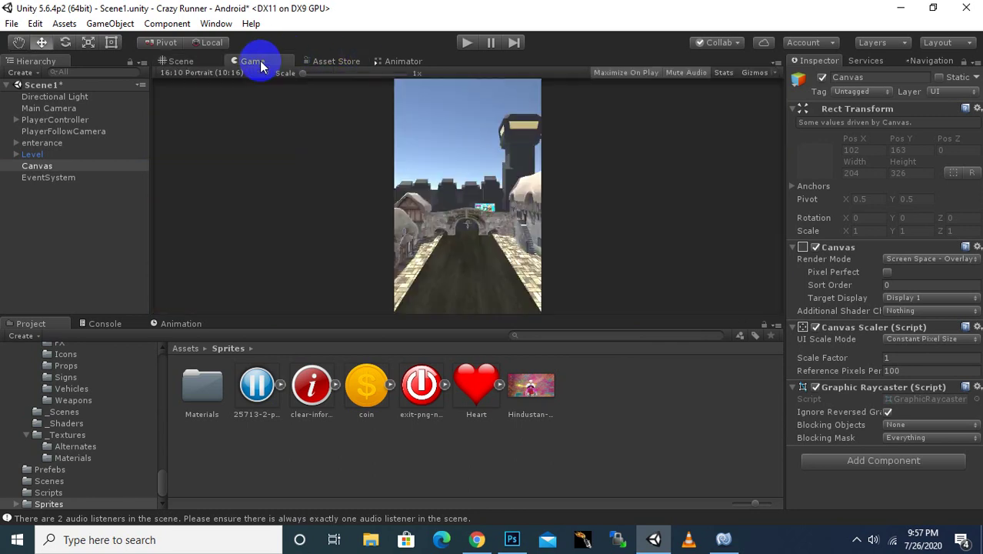
pyautogui.click(182, 61)
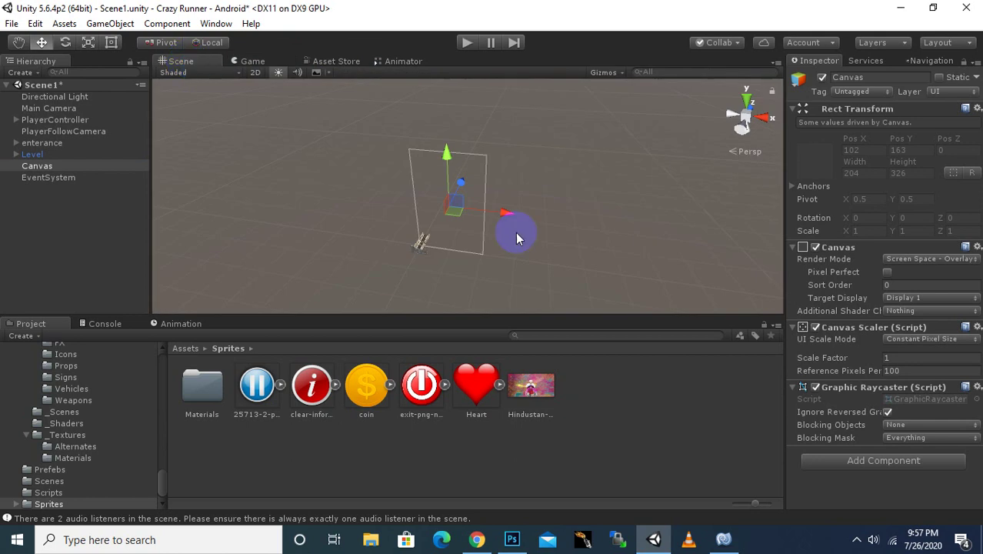
pyautogui.moveTo(568, 266)
pyautogui.keyDown('alt'); pyautogui.mouseDown()
pyautogui.moveTo(637, 195)
pyautogui.moveTo(609, 195)
pyautogui.moveTo(579, 225)
pyautogui.moveTo(594, 223)
pyautogui.mouseUp(); pyautogui.keyUp('alt')
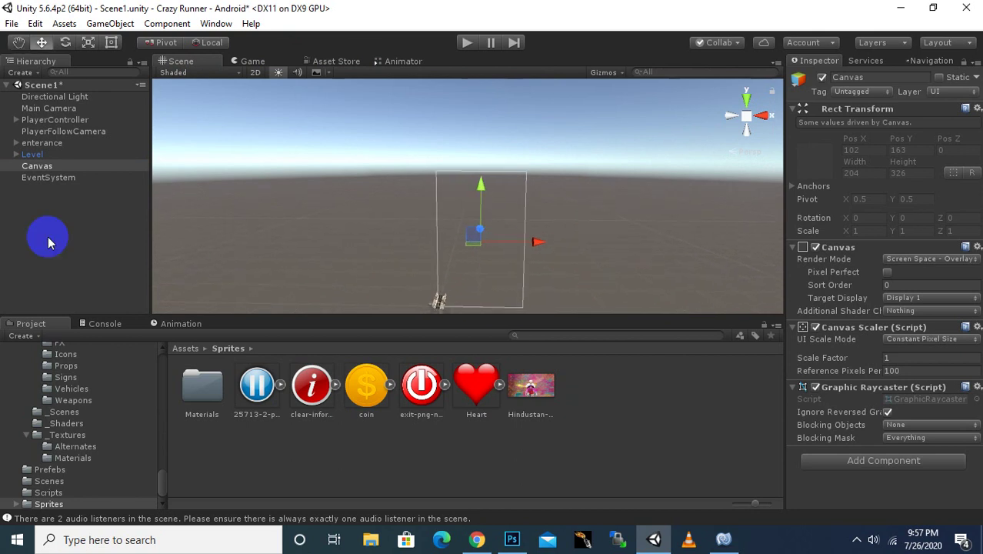
# Rename the Canvas to PlayerCanvas.
pyautogui.rightClick(35, 167)
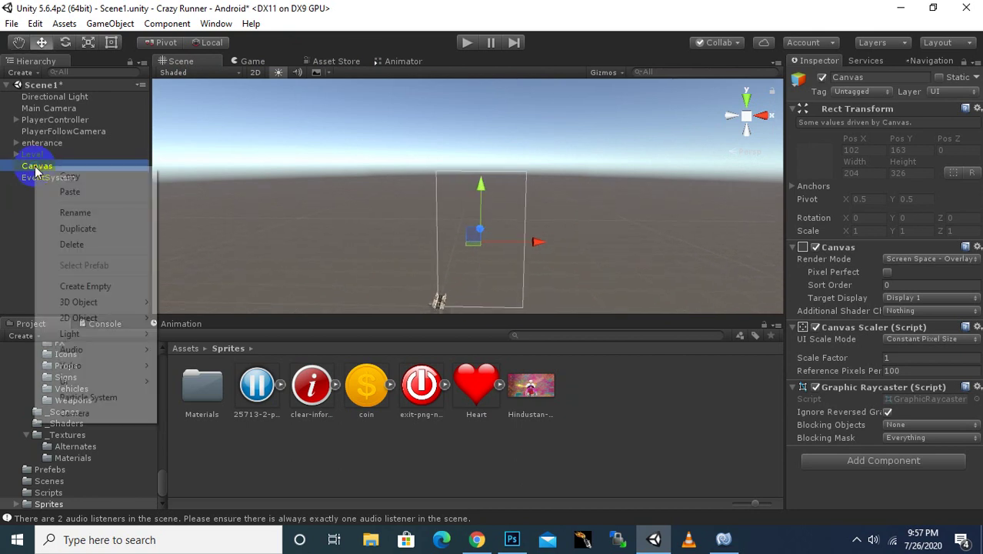
pyautogui.click(65, 213)
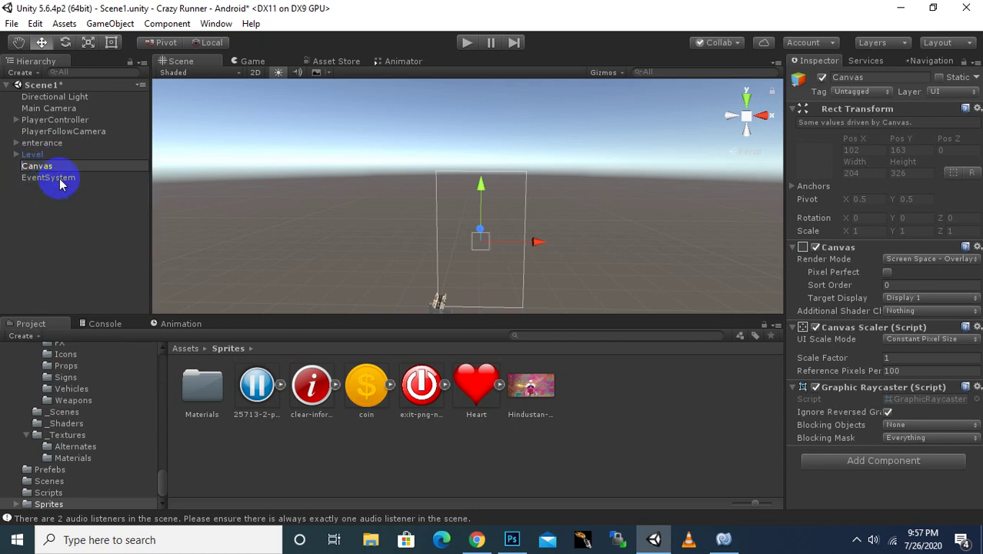
pyautogui.write('Player')
pyautogui.press('Return')
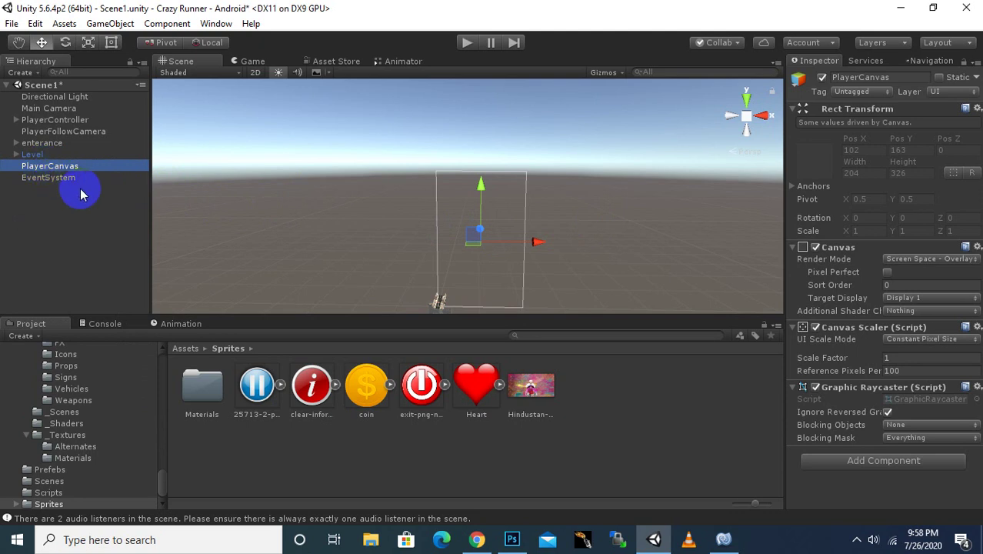
# Create an empty GameObject named Canvaces.
pyautogui.click(21, 73)
pyautogui.click(31, 87)
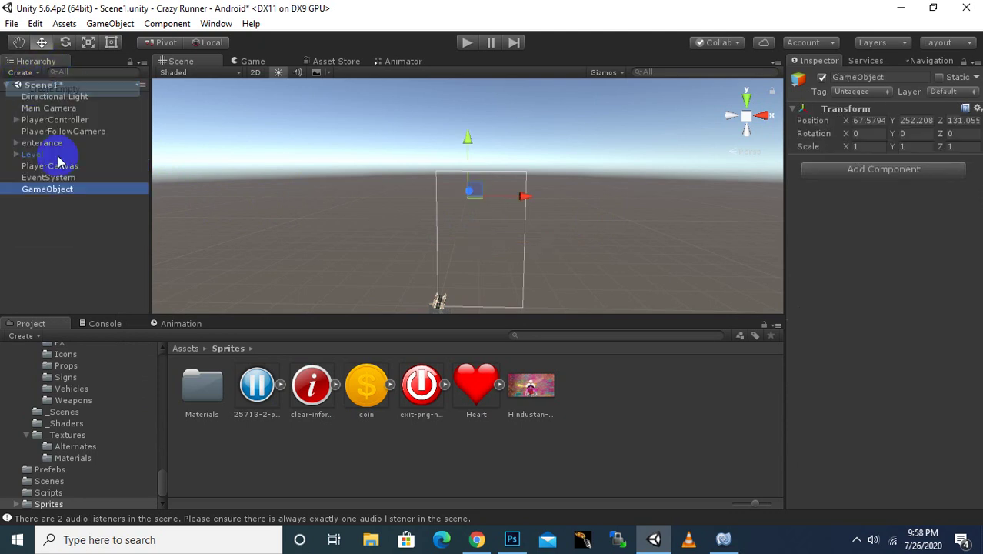
pyautogui.rightClick(63, 195)
pyautogui.click(93, 235)
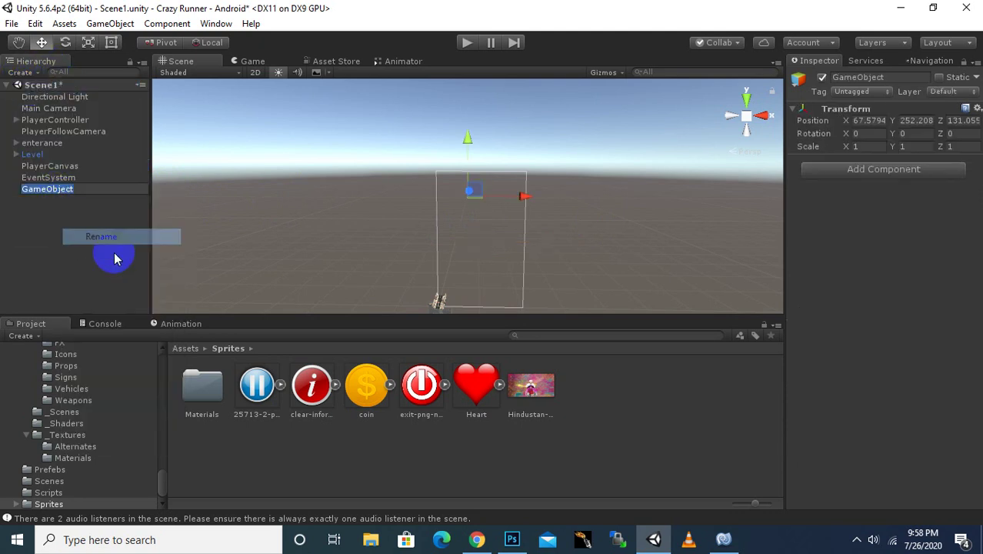
pyautogui.write('Can')
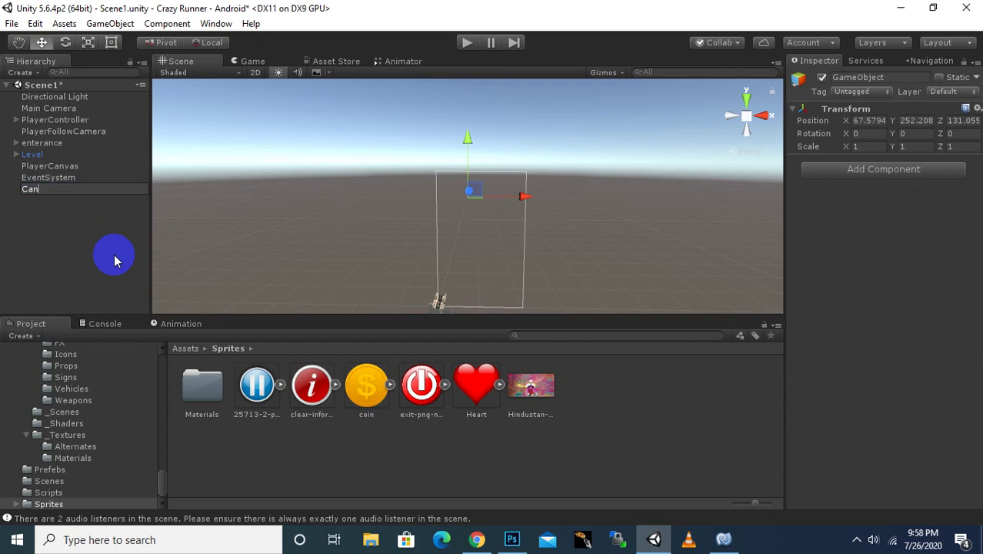
pyautogui.write('vaces')
pyautogui.press('Return')
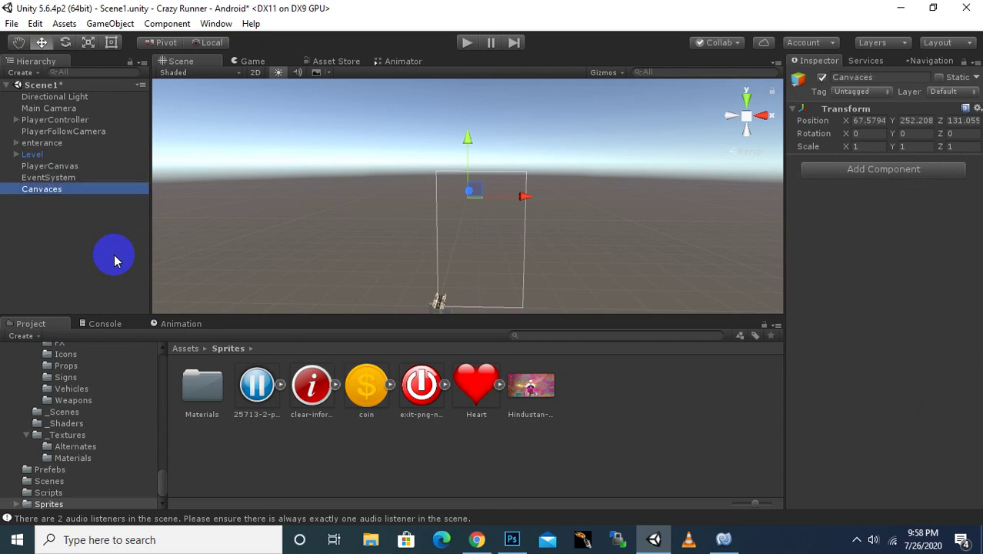
# Nest PlayerCanvas inside Canvaces as a child.
pyautogui.moveTo(46, 165); pyautogui.dragTo(51, 190)
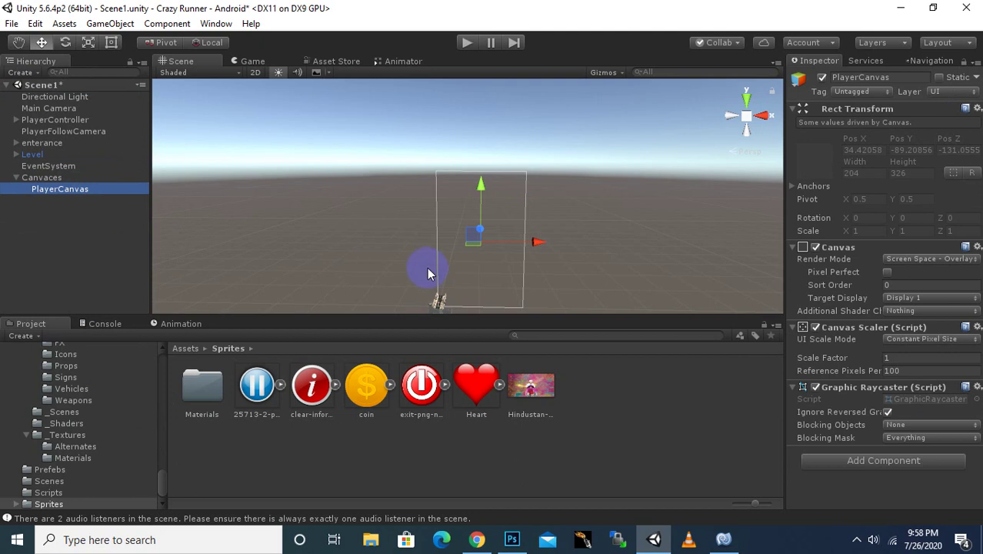
pyautogui.scroll(2, 642, 268)
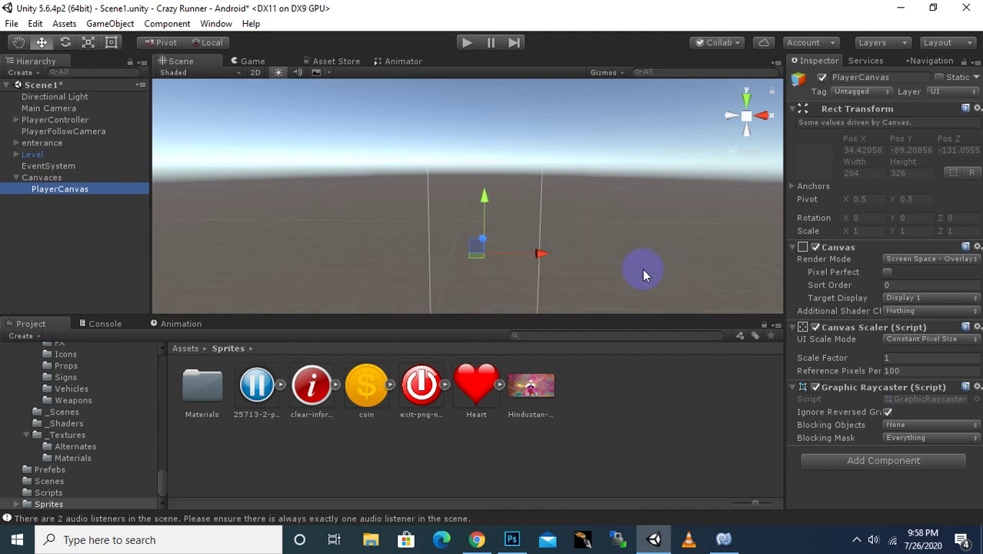
pyautogui.moveTo(642, 268); pyautogui.dragTo(635, 245, button='middle')
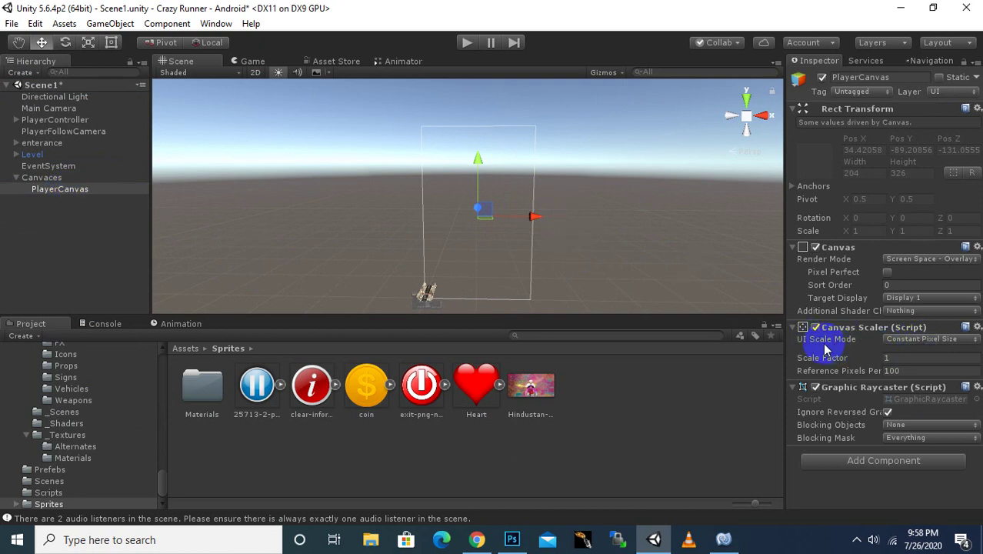
# Set the Canvas Scaler's UI Scale Mode to Scale With Screen Size and frame the canvas in view.
pyautogui.click(907, 338)
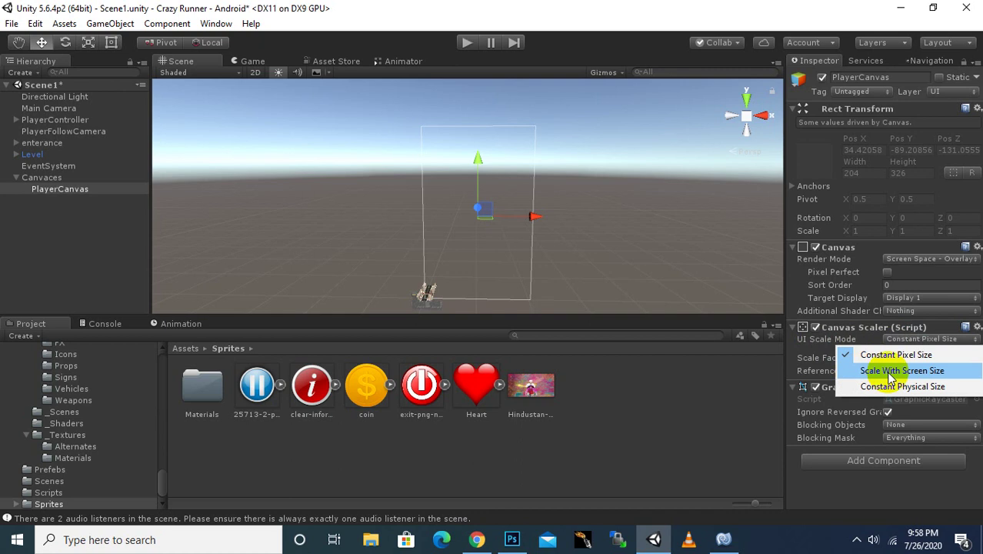
pyautogui.click(896, 370)
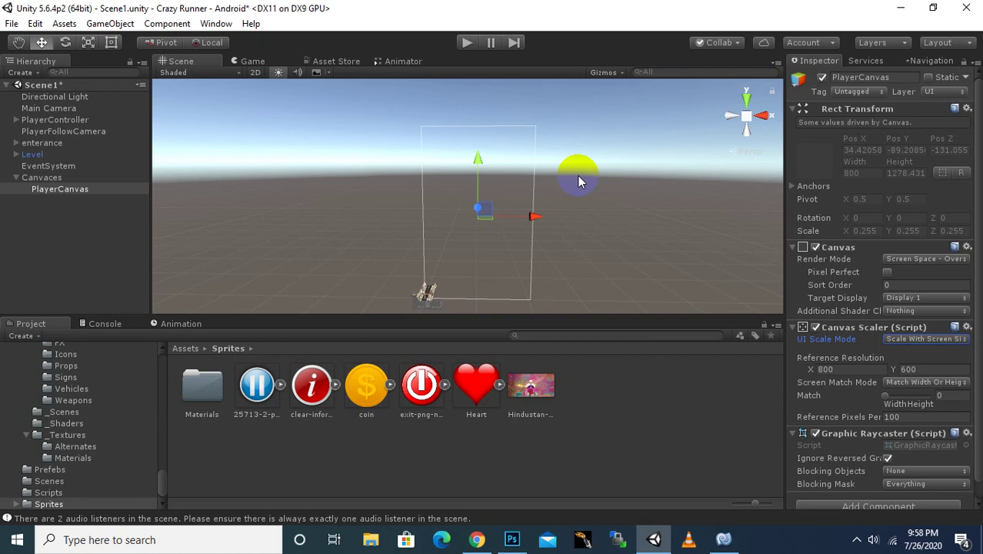
pyautogui.scroll(1, 439, 265)
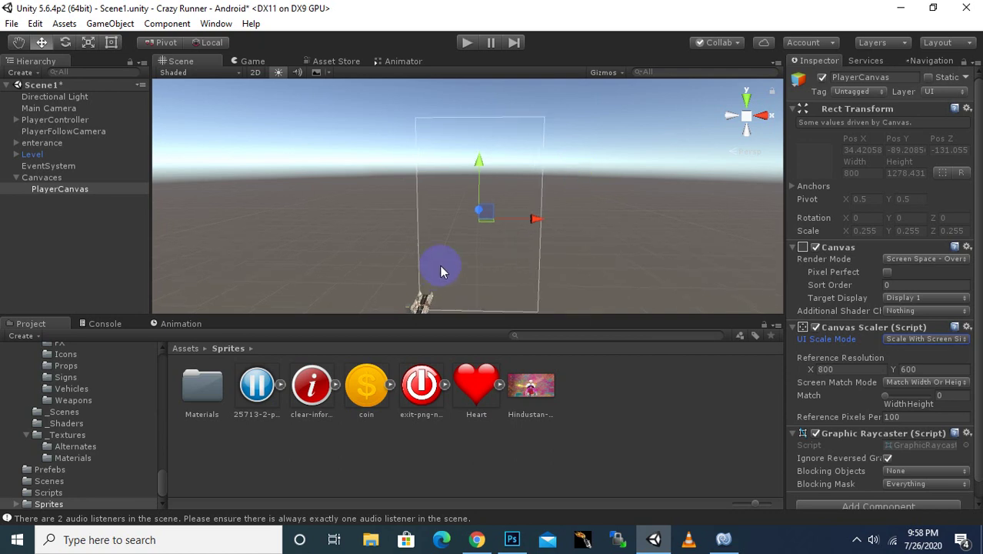
pyautogui.scroll(1, 384, 221)
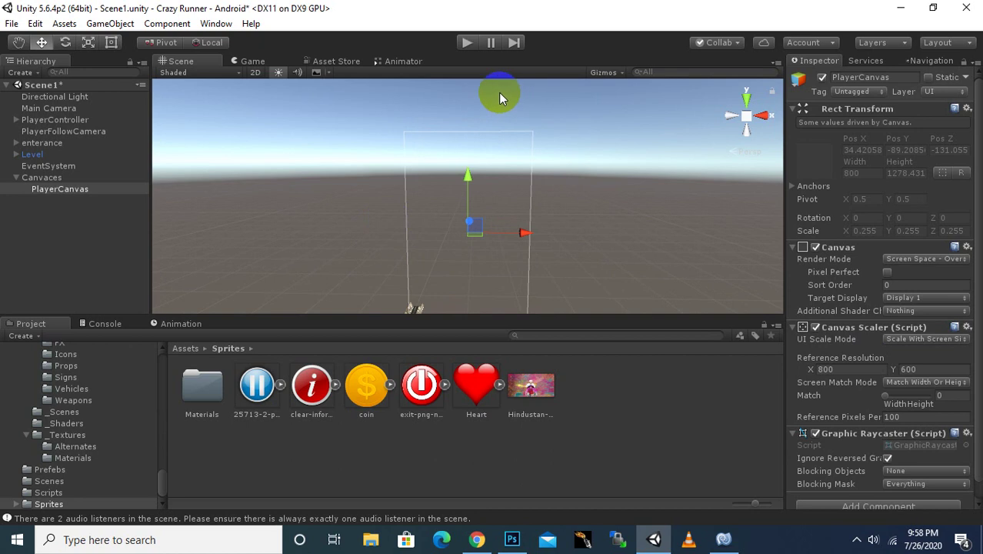
pyautogui.scroll(1, 423, 137)
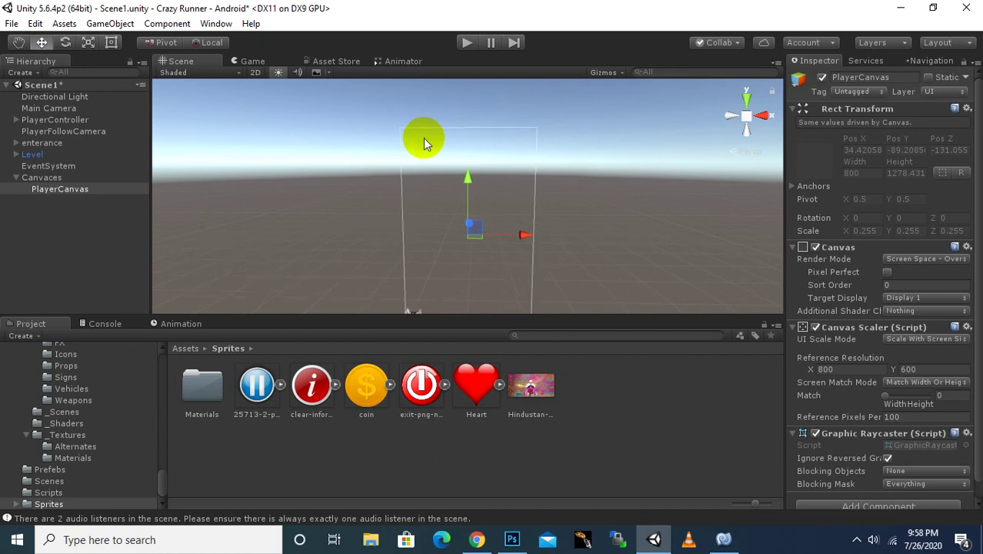
pyautogui.scroll(1, 422, 137)
pyautogui.scroll(2, 408, 126)
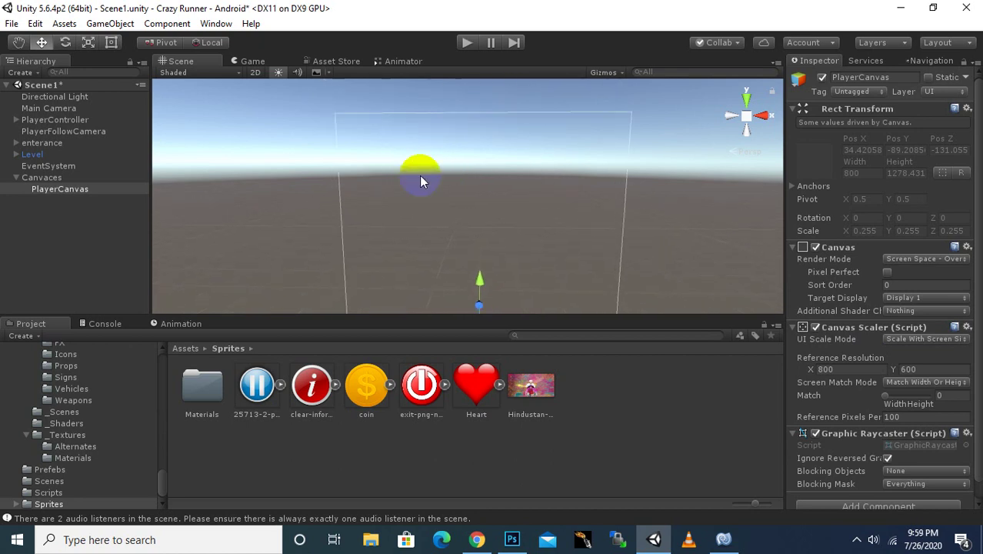
pyautogui.moveTo(407, 125); pyautogui.dragTo(455, 193, button='middle')
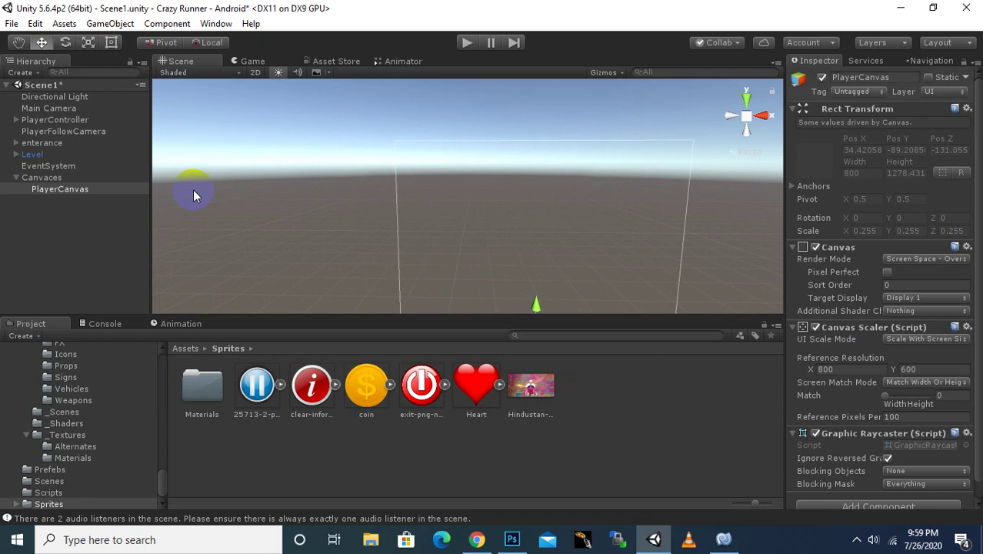
# Add a UI Image inside PlayerCanvas.
pyautogui.rightClick(64, 194)
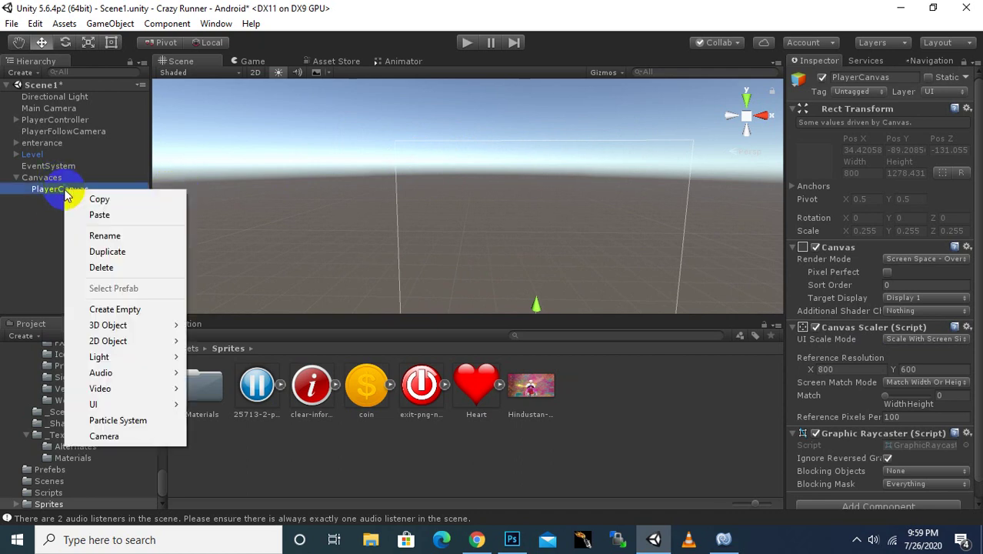
pyautogui.click(132, 403)
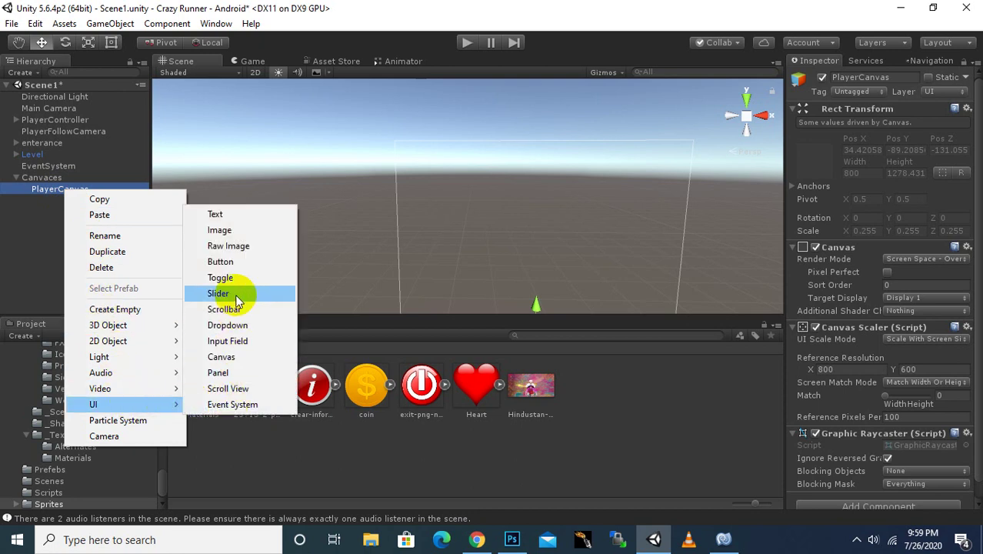
pyautogui.click(233, 233)
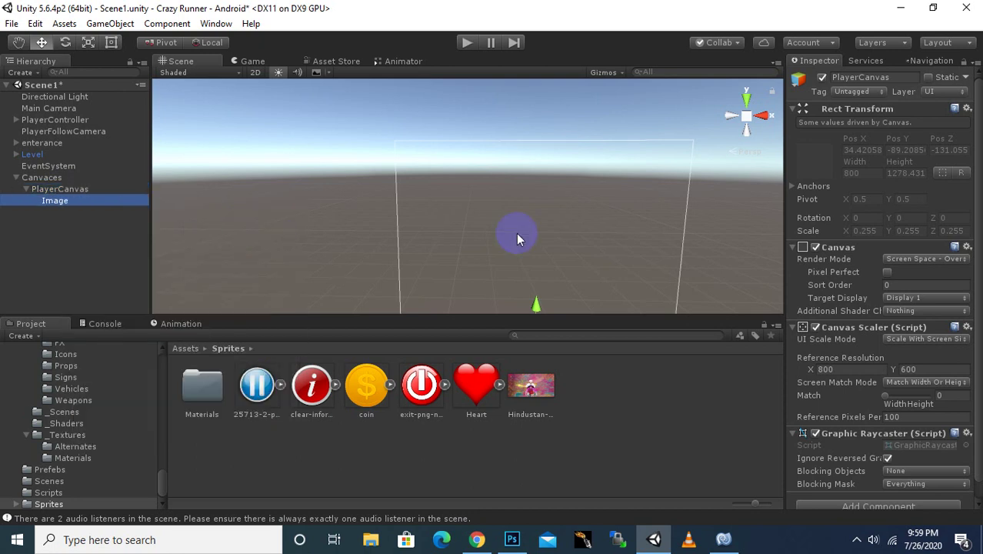
# Move the Image to the canvas's top-left corner, about Pos X -338, Pos Y 577.
pyautogui.scroll(-3, 517, 234)
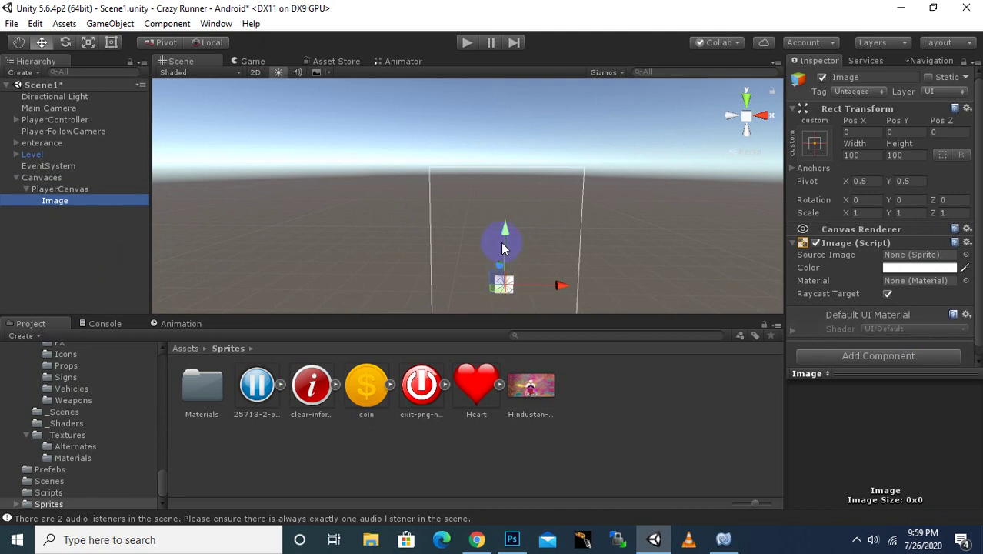
pyautogui.moveTo(503, 231); pyautogui.dragTo(516, 136)
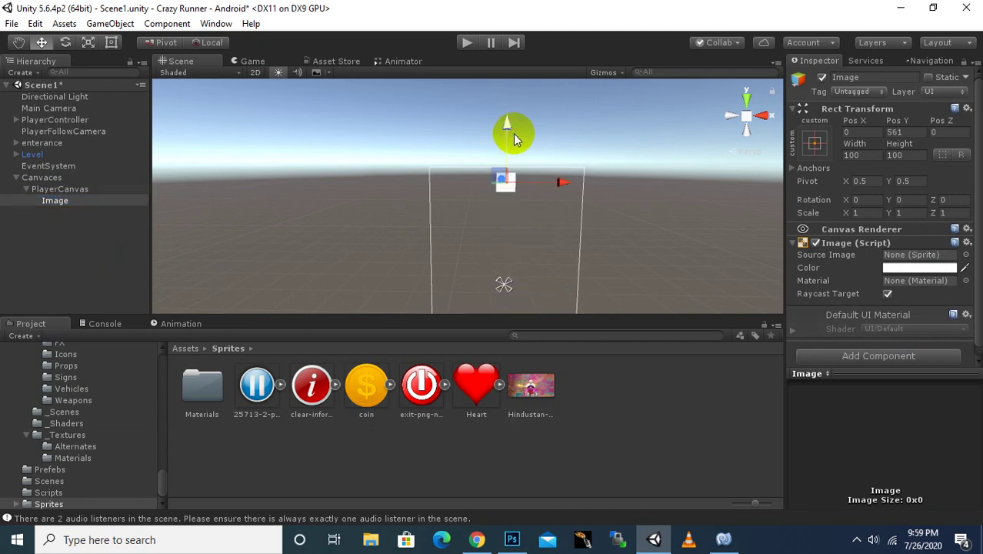
pyautogui.scroll(2, 514, 157)
pyautogui.scroll(2, 549, 137)
pyautogui.moveTo(581, 102); pyautogui.dragTo(592, 108)
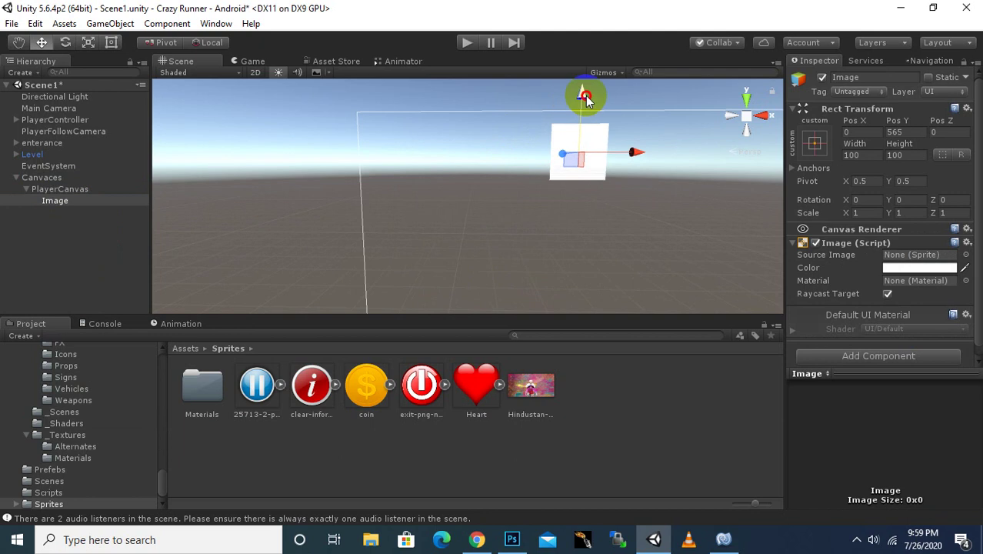
pyautogui.moveTo(630, 156); pyautogui.dragTo(447, 187)
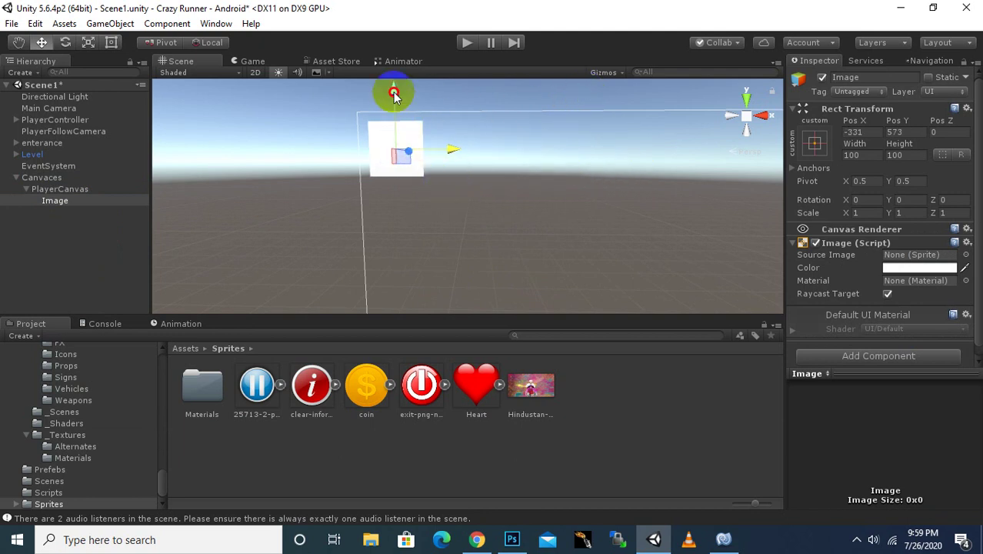
pyautogui.moveTo(395, 92); pyautogui.dragTo(394, 89)
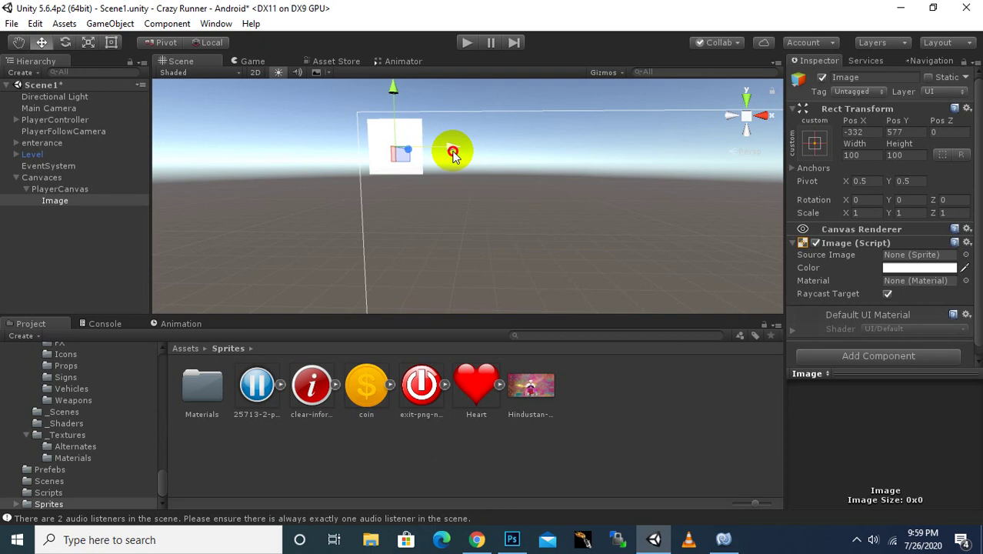
pyautogui.moveTo(453, 149); pyautogui.dragTo(451, 154)
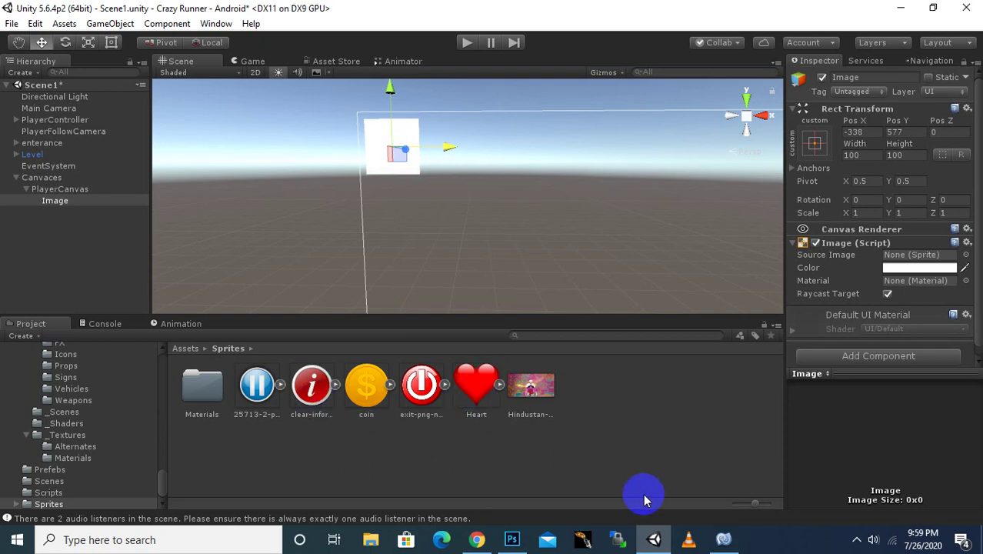
# Copy the red foreground hex code d8261c from Photoshop's colour picker and return to Unity.
pyautogui.click(511, 539)
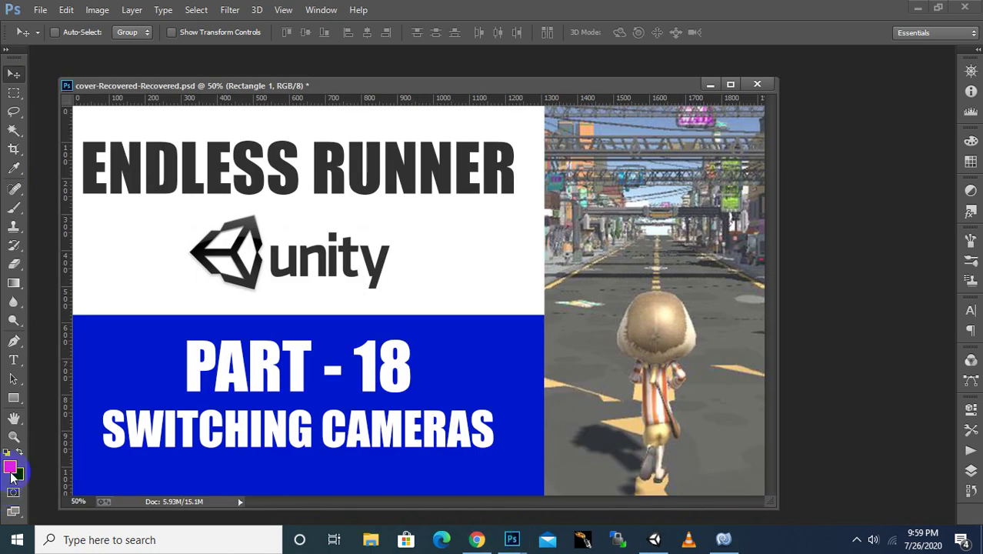
pyautogui.click(9, 467)
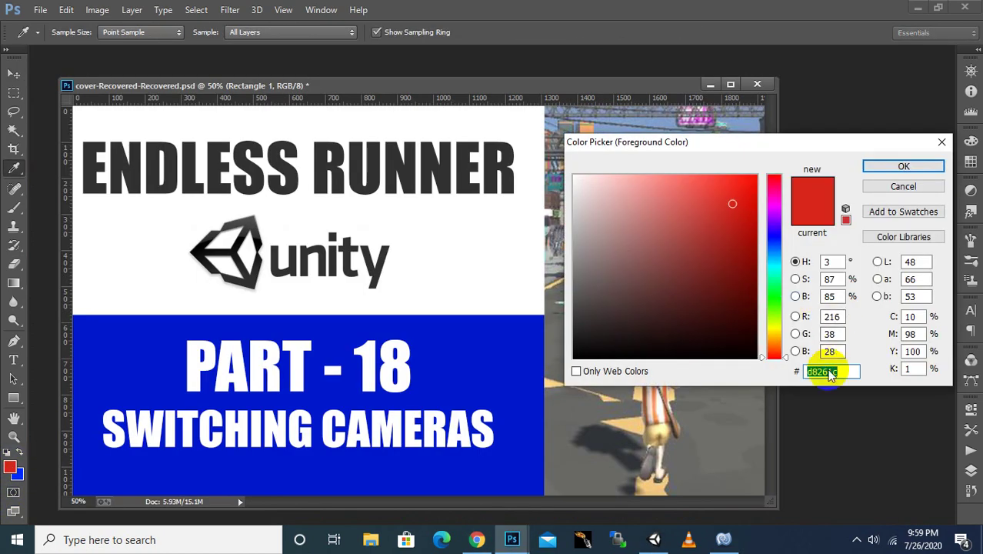
pyautogui.rightClick(821, 372)
pyautogui.click(826, 240)
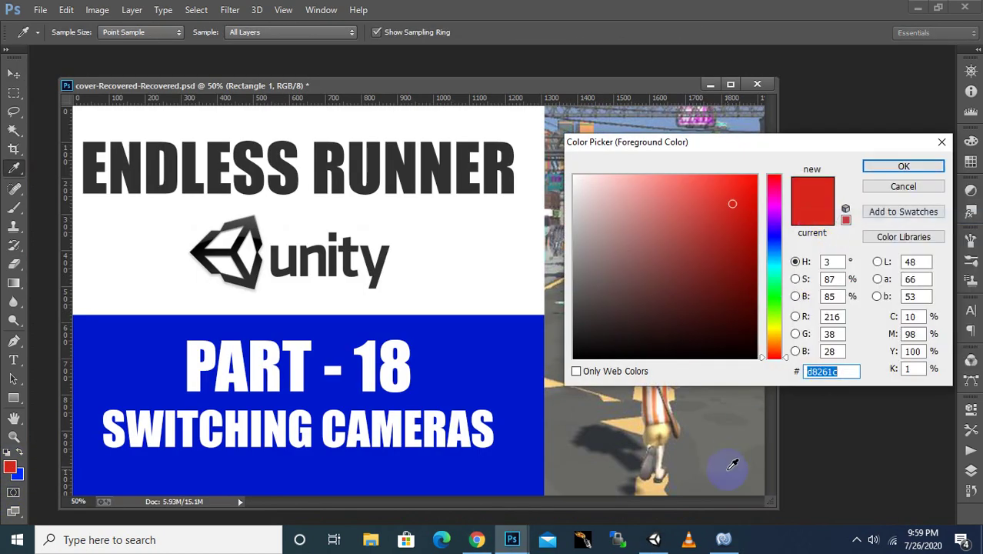
pyautogui.click(654, 538)
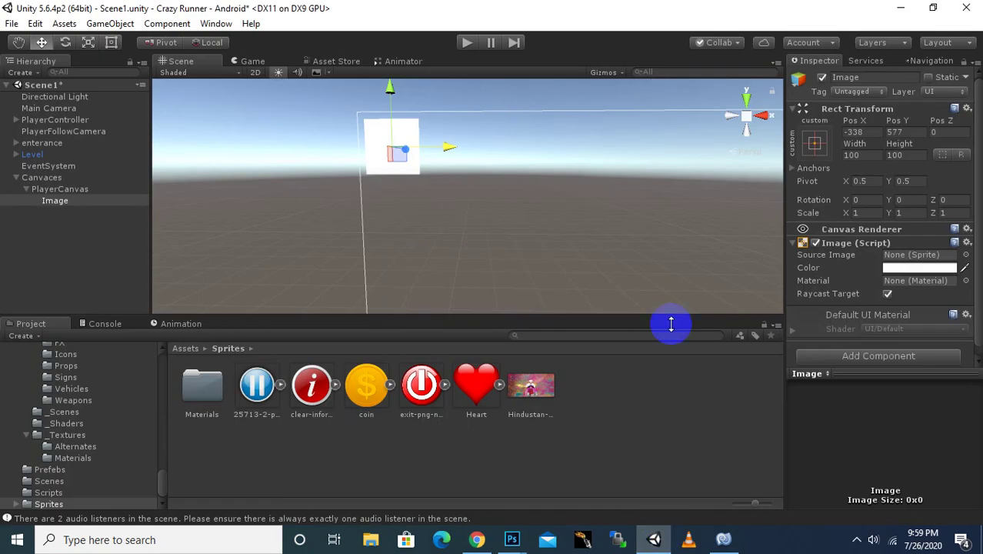
# Tint the Image red with hex D8261C and alpha 200.
pyautogui.click(929, 269)
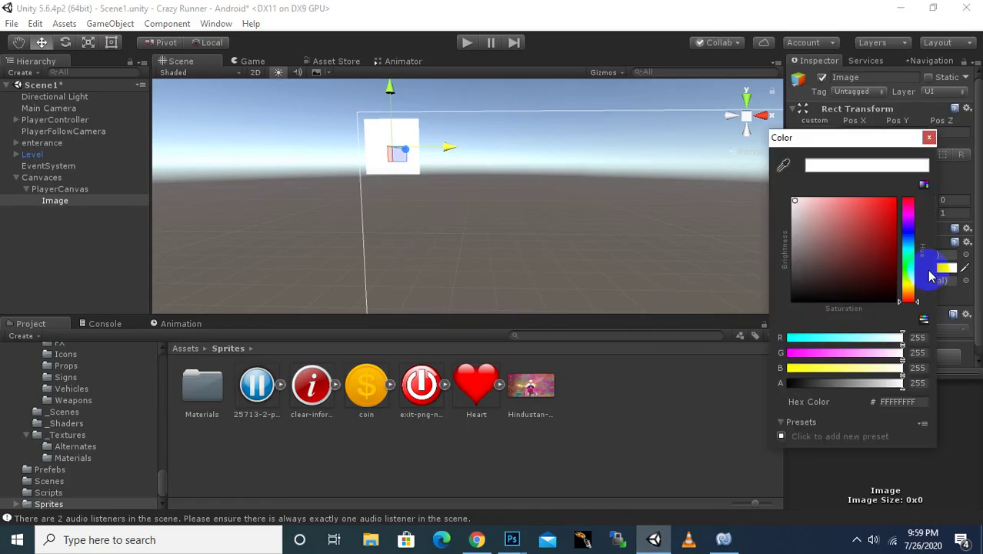
pyautogui.click(905, 403)
pyautogui.rightClick(904, 402)
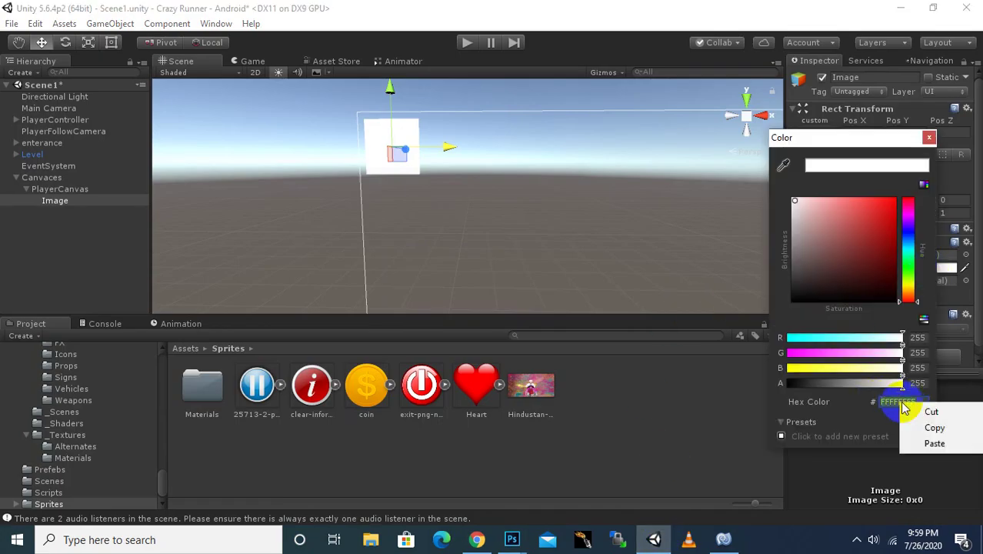
pyautogui.click(927, 443)
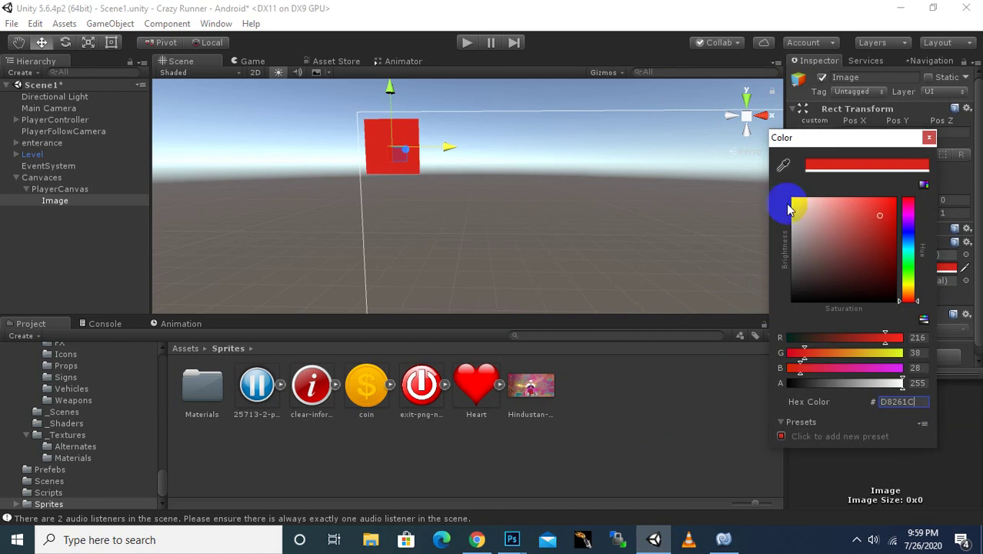
pyautogui.click(929, 137)
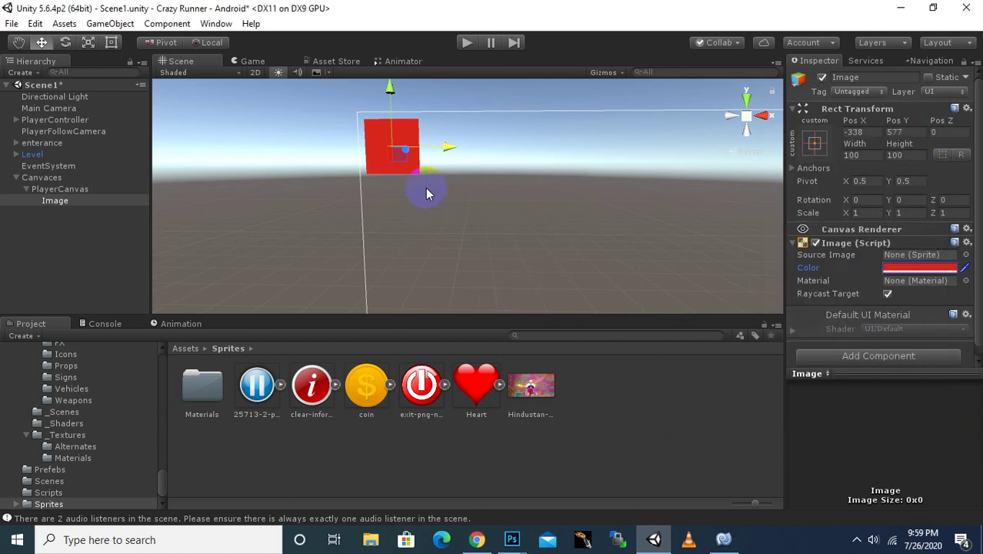
pyautogui.click(941, 268)
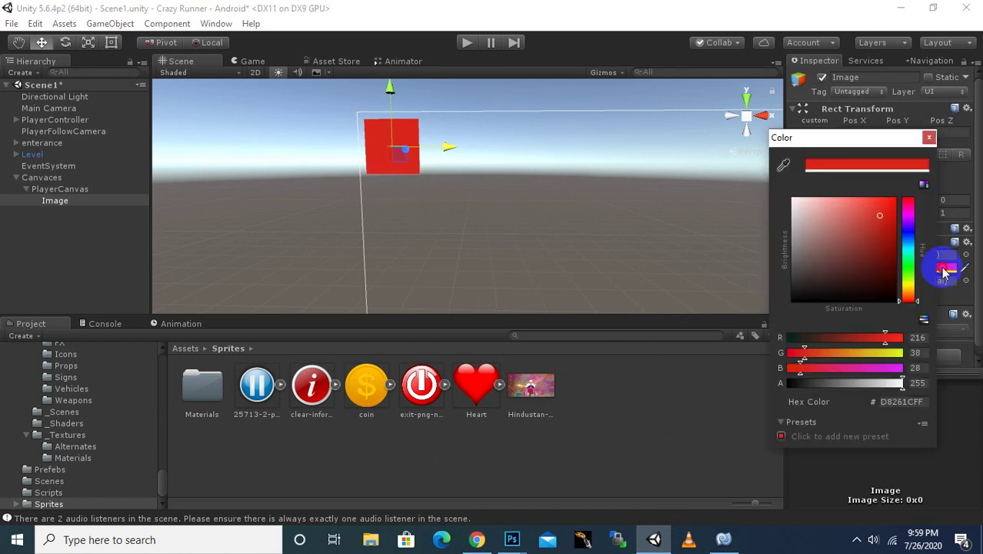
pyautogui.click(917, 383)
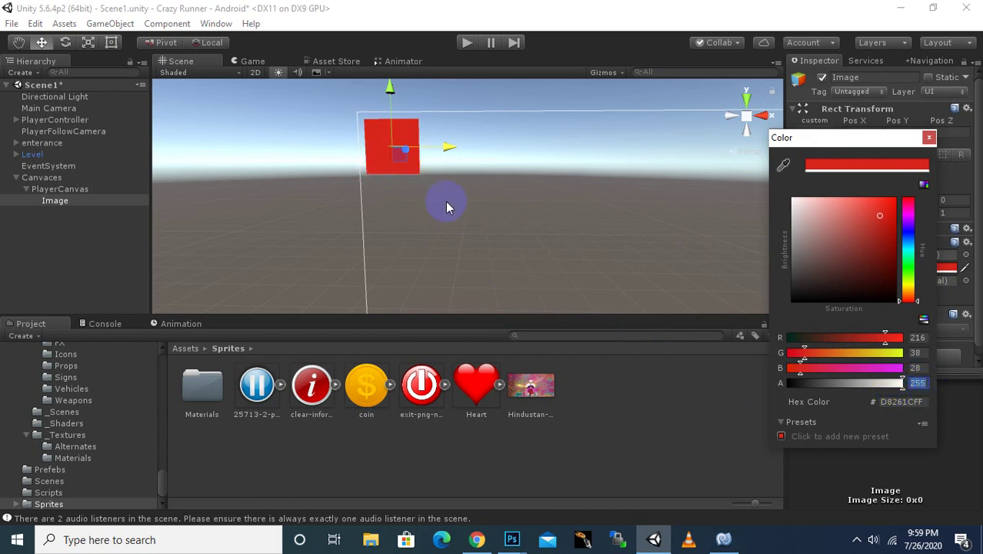
pyautogui.write('200')
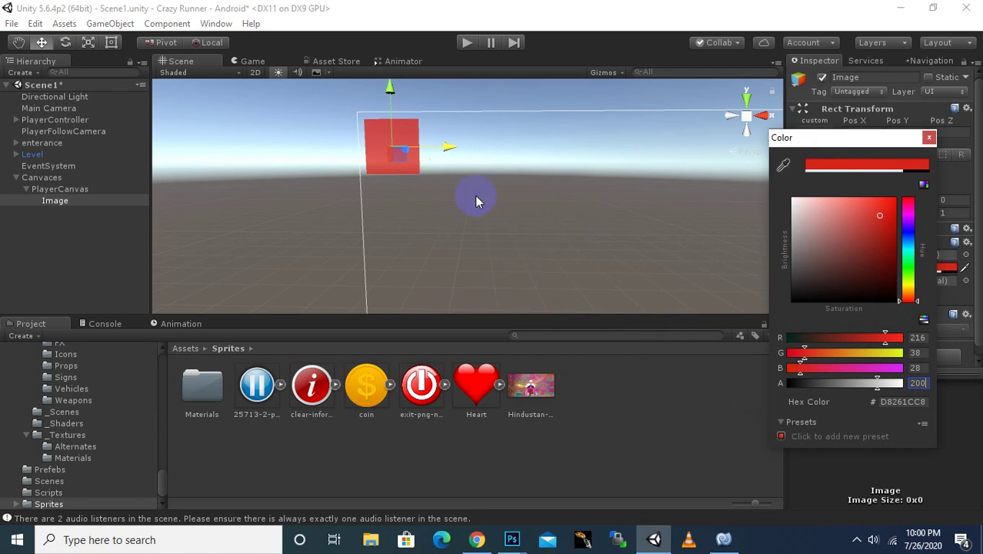
pyautogui.click(928, 139)
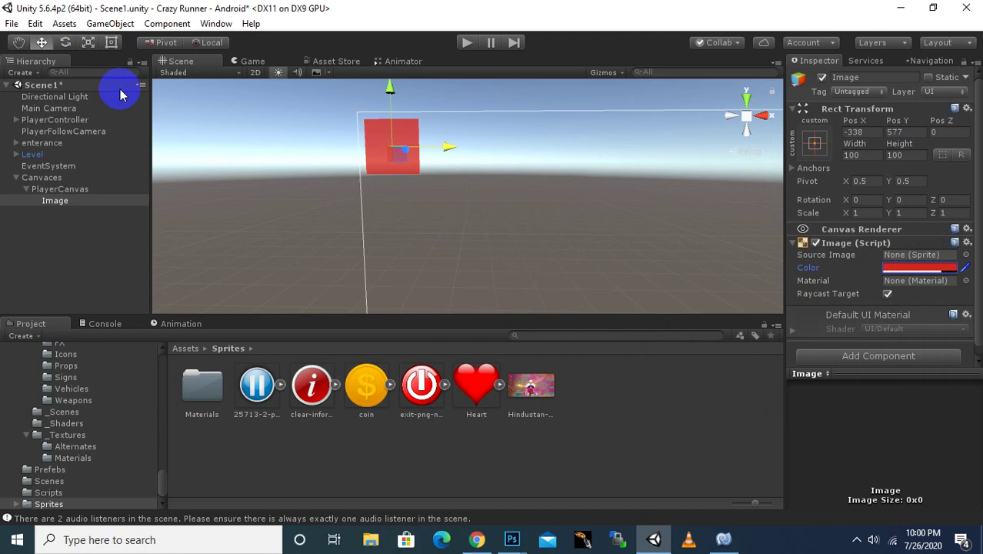
# Scale the red image into a wide, short bar and move it up and to the right.
pyautogui.click(89, 43)
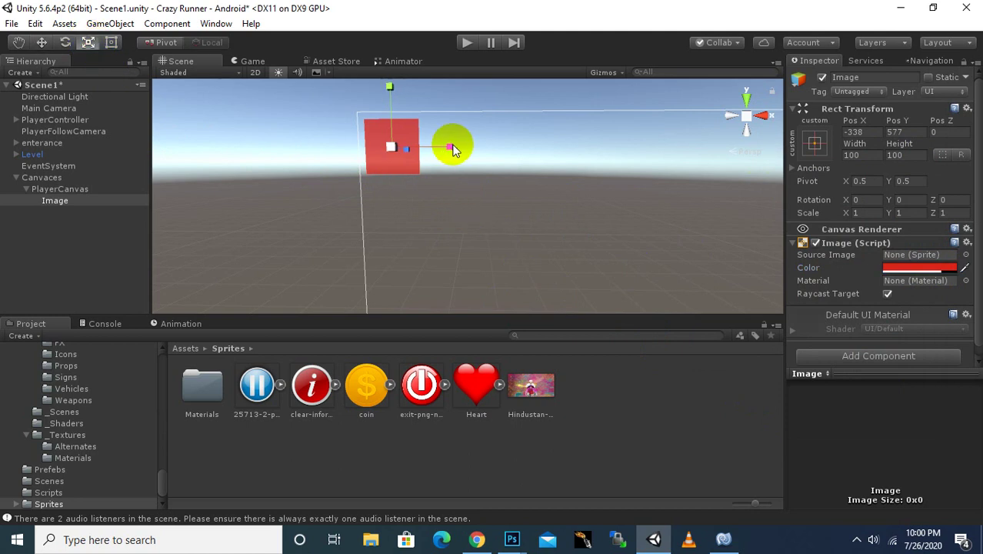
pyautogui.moveTo(454, 150); pyautogui.dragTo(562, 162)
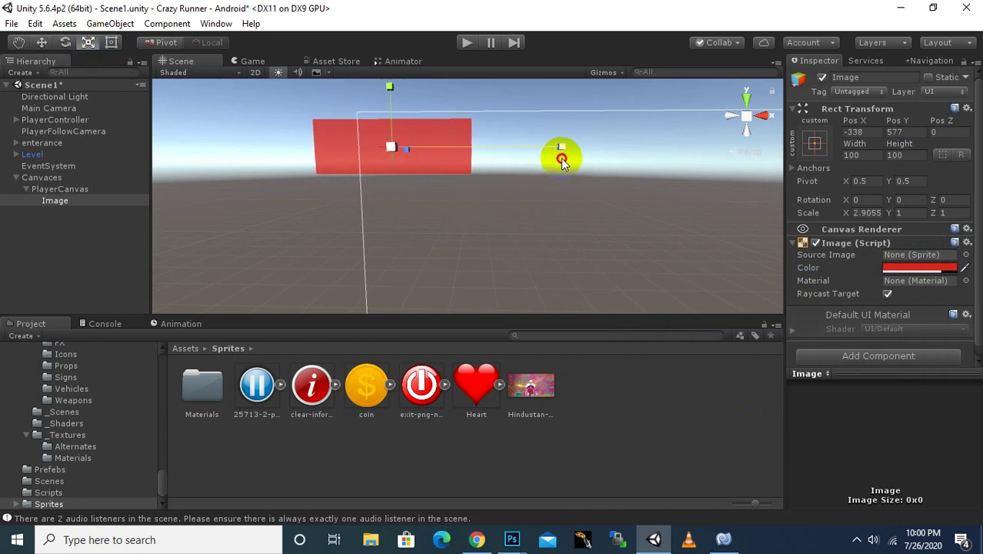
pyautogui.moveTo(390, 87); pyautogui.dragTo(393, 111)
pyautogui.moveTo(427, 221); pyautogui.dragTo(452, 220, button='right')
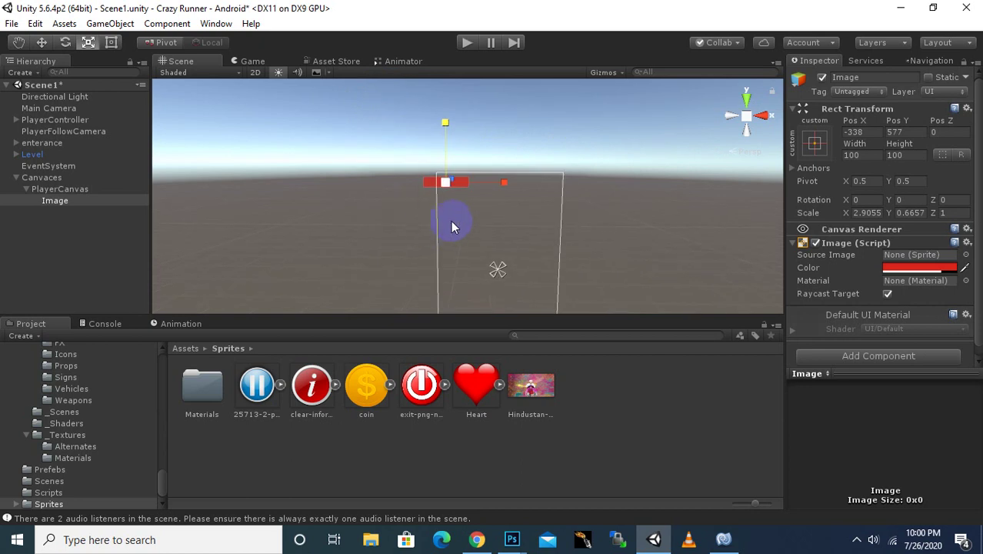
pyautogui.click(41, 42)
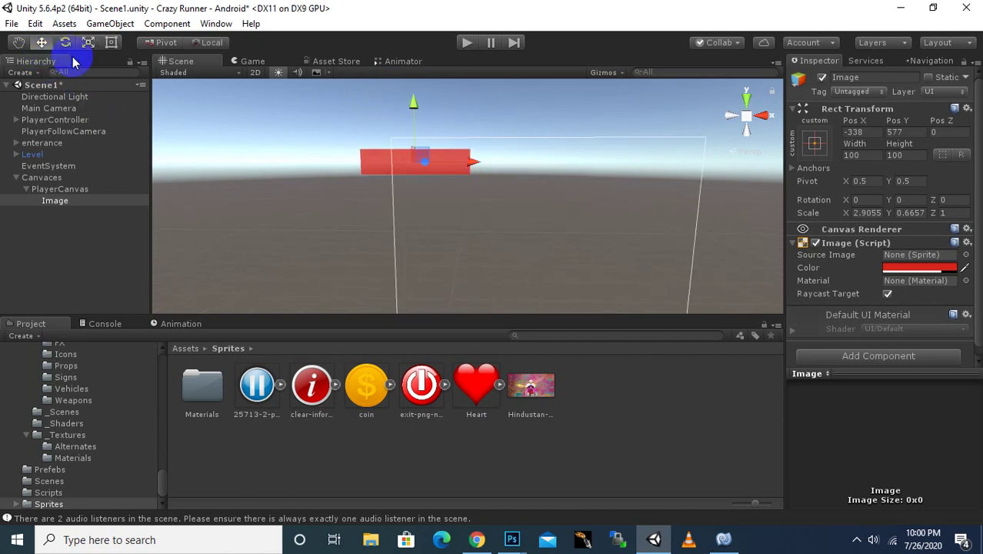
pyautogui.moveTo(453, 169); pyautogui.dragTo(480, 164, button='right')
pyautogui.moveTo(443, 146); pyautogui.dragTo(496, 146)
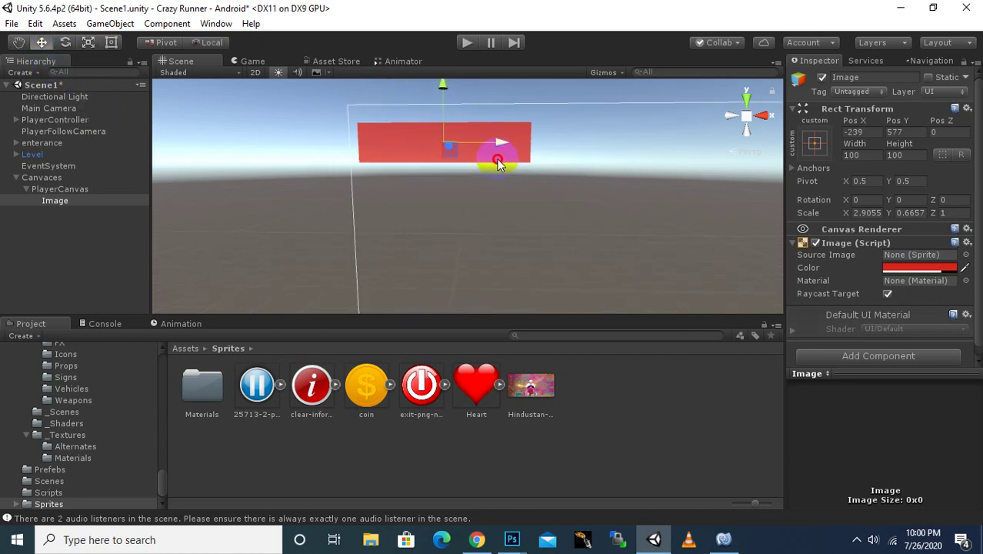
pyautogui.moveTo(439, 106); pyautogui.dragTo(440, 82)
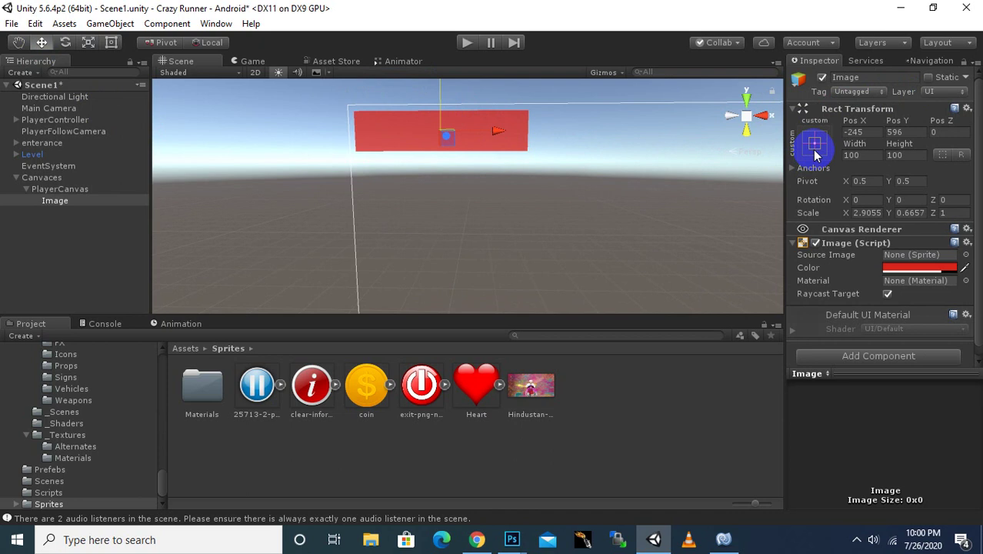
# Anchor the bar to the canvas top-left, leaving it at Pos X 155, Pos Y -43.
pyautogui.click(817, 155)
pyautogui.click(867, 262)
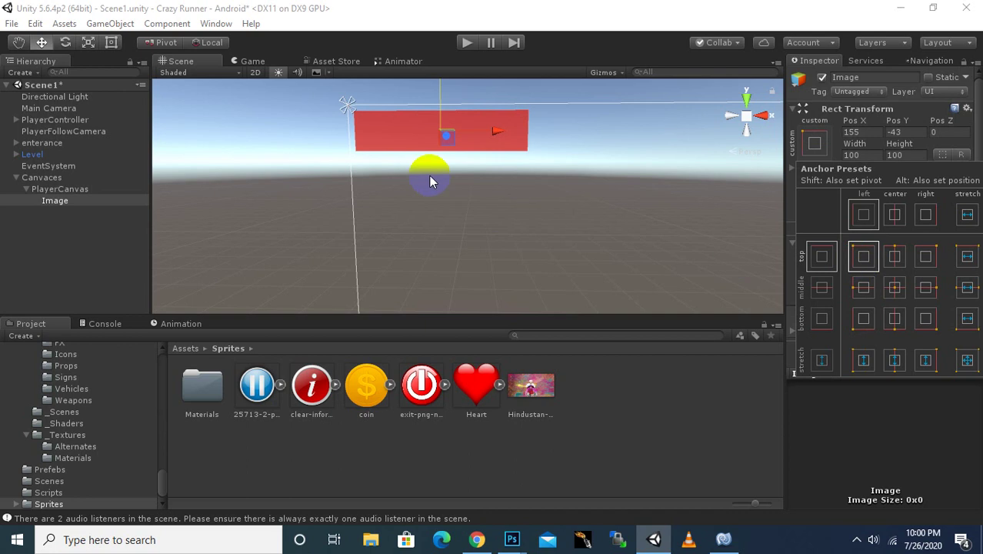
pyautogui.scroll(-5, 427, 239)
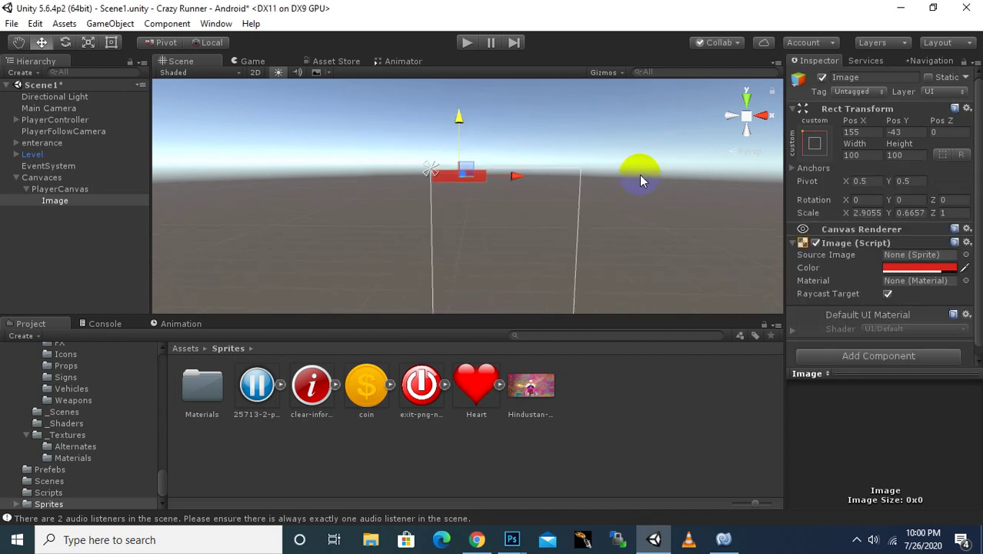
pyautogui.moveTo(642, 181)
pyautogui.mouseDown(button='middle')
pyautogui.moveTo(685, 146)
pyautogui.moveTo(637, 172)
pyautogui.mouseUp(button='middle')
pyautogui.scroll(4, 460, 127)
# Rename the Image object in the Hierarchy to ScoreBackground.
pyautogui.click(54, 202)
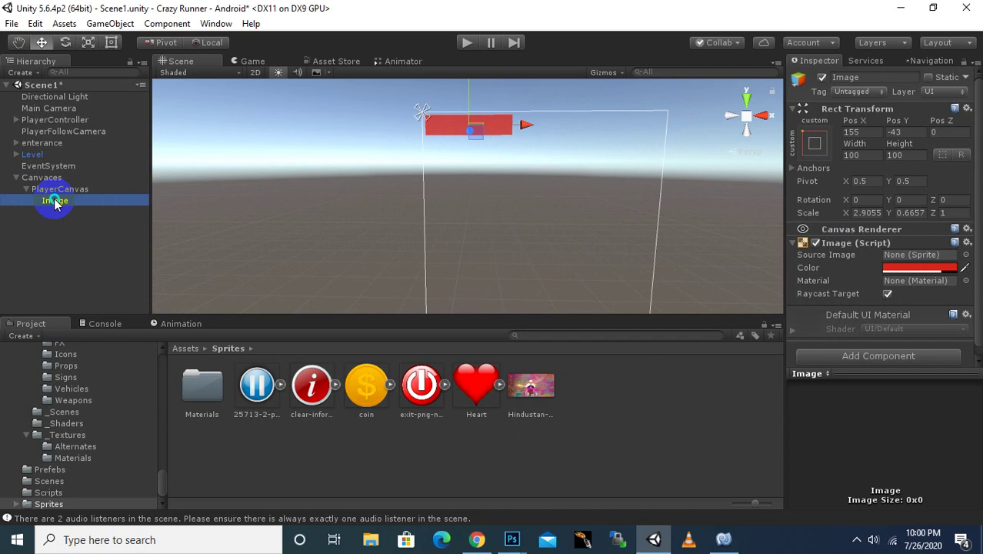
pyautogui.rightClick(54, 202)
pyautogui.click(66, 242)
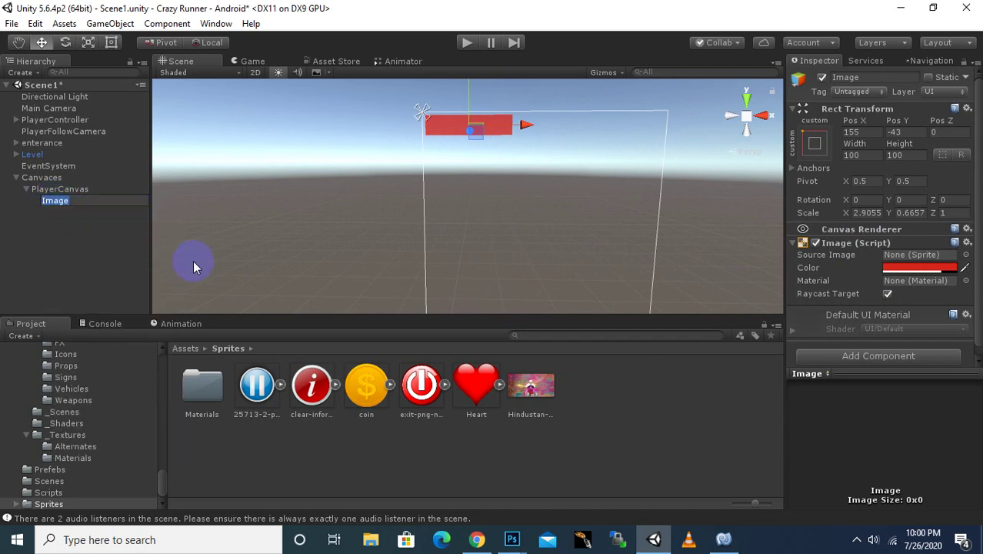
pyautogui.write('sco')
pyautogui.write('re')
pyautogui.press('BackSpace')
pyautogui.press('BackSpace')
pyautogui.press('BackSpace')
pyautogui.press('BackSpace')
pyautogui.press('BackSpace')
pyautogui.write('Sco')
pyautogui.write('r')
pyautogui.write('Ba')
pyautogui.write('ckgrou')
pyautogui.write('nd')
pyautogui.press('Return')
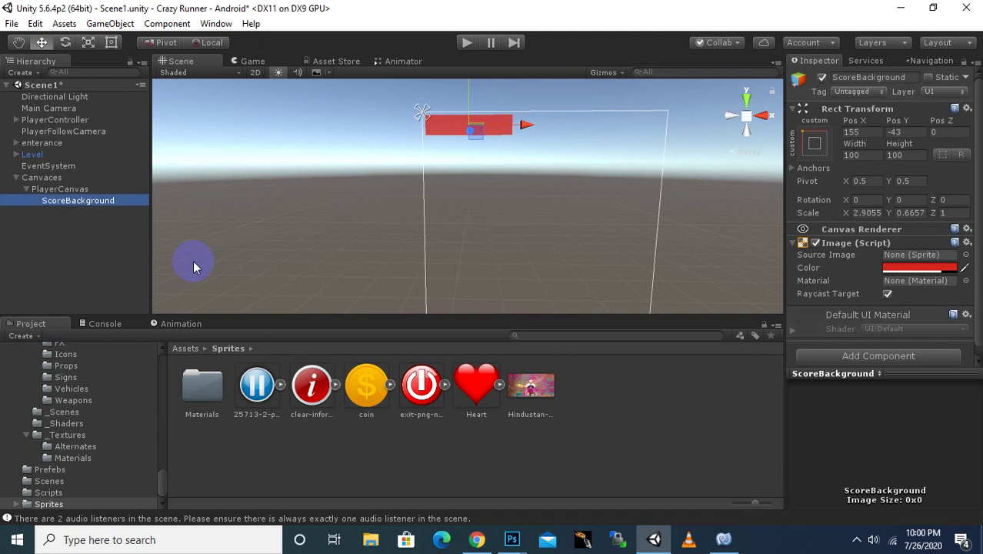
pyautogui.scroll(3, 469, 130)
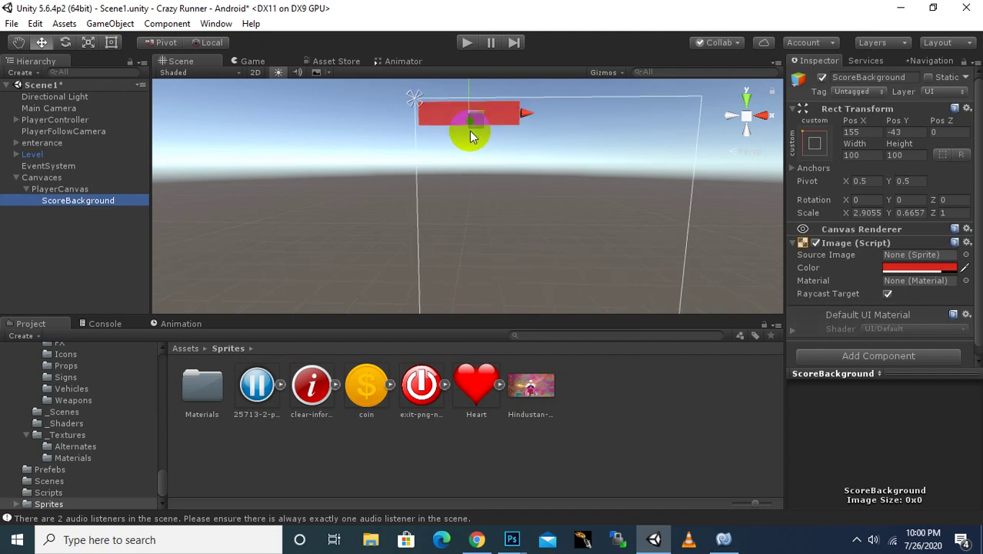
# Add a UI Text under PlayerCanvas and nest it inside ScoreBackground.
pyautogui.rightClick(58, 190)
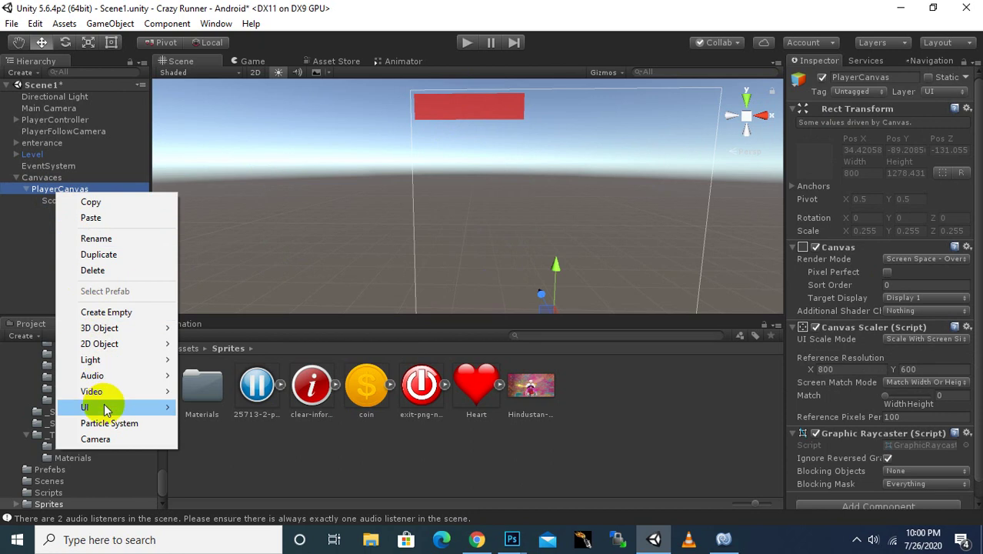
pyautogui.moveTo(152, 407)
pyautogui.click(206, 217)
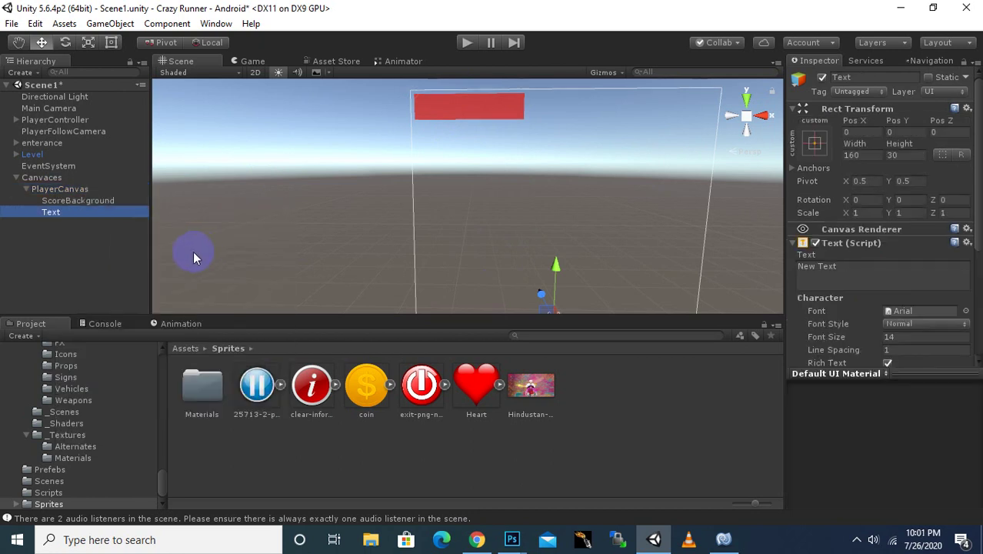
pyautogui.click(51, 214)
pyautogui.moveTo(51, 218); pyautogui.dragTo(77, 201)
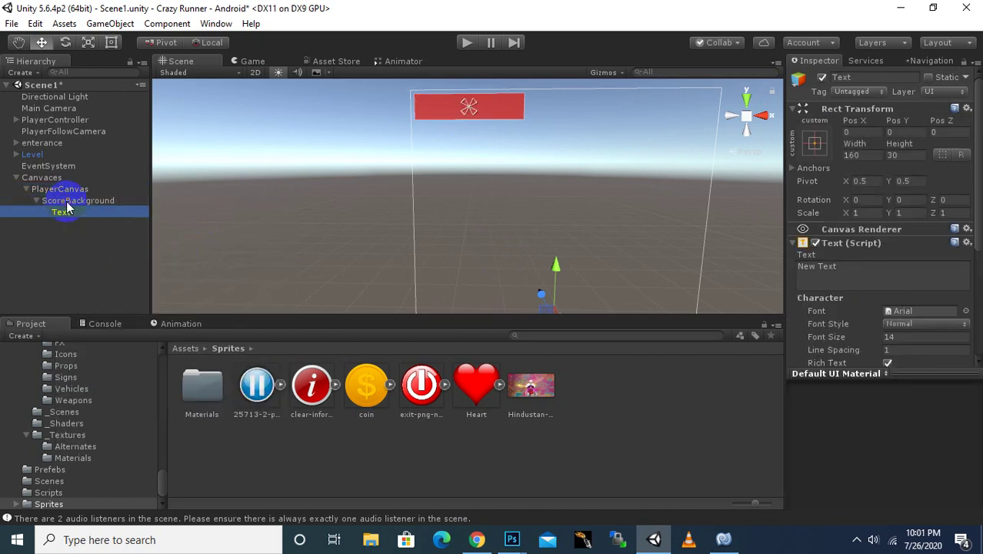
# Centre the text at Pos X 0, Pos Y 0 and enter SCORE: 00 as its content.
pyautogui.click(866, 132)
pyautogui.write('0')
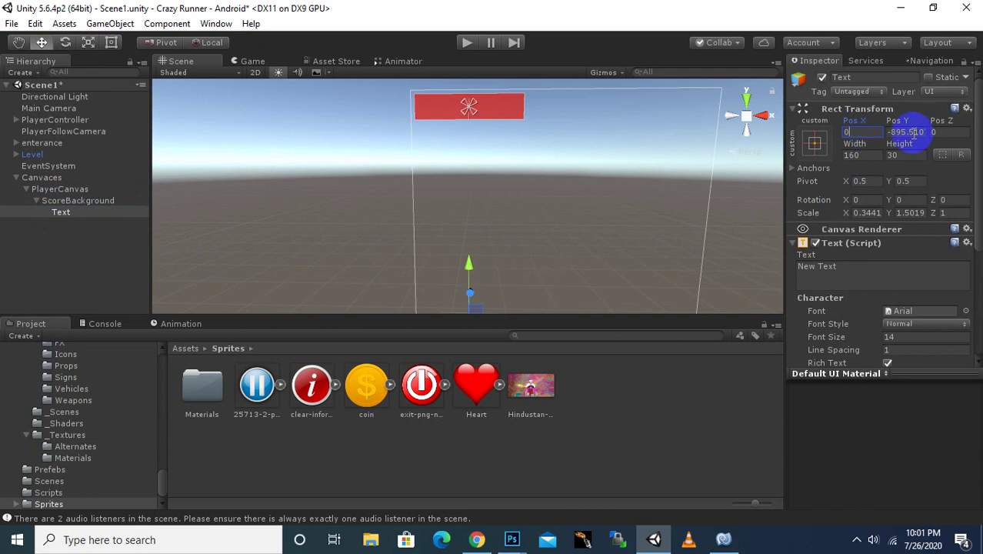
pyautogui.click(907, 133)
pyautogui.write('0')
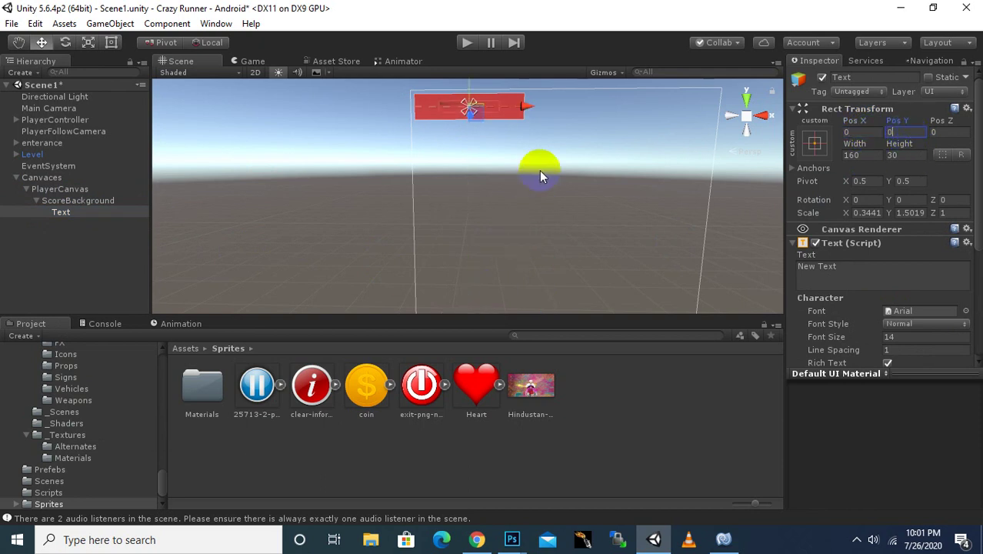
pyautogui.click(539, 176)
pyautogui.press('f')
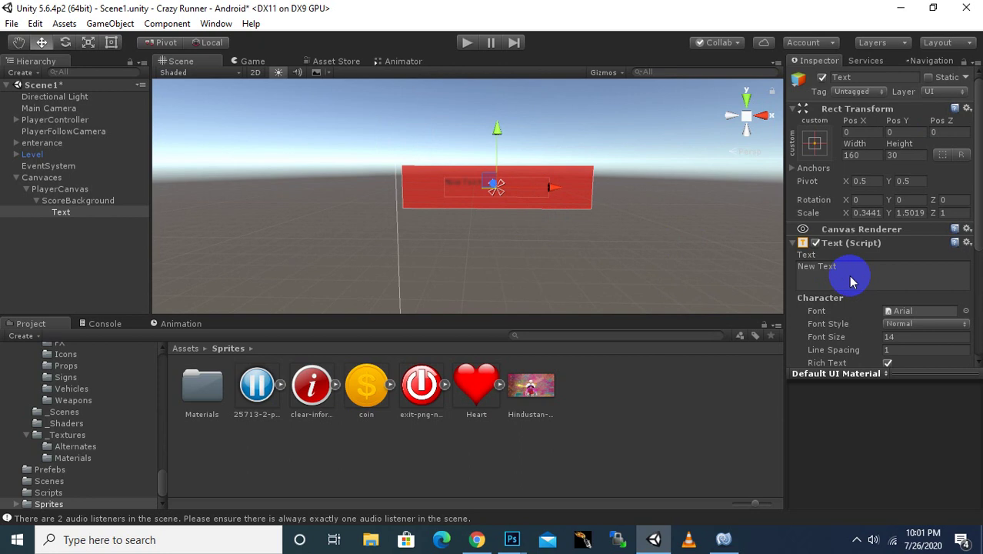
pyautogui.click(856, 285)
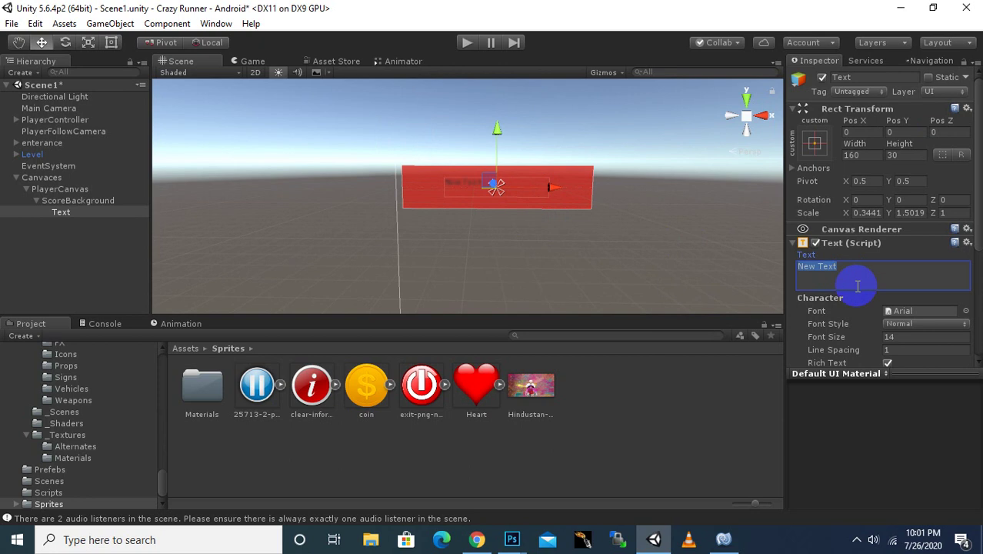
pyautogui.write('SCORE: 00')
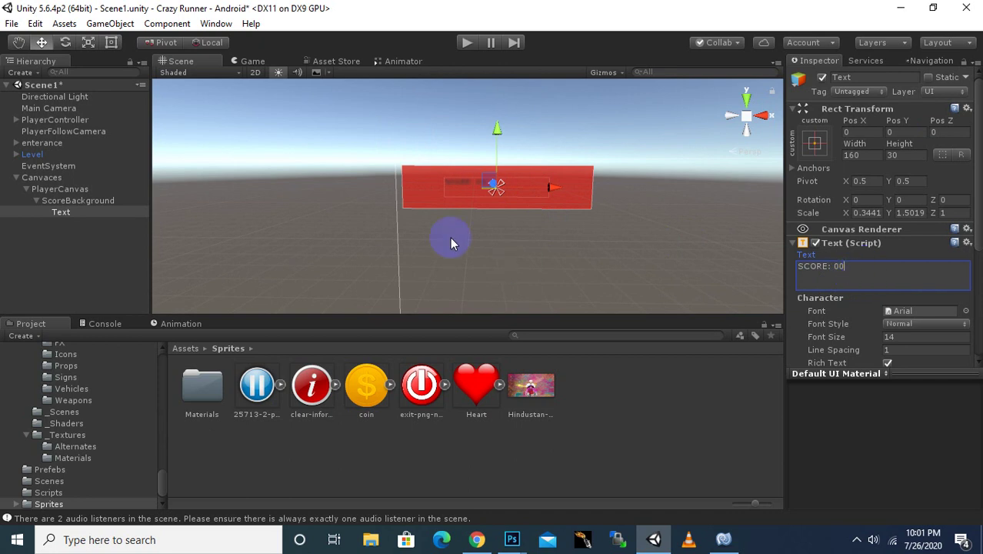
# Set the label's font size to 36 with Horizontal and Vertical Overflow set to Overflow.
pyautogui.scroll(2, 457, 212)
pyautogui.scroll(2, 497, 198)
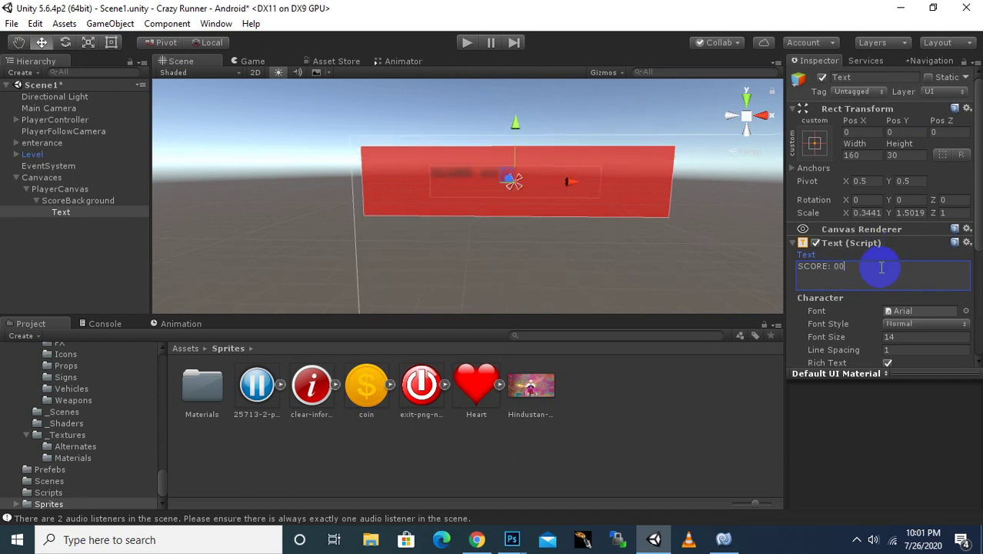
pyautogui.moveTo(580, 182); pyautogui.dragTo(555, 181)
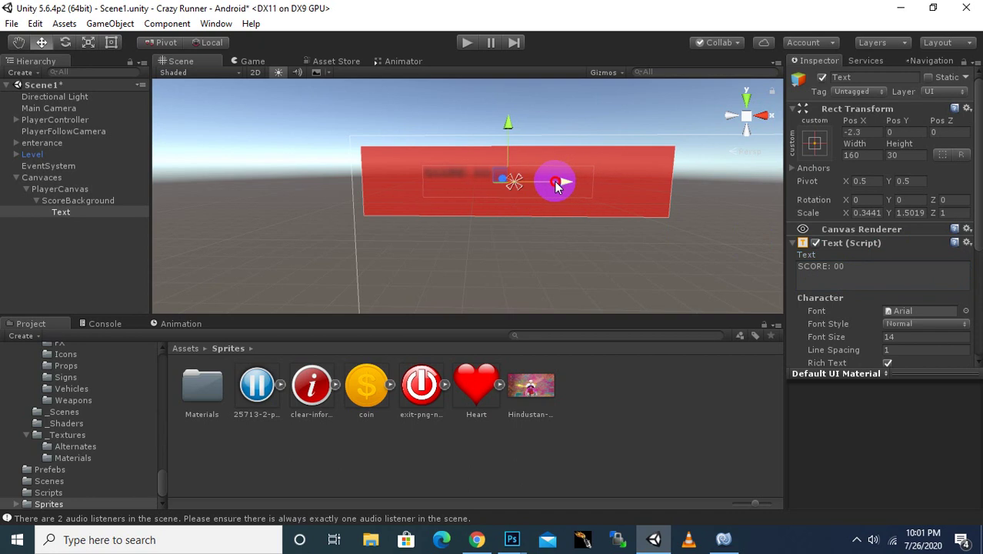
pyautogui.scroll(-3, 866, 281)
pyautogui.scroll(-1, 892, 309)
pyautogui.click(896, 206)
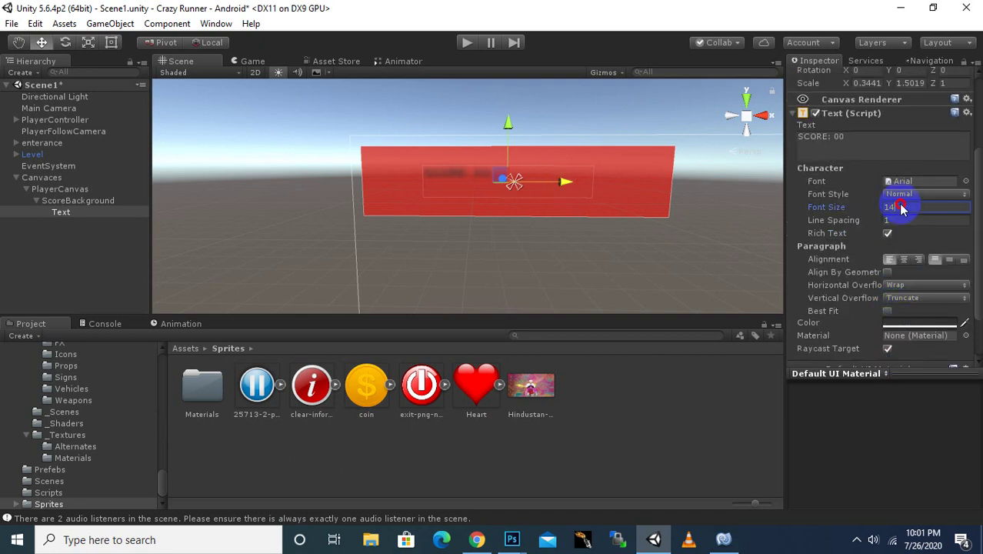
pyautogui.write('36')
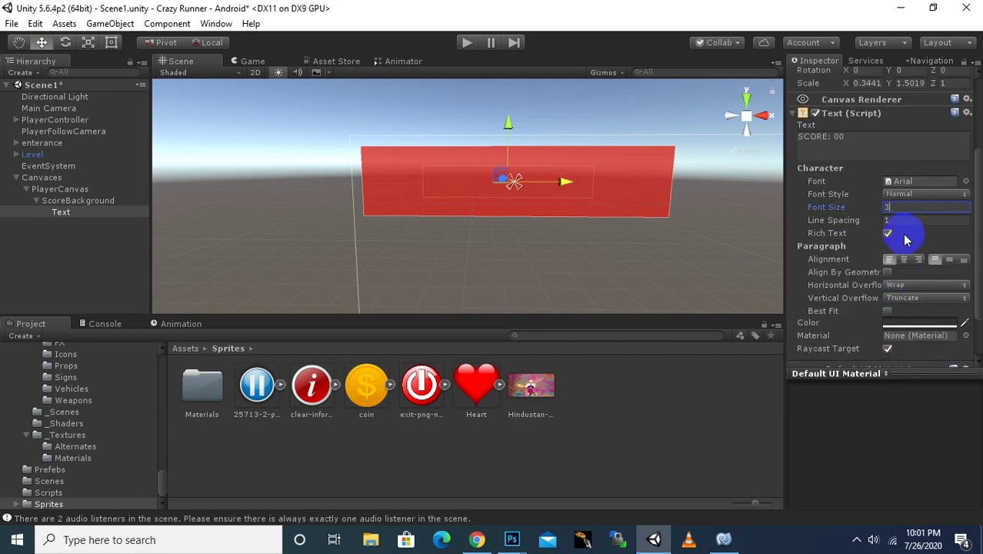
pyautogui.click(919, 284)
pyautogui.click(912, 312)
pyautogui.click(915, 298)
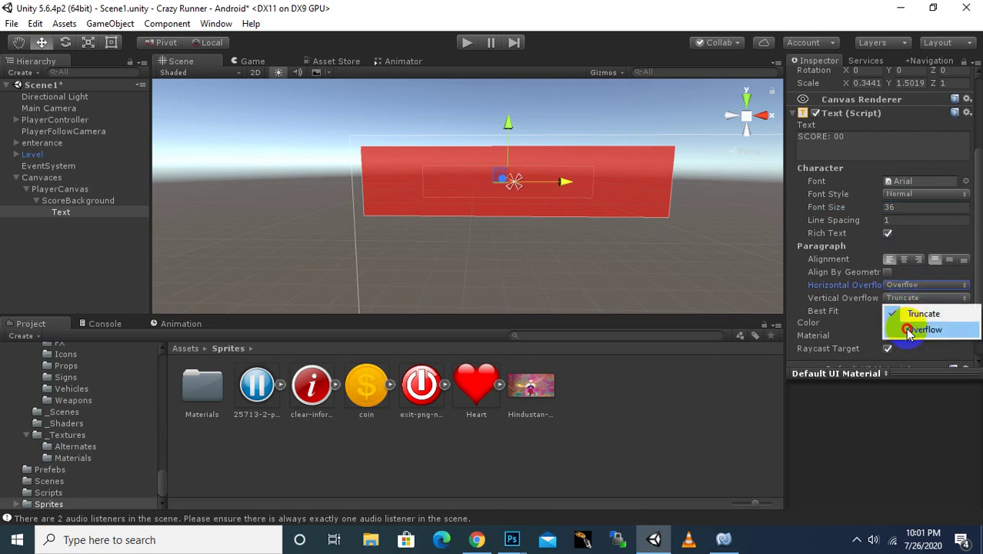
pyautogui.click(884, 323)
# Make the SCORE label white, bold Arial and shift it left on the banner.
pyautogui.click(903, 323)
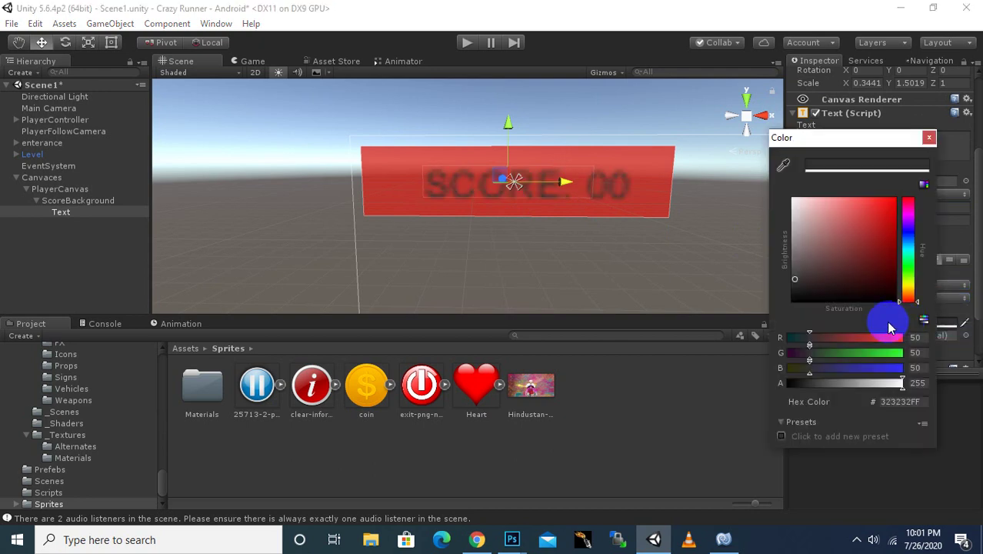
pyautogui.moveTo(796, 213); pyautogui.dragTo(792, 199)
pyautogui.click(929, 137)
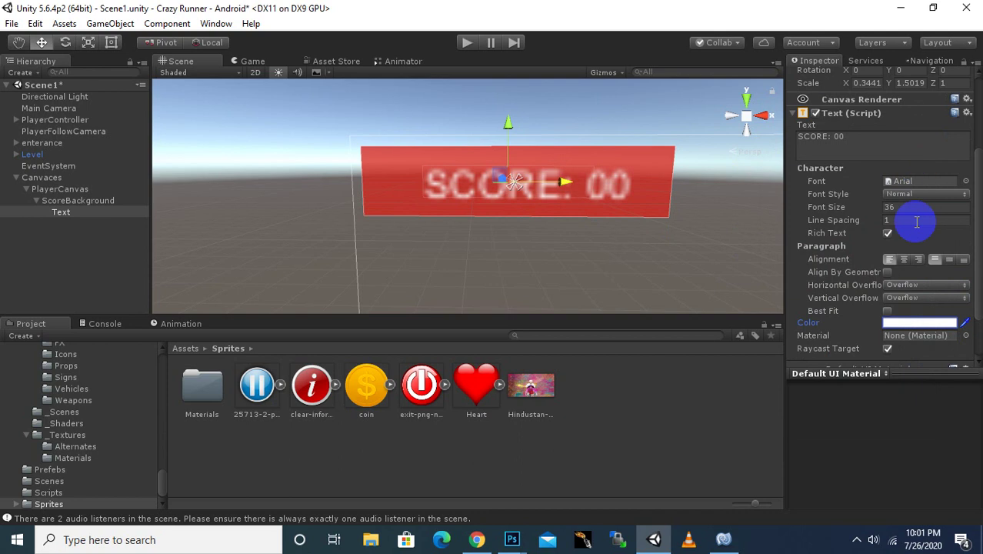
pyautogui.click(965, 183)
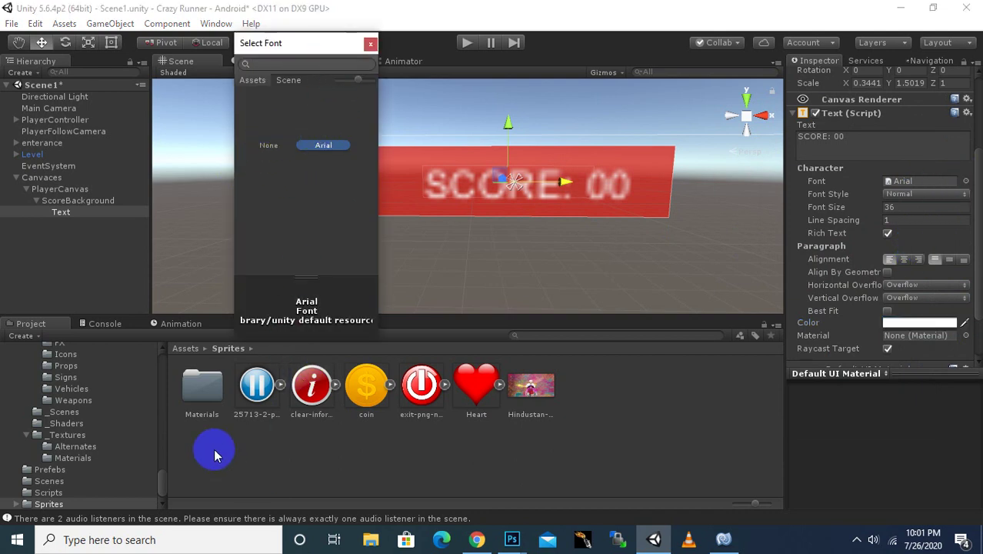
pyautogui.click(371, 44)
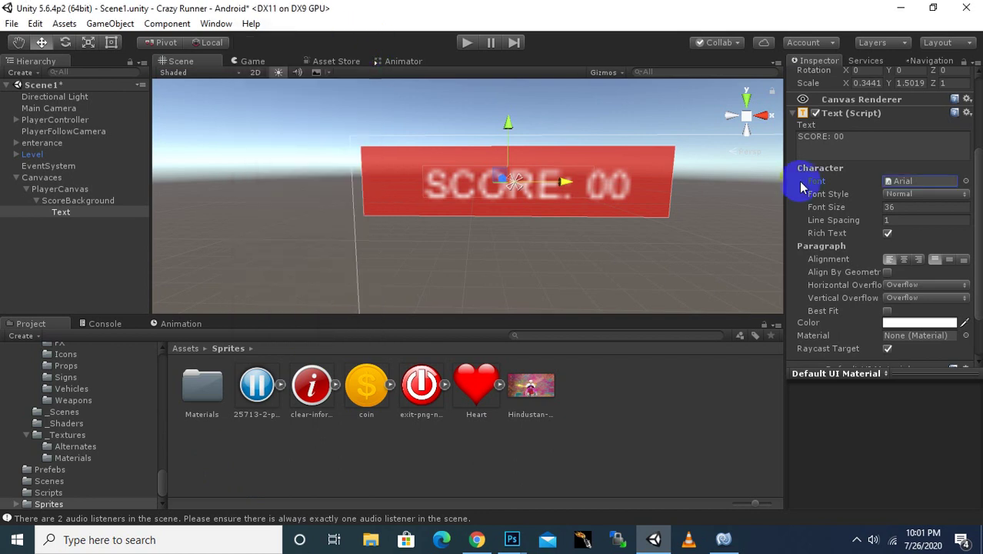
pyautogui.click(900, 194)
pyautogui.click(898, 225)
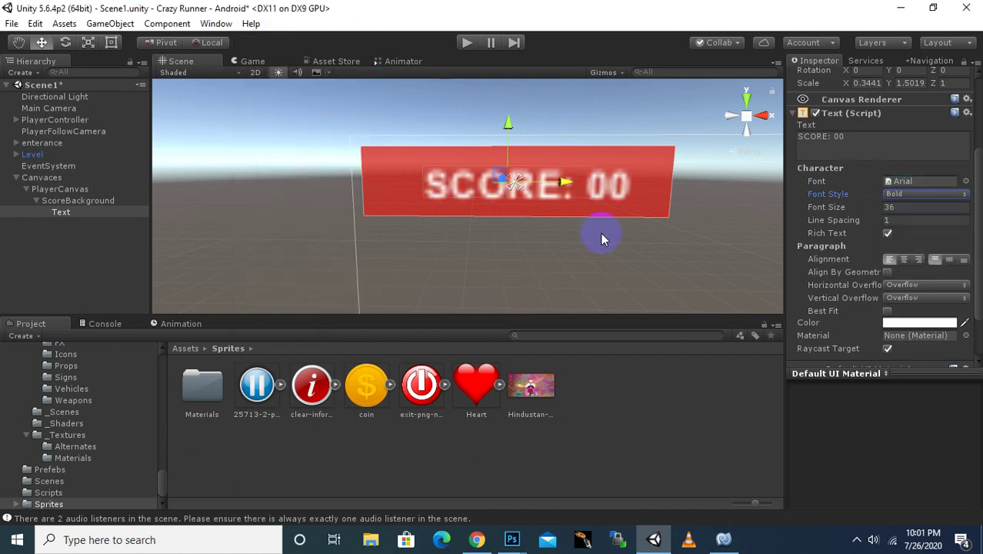
pyautogui.scroll(2, 547, 226)
pyautogui.moveTo(581, 181)
pyautogui.mouseDown()
pyautogui.moveTo(521, 186)
pyautogui.moveTo(549, 185)
pyautogui.mouseUp()
# Unparent the Text, then shrink ScoreBackground and move it to about Pos X 121.9, Pos Y -34.
pyautogui.click(60, 214)
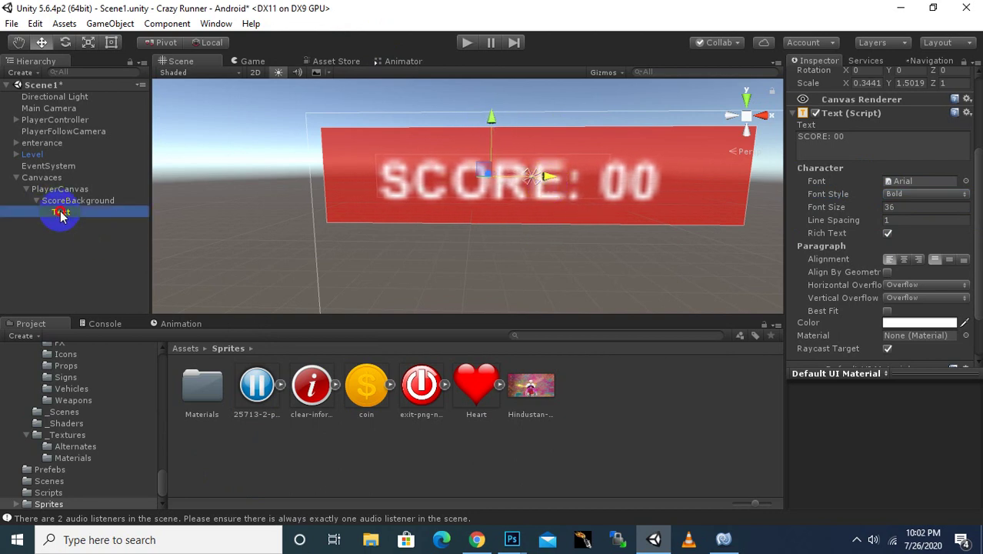
pyautogui.moveTo(60, 214); pyautogui.dragTo(66, 196)
pyautogui.click(66, 211)
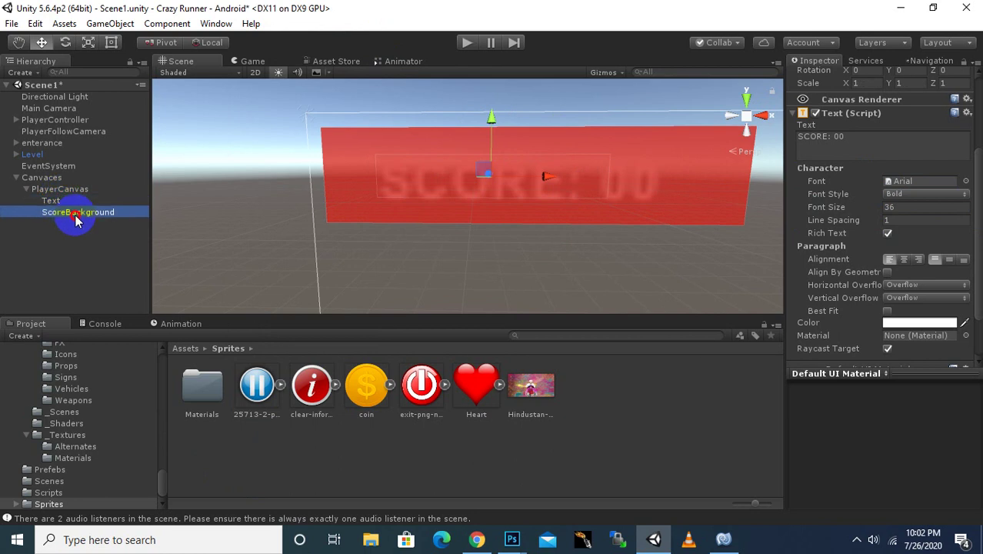
pyautogui.click(88, 42)
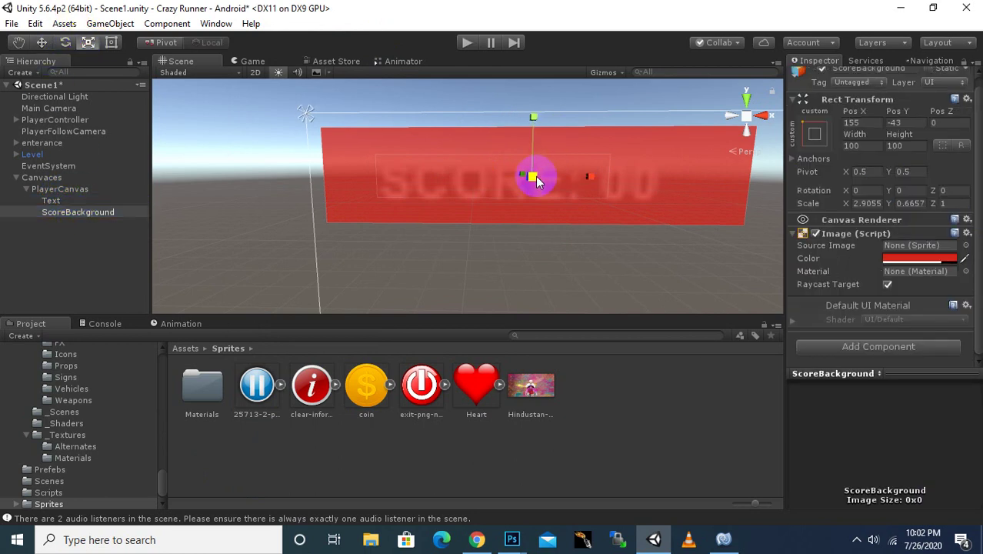
pyautogui.moveTo(529, 176); pyautogui.dragTo(528, 189)
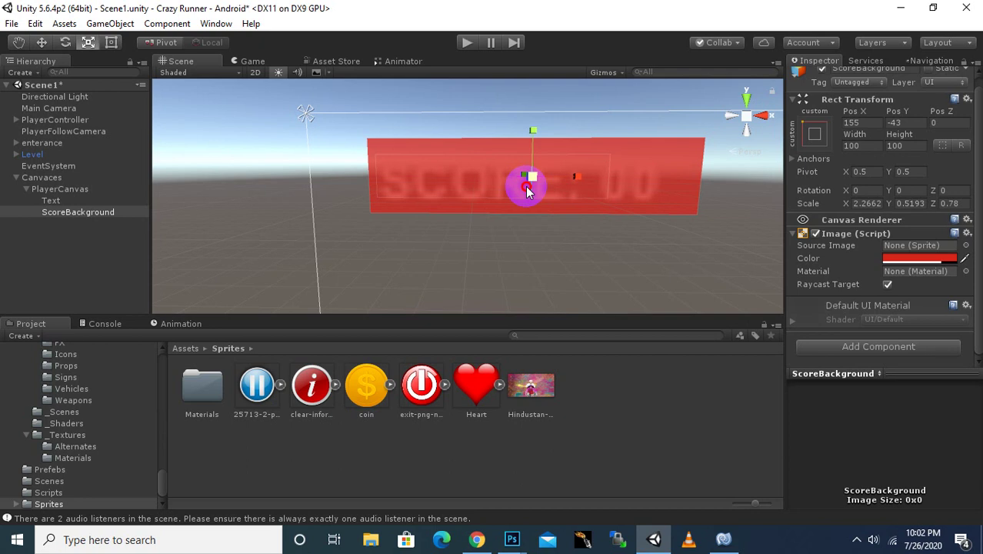
pyautogui.click(42, 42)
pyautogui.moveTo(619, 183); pyautogui.dragTo(545, 188)
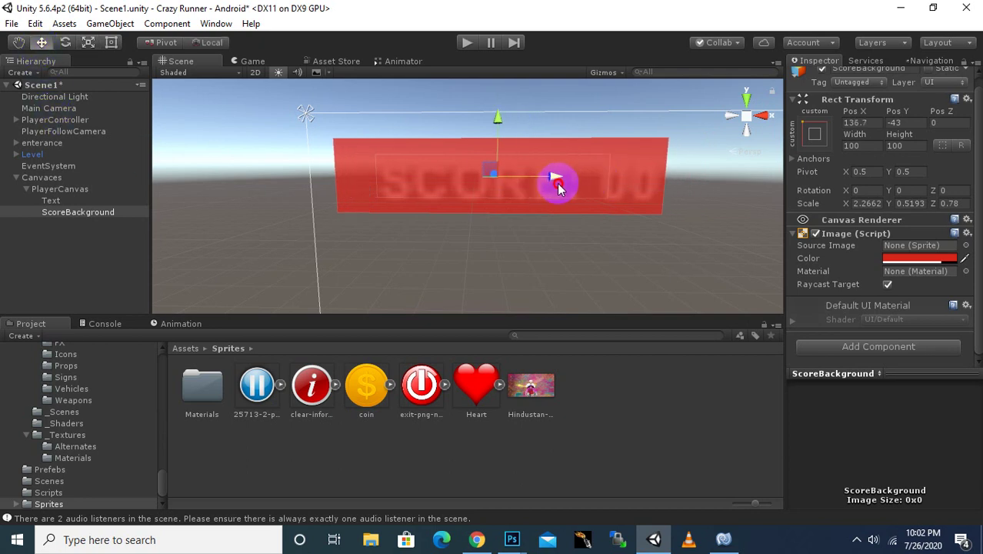
pyautogui.moveTo(482, 117); pyautogui.dragTo(478, 106)
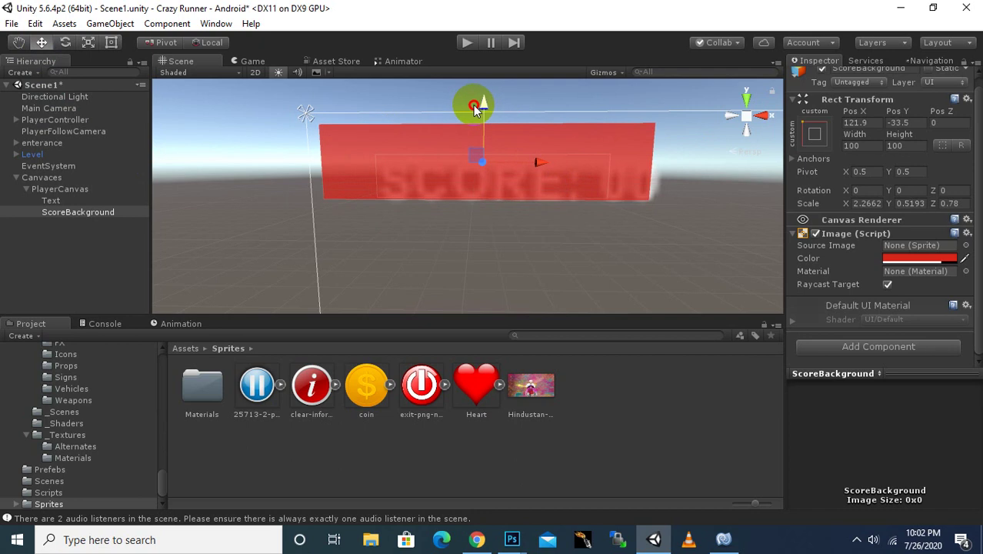
pyautogui.moveTo(477, 108); pyautogui.dragTo(474, 109)
# Nest the Text back under ScoreBackground and begin renaming it.
pyautogui.moveTo(31, 201); pyautogui.dragTo(77, 213)
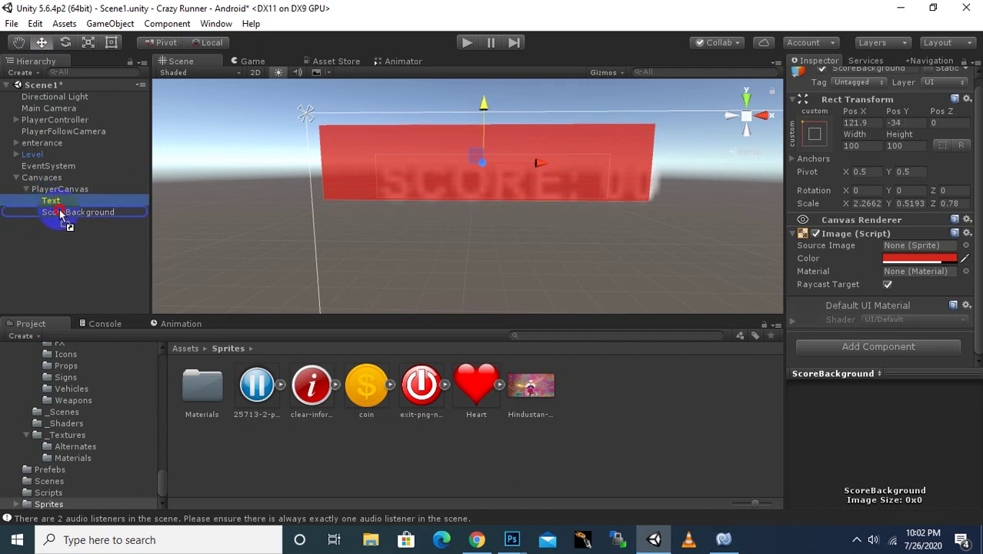
pyautogui.rightClick(61, 212)
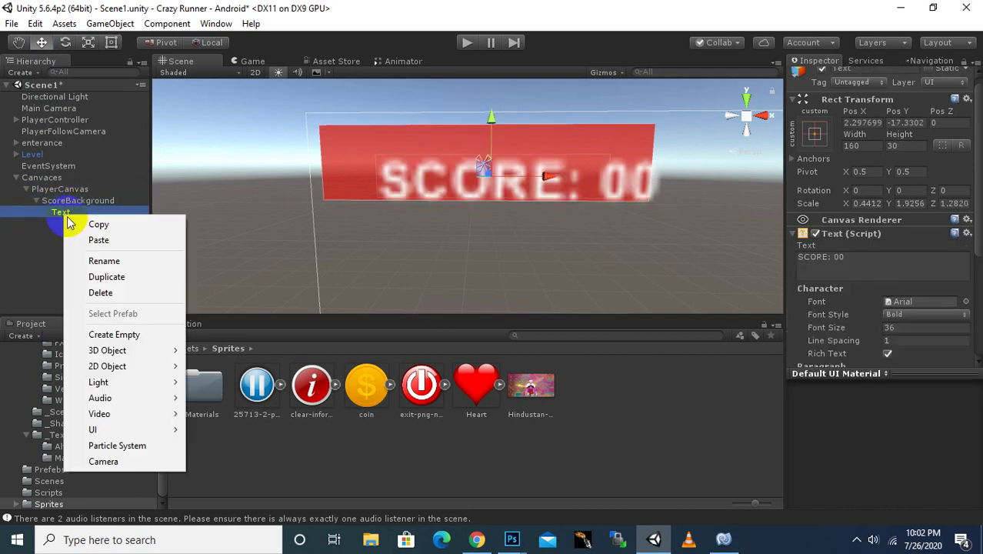
pyautogui.click(81, 260)
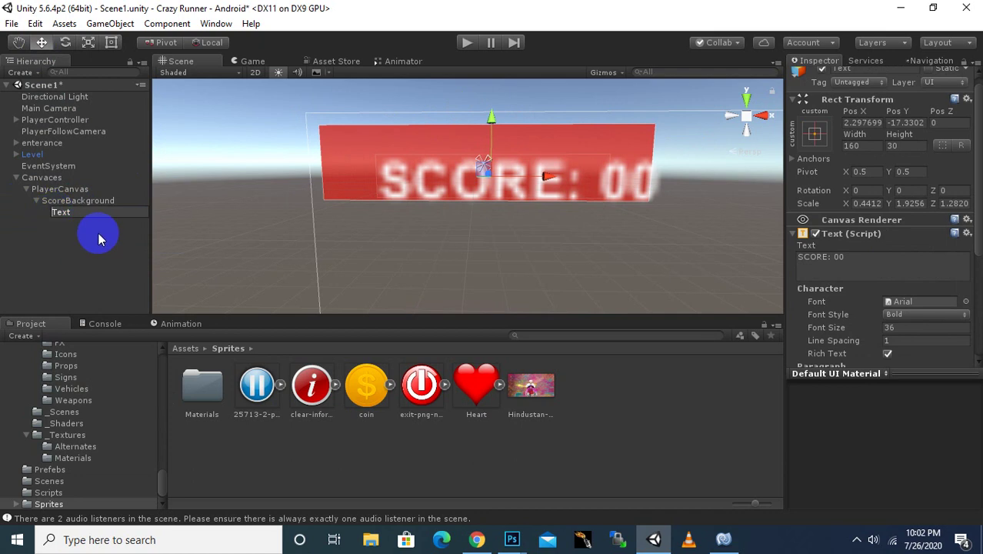
# Name the score label scoreText.
pyautogui.write('sC')
pyautogui.write('OR')
pyautogui.press('BackSpace')
pyautogui.press('BackSpace')
pyautogui.press('BackSpace')
pyautogui.press('BackSpace')
pyautogui.write('sco')
pyautogui.write('re')
pyautogui.press('Return')
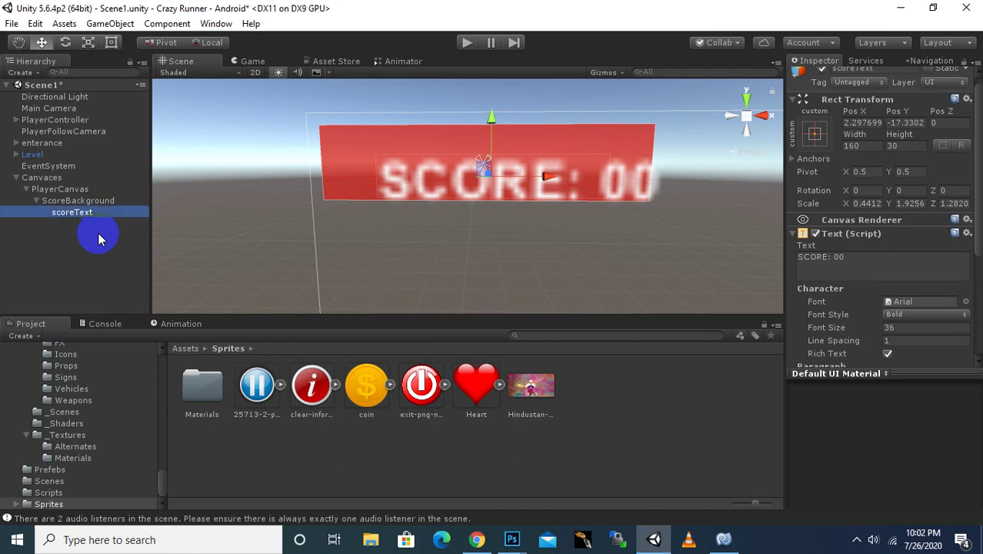
# Set scoreText's font size to 32 and place it at Pos X -7.5, Pos Y -0.8.
pyautogui.moveTo(491, 116); pyautogui.dragTo(492, 102)
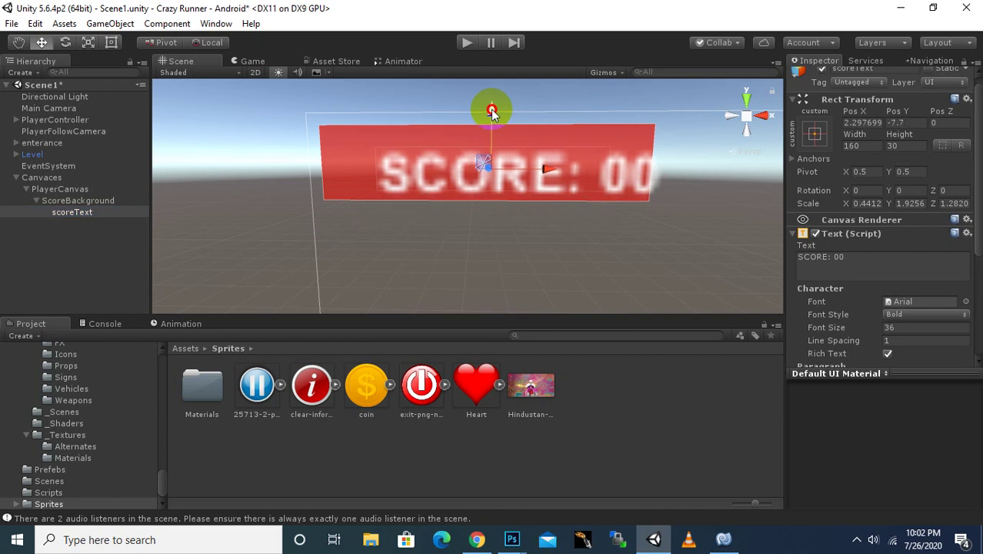
pyautogui.moveTo(545, 159); pyautogui.dragTo(514, 167)
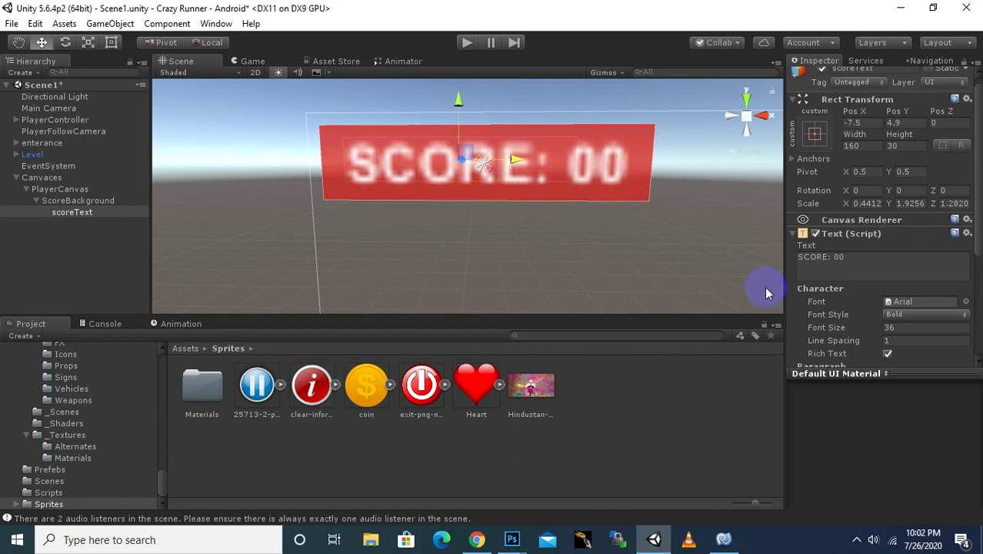
pyautogui.click(907, 331)
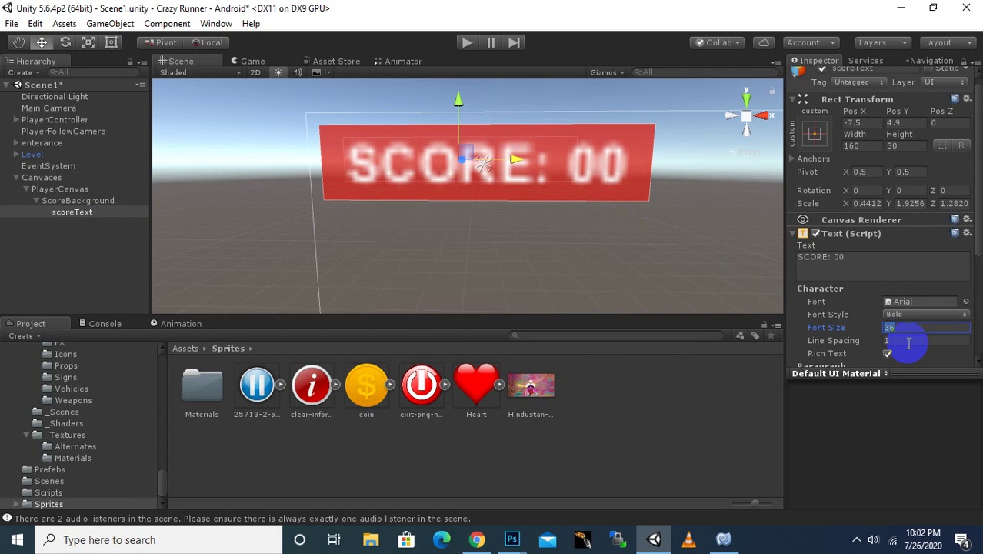
pyautogui.write('24')
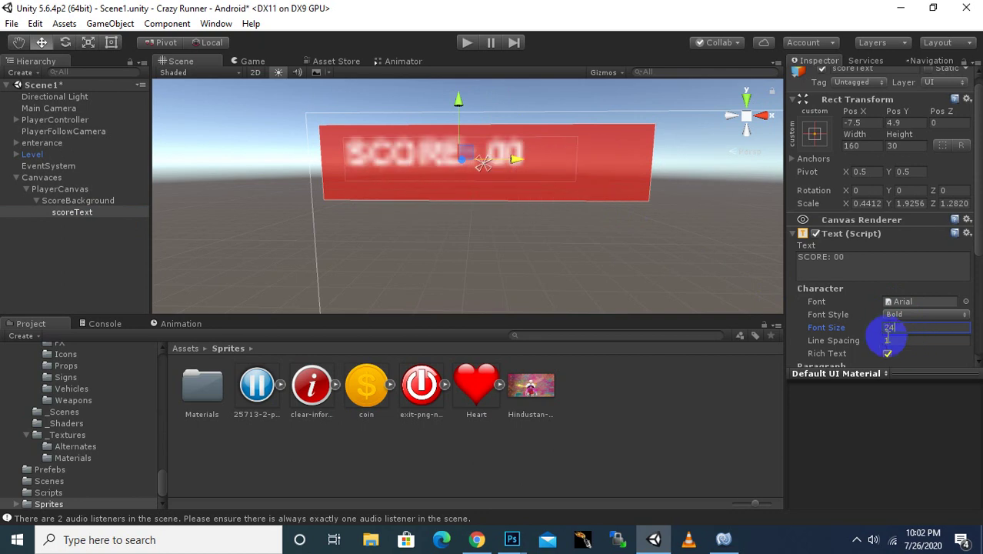
pyautogui.press('Return')
pyautogui.moveTo(867, 335); pyautogui.dragTo(869, 330)
pyautogui.write('32')
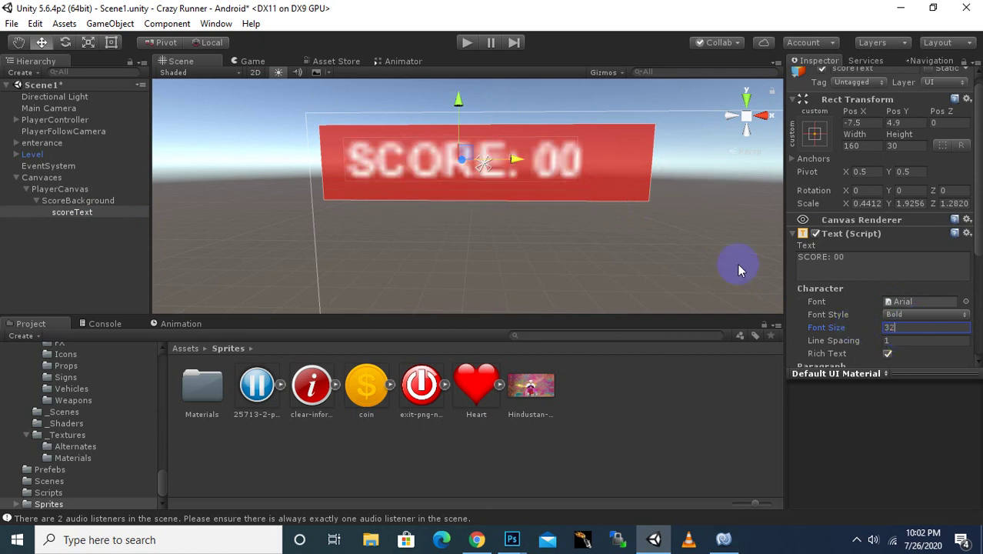
pyautogui.click(463, 146)
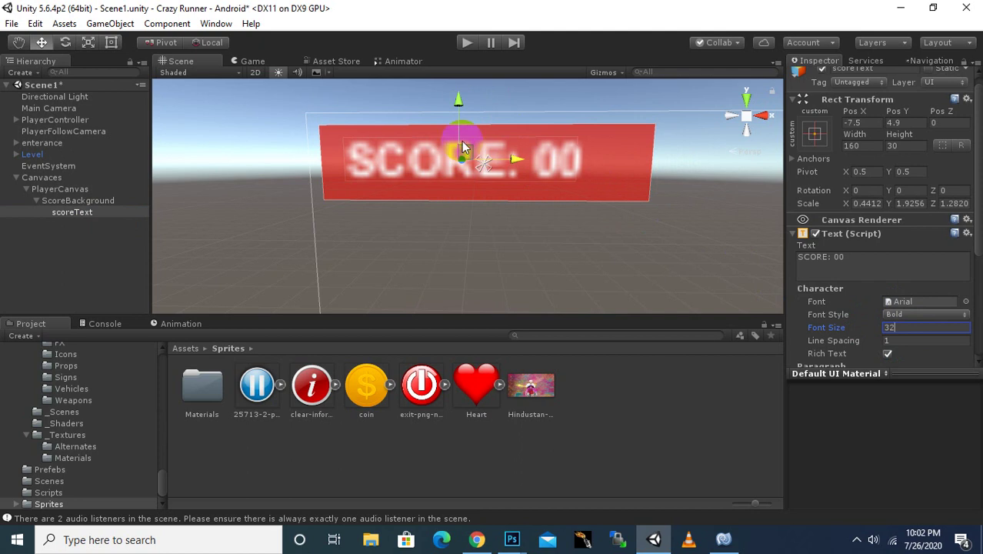
pyautogui.moveTo(458, 108); pyautogui.dragTo(460, 112)
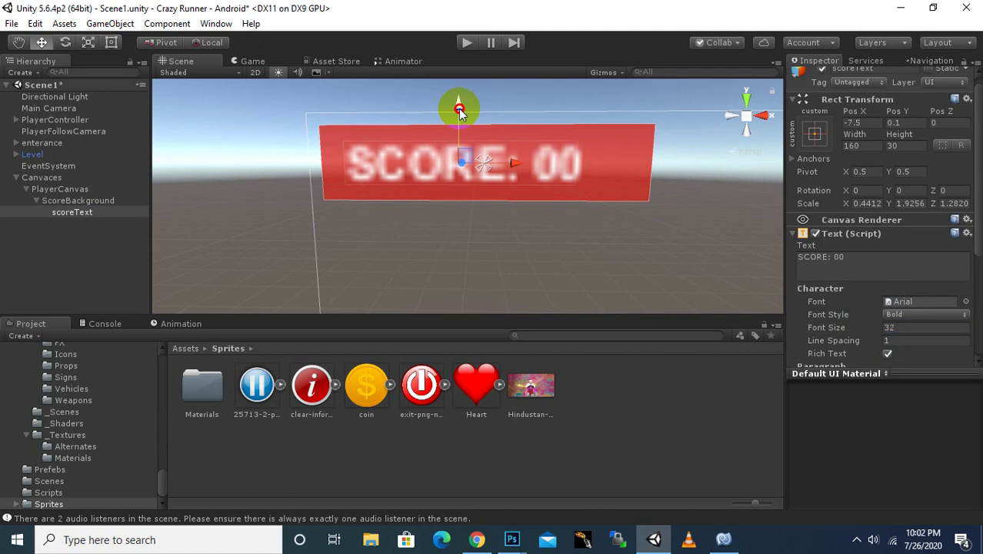
pyautogui.moveTo(459, 113); pyautogui.dragTo(547, 177)
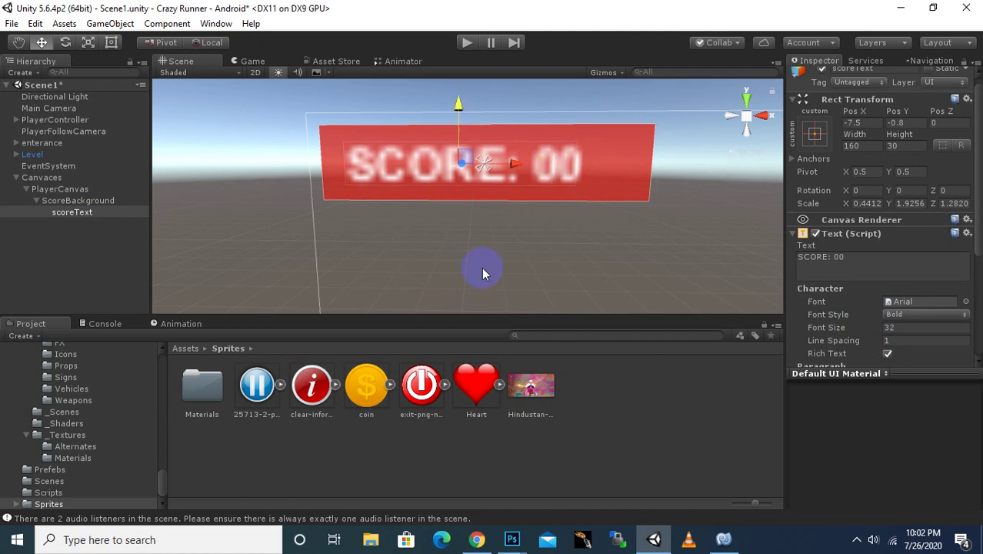
pyautogui.scroll(-3, 514, 247)
pyautogui.scroll(-3, 529, 231)
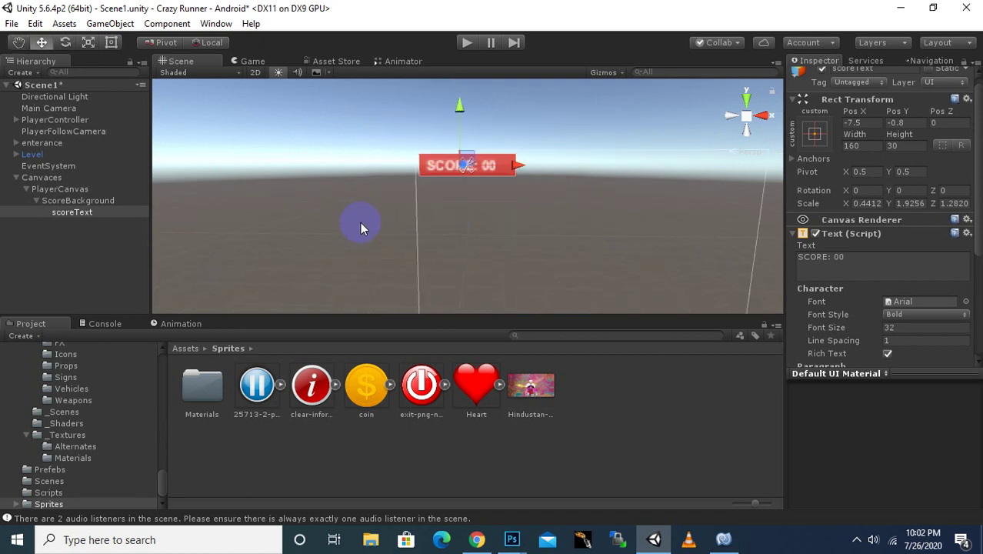
# Duplicate the ScoreBackground bar and move the copy below the original.
pyautogui.click(69, 202)
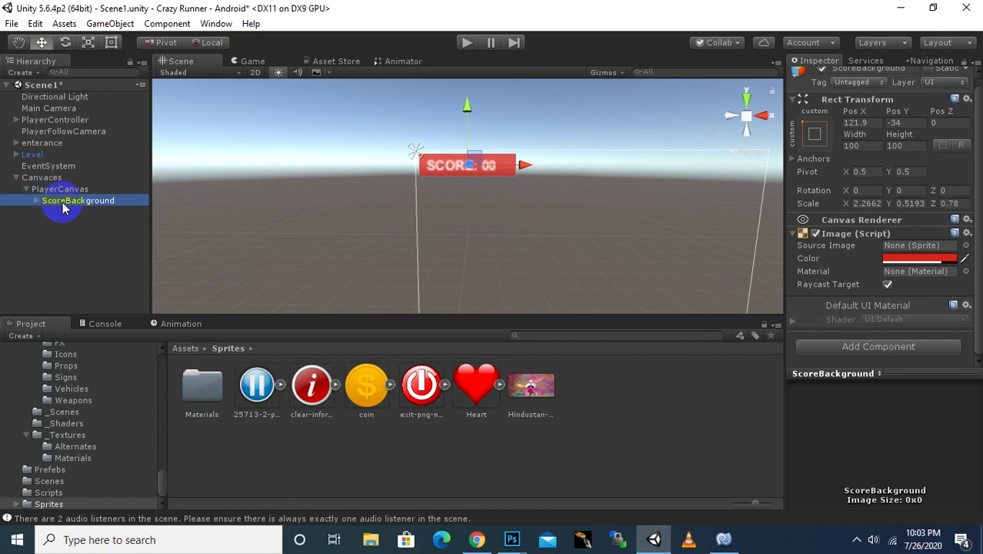
pyautogui.hotkey('ctrl', 'd')
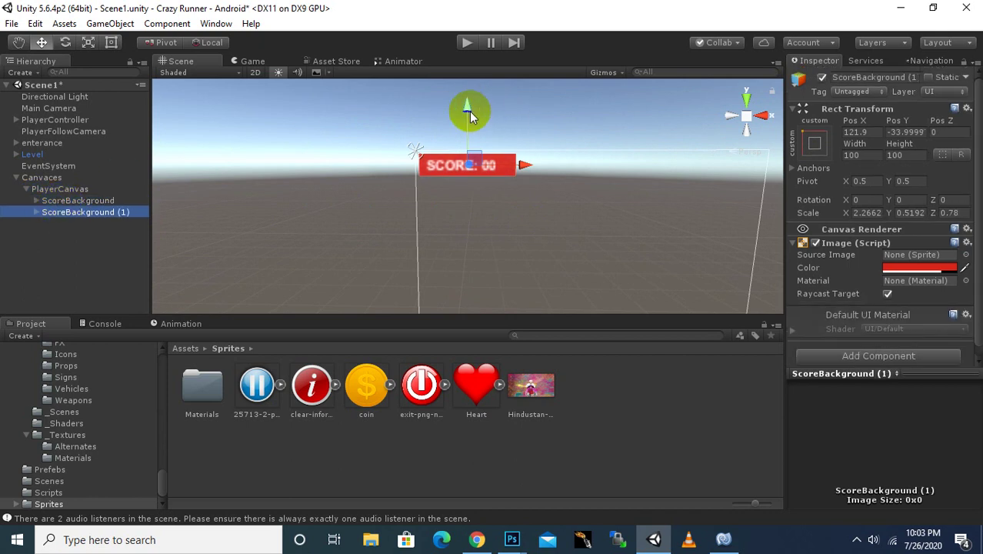
pyautogui.moveTo(469, 110); pyautogui.dragTo(467, 136)
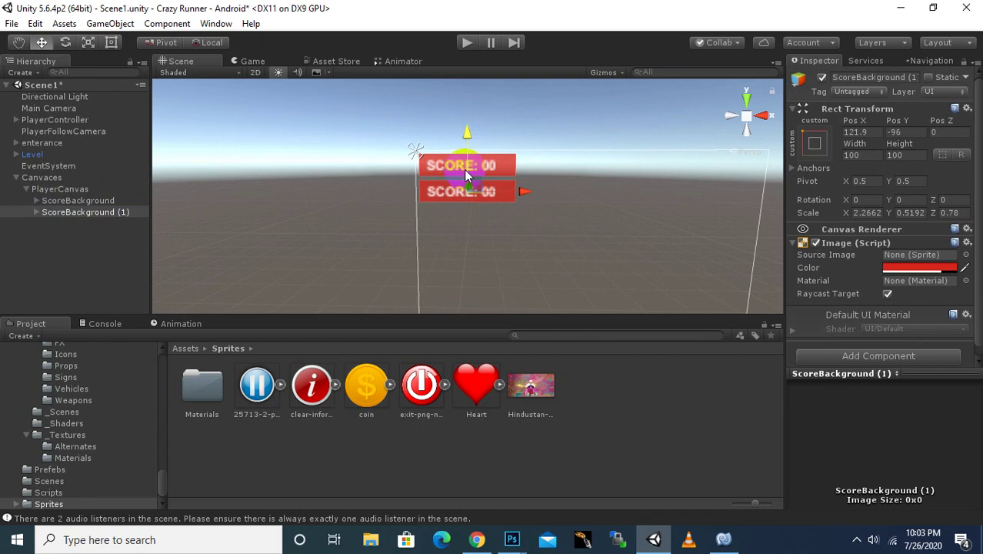
pyautogui.scroll(2, 465, 174)
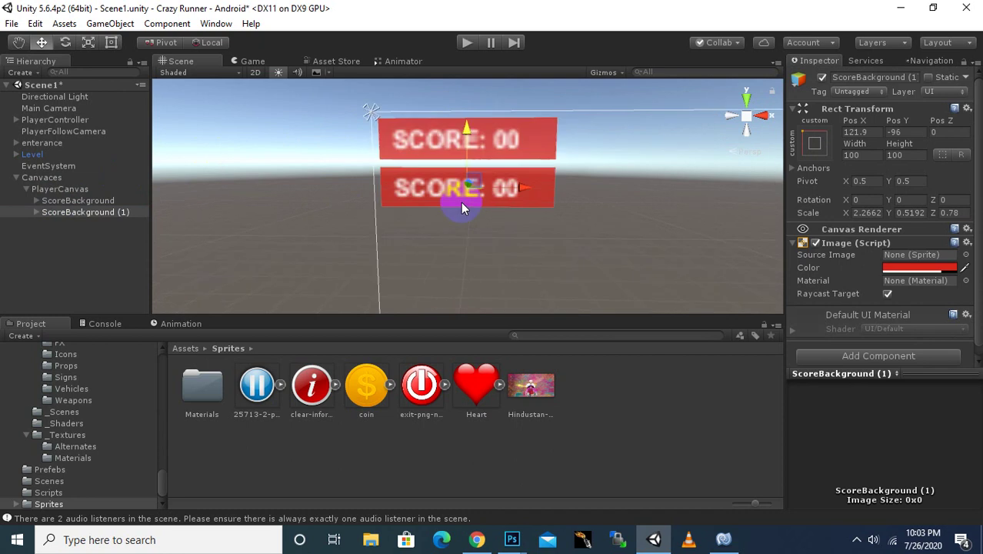
# Rename the duplicate bar DistanceBackground.
pyautogui.rightClick(87, 212)
pyautogui.click(118, 259)
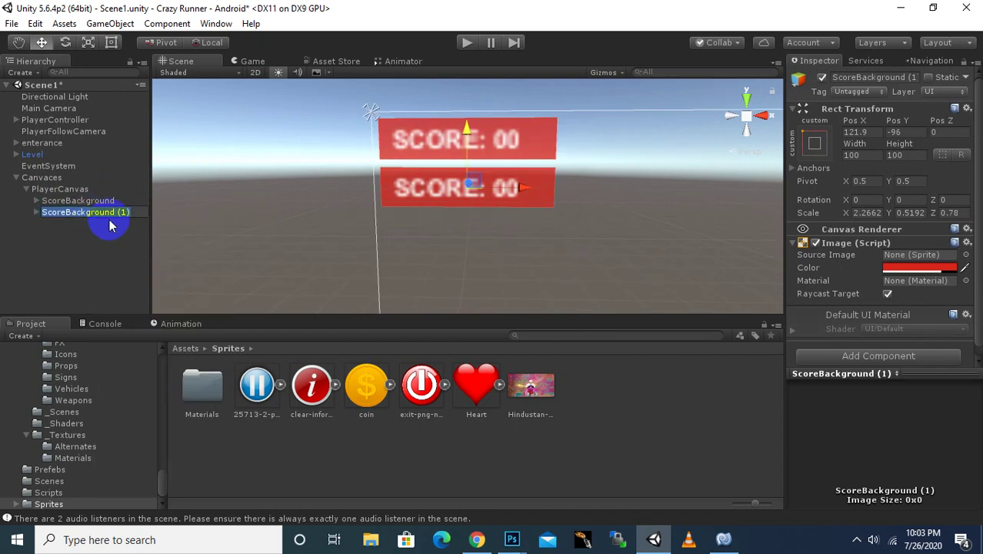
pyautogui.write('Ki')
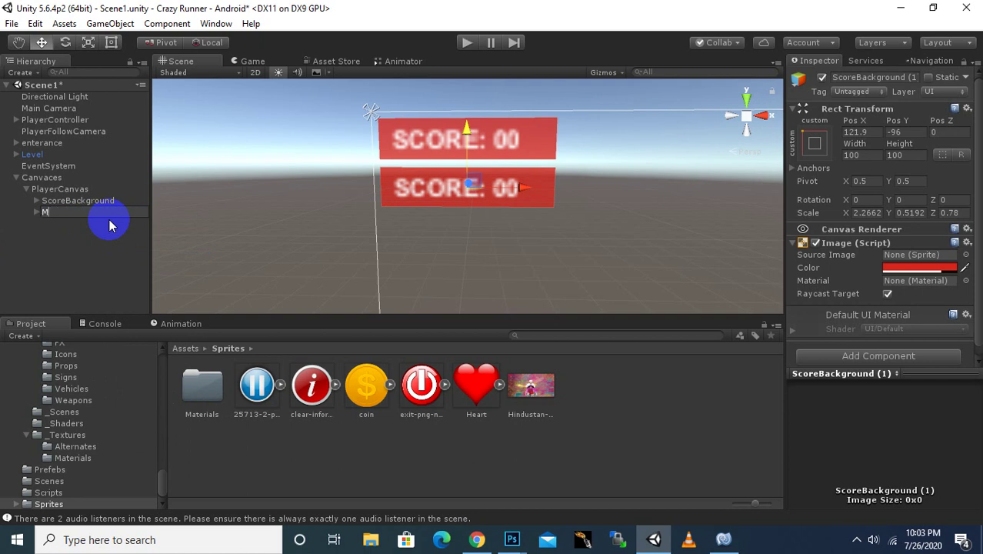
pyautogui.write('DistanceBackground')
pyautogui.press('Return')
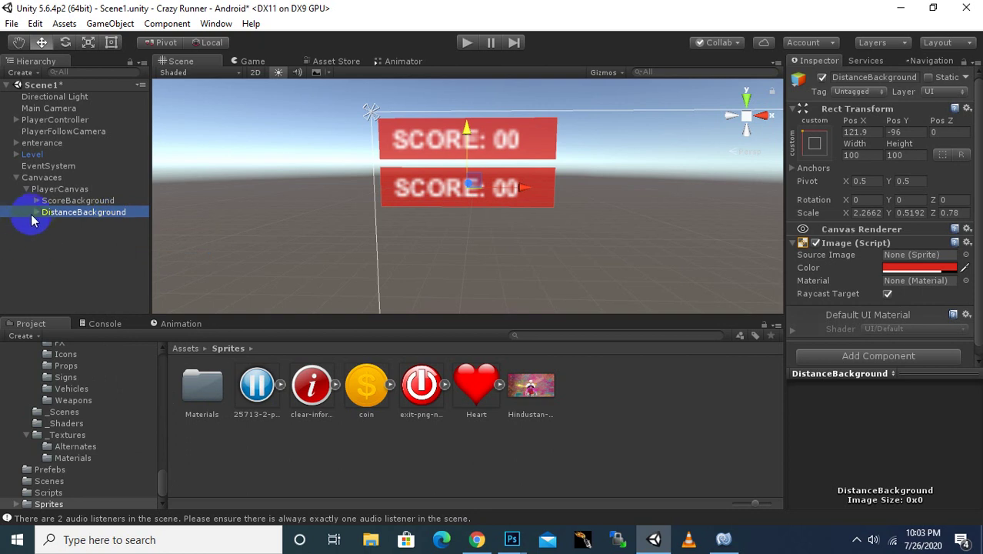
# Rename DistanceBackground's scoreText child to distanceText.
pyautogui.moveTo(6, 231); pyautogui.dragTo(73, 213)
pyautogui.click(67, 224)
pyautogui.rightClick(68, 223)
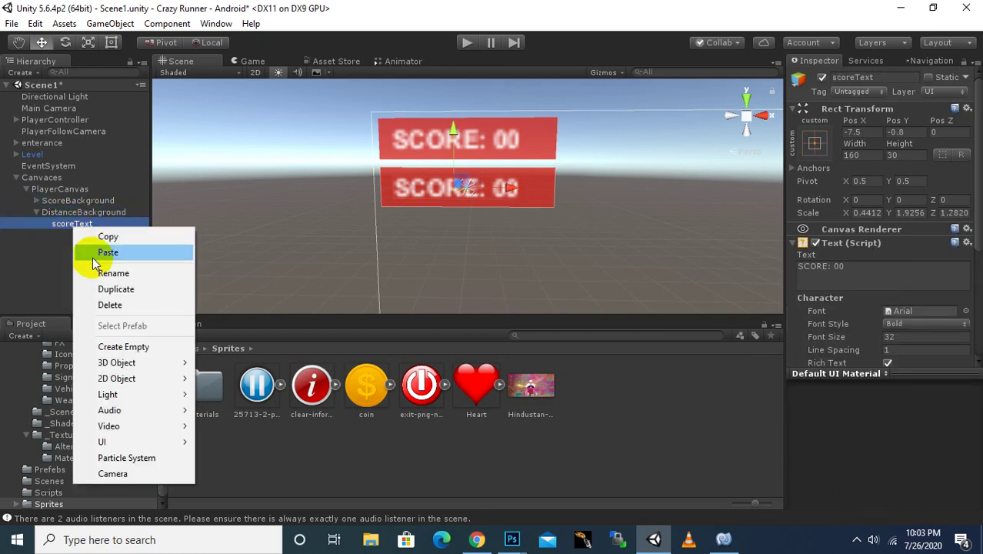
pyautogui.click(94, 271)
pyautogui.moveTo(75, 230); pyautogui.dragTo(9, 234)
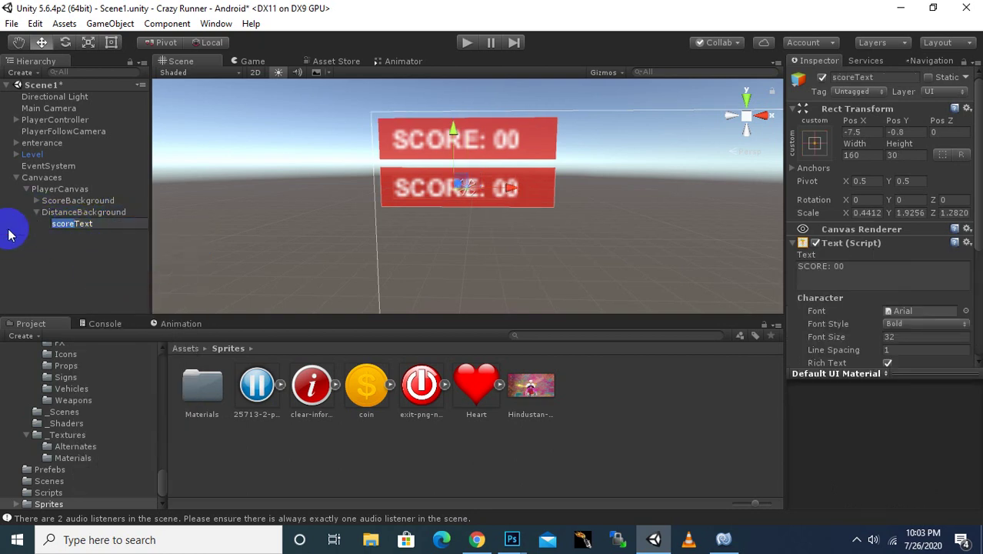
pyautogui.write('distan')
pyautogui.press('Return')
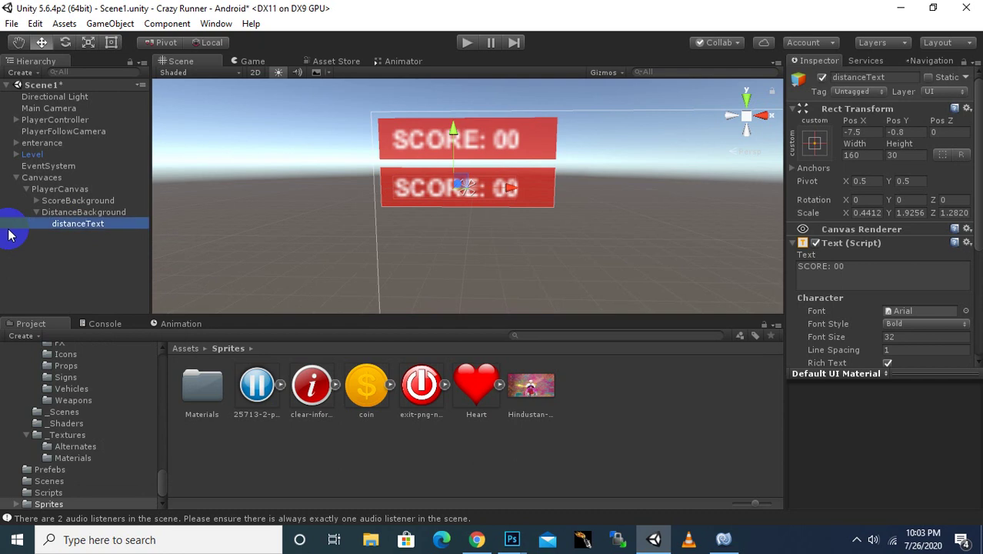
pyautogui.click(36, 212)
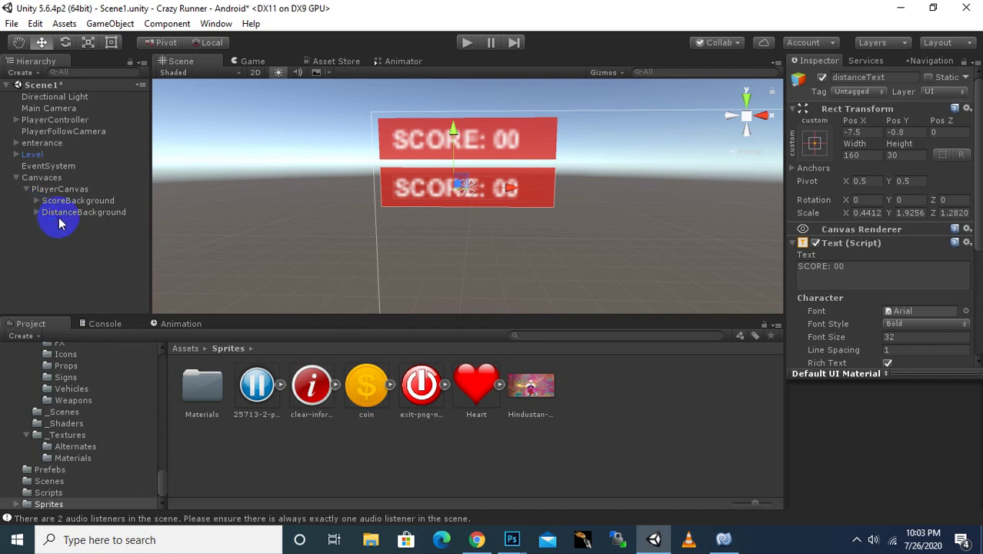
pyautogui.scroll(-2, 538, 208)
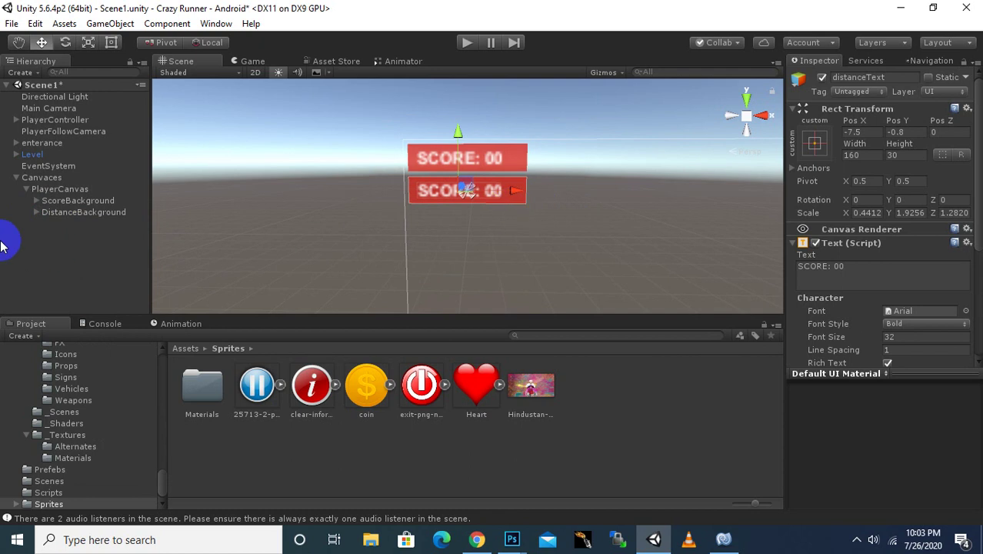
# Set DistanceBackground's Image color to purple 4800FF at alpha 200.
pyautogui.click(79, 214)
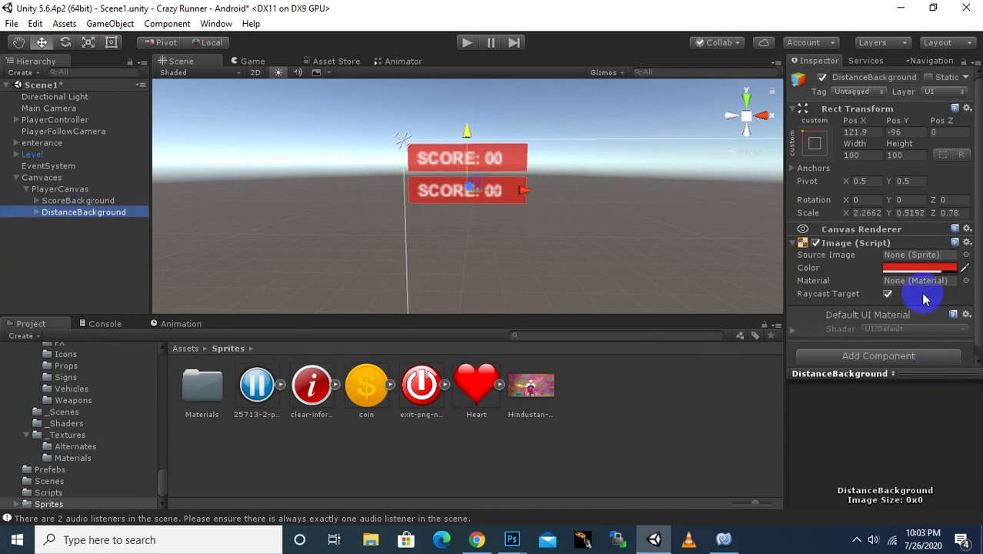
pyautogui.click(936, 274)
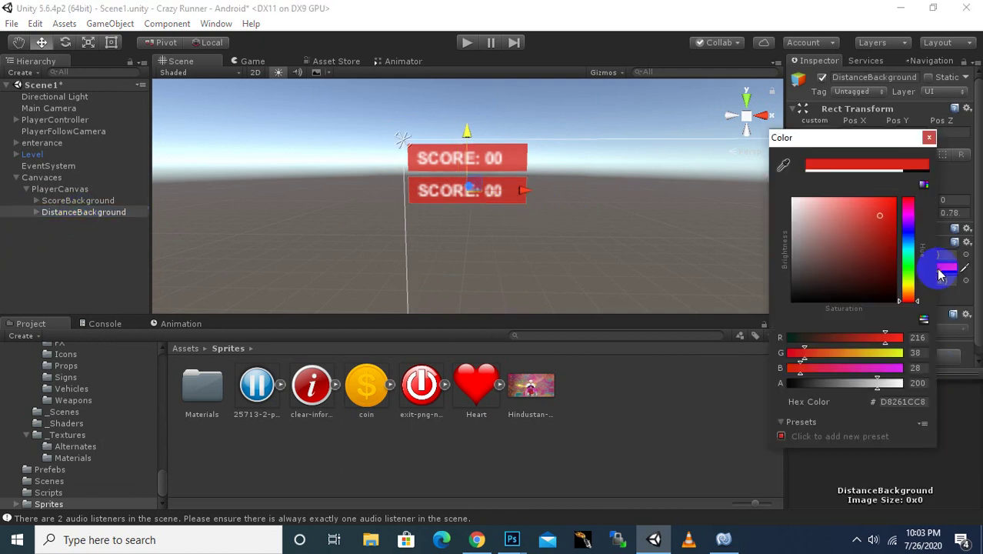
pyautogui.click(908, 228)
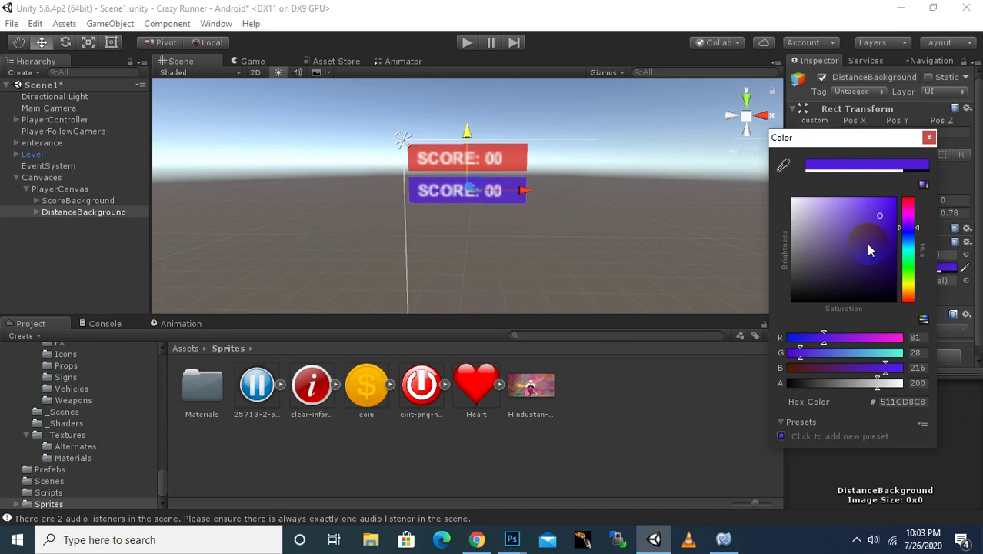
pyautogui.moveTo(889, 209); pyautogui.dragTo(907, 203)
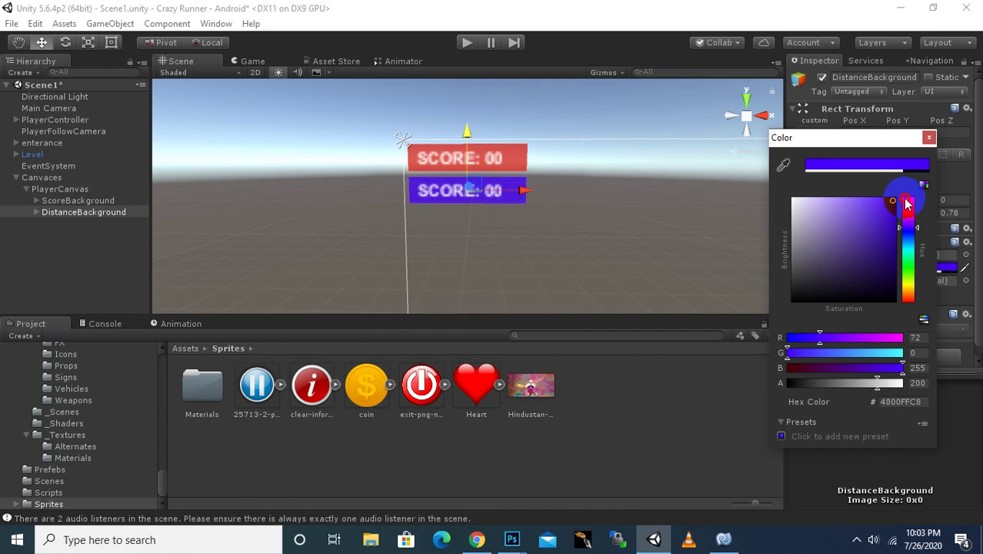
pyautogui.click(928, 137)
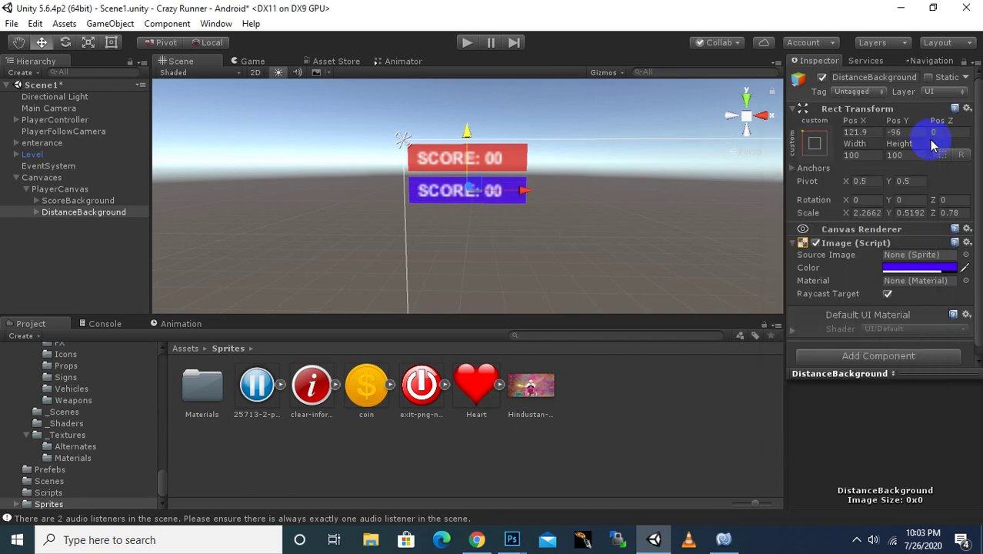
# Check that ScoreBackground's Image color is still red.
pyautogui.click(77, 200)
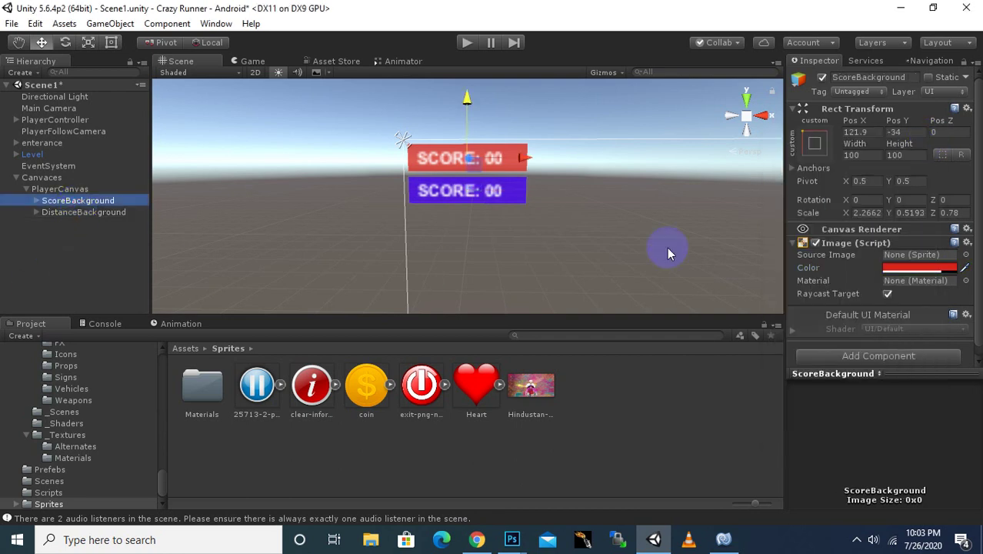
pyautogui.click(892, 261)
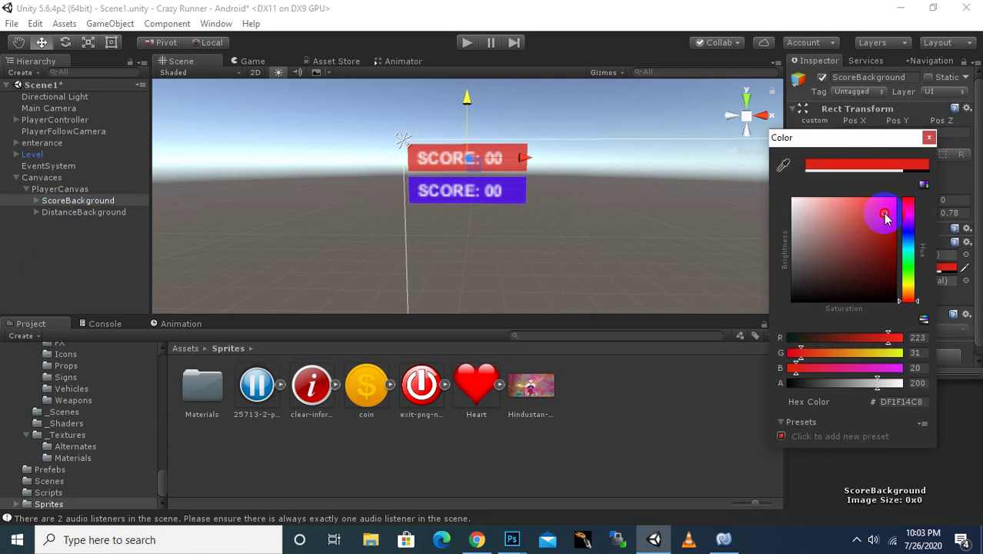
pyautogui.click(928, 137)
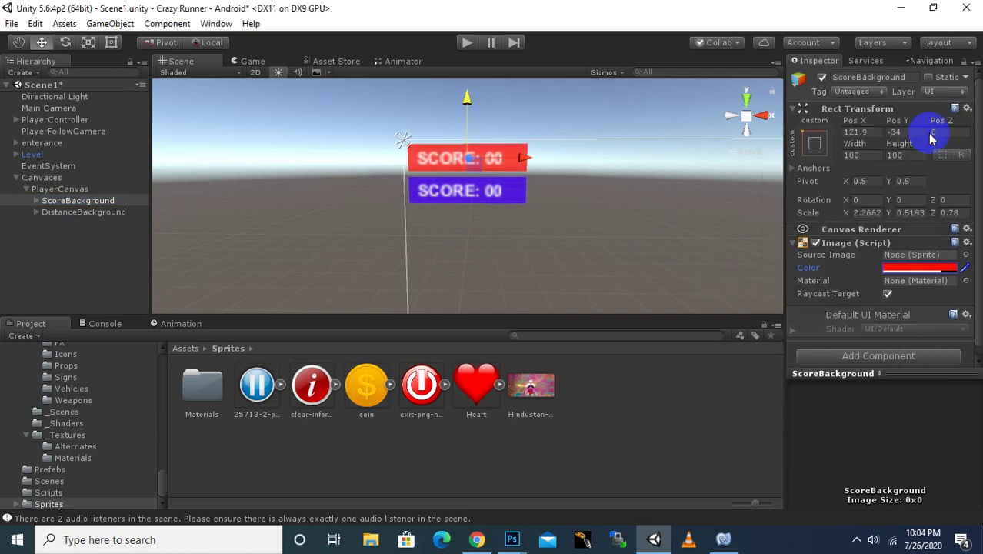
pyautogui.scroll(1, 532, 163)
pyautogui.scroll(3, 532, 163)
pyautogui.scroll(-1, 533, 165)
pyautogui.scroll(-1, 522, 204)
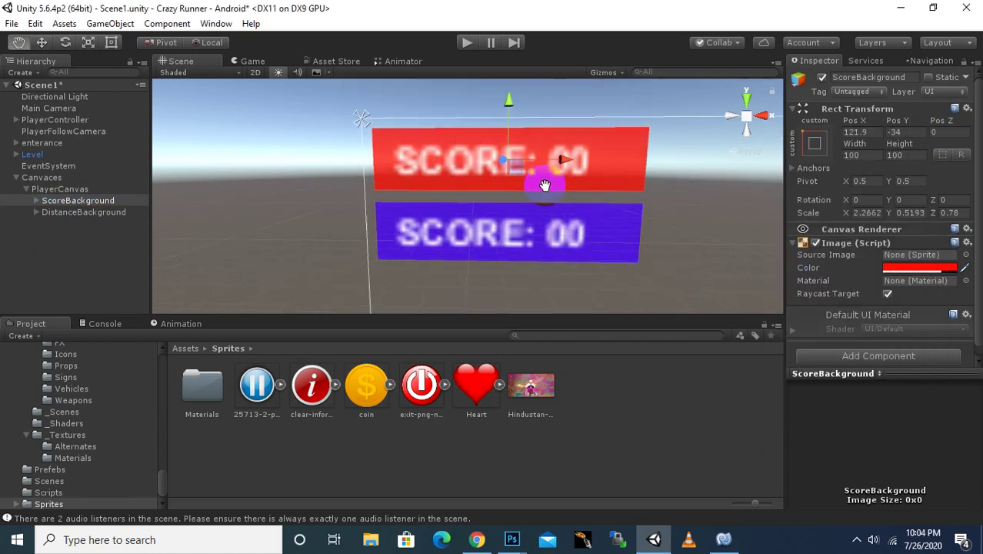
pyautogui.scroll(-1, 535, 175)
pyautogui.scroll(-2, 516, 206)
pyautogui.scroll(-1, 512, 212)
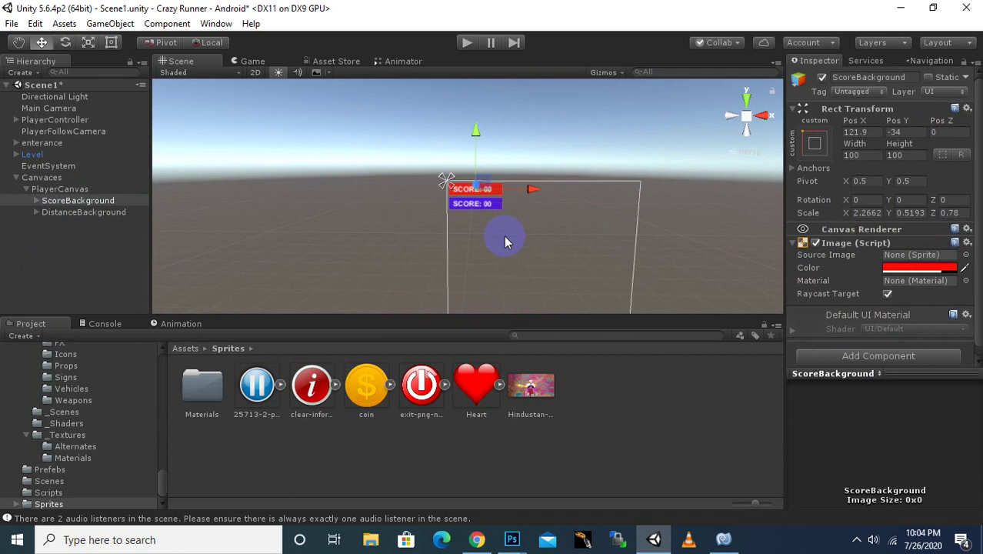
pyautogui.scroll(1, 503, 236)
# Change distanceText's label to DISTANCE in bold, size 32.
pyautogui.click(36, 213)
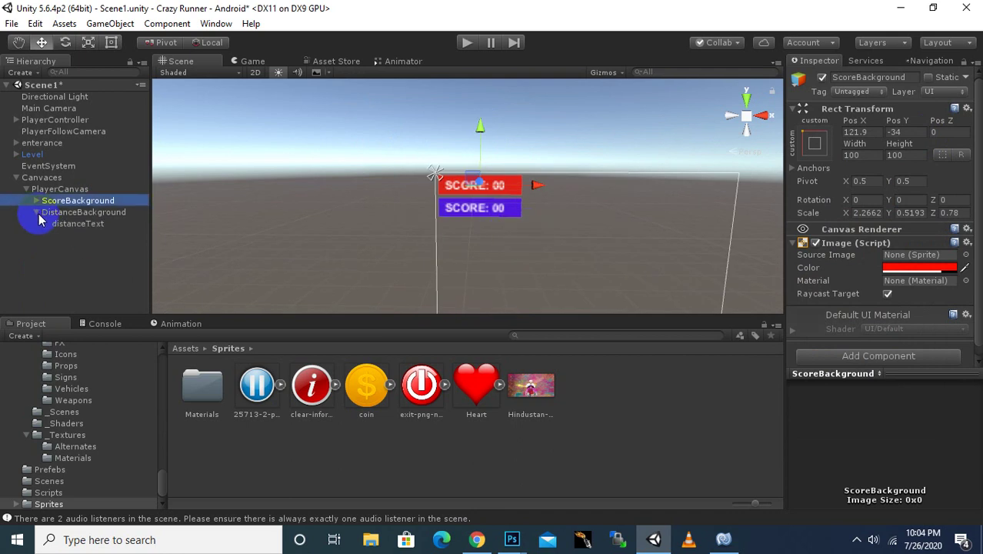
pyautogui.click(68, 224)
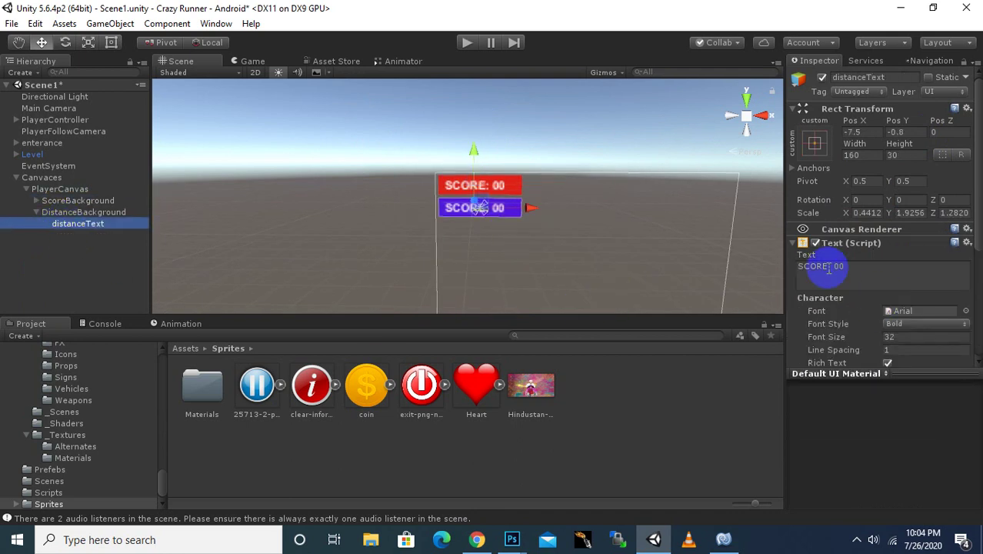
pyautogui.moveTo(844, 266); pyautogui.dragTo(794, 267)
pyautogui.click(824, 271)
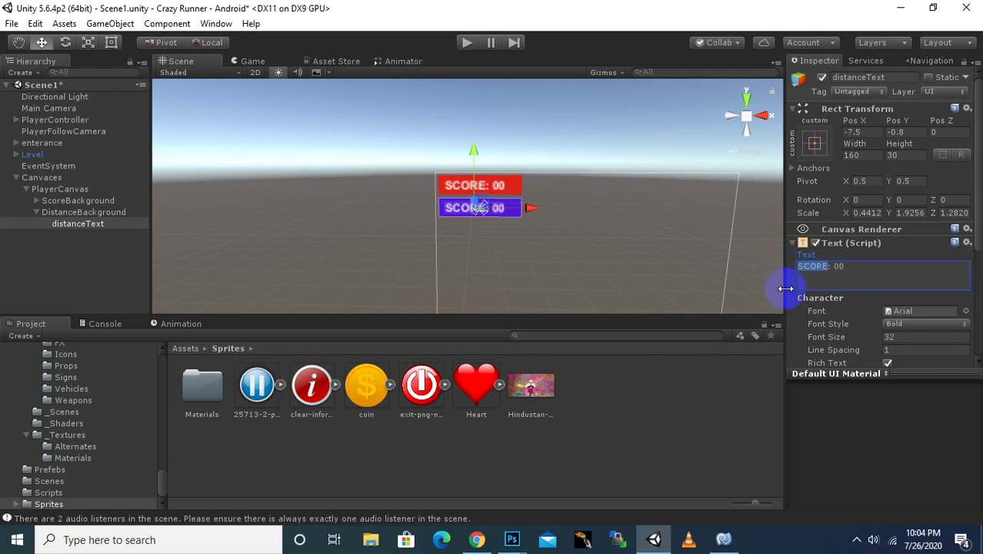
pyautogui.write('DISTAN')
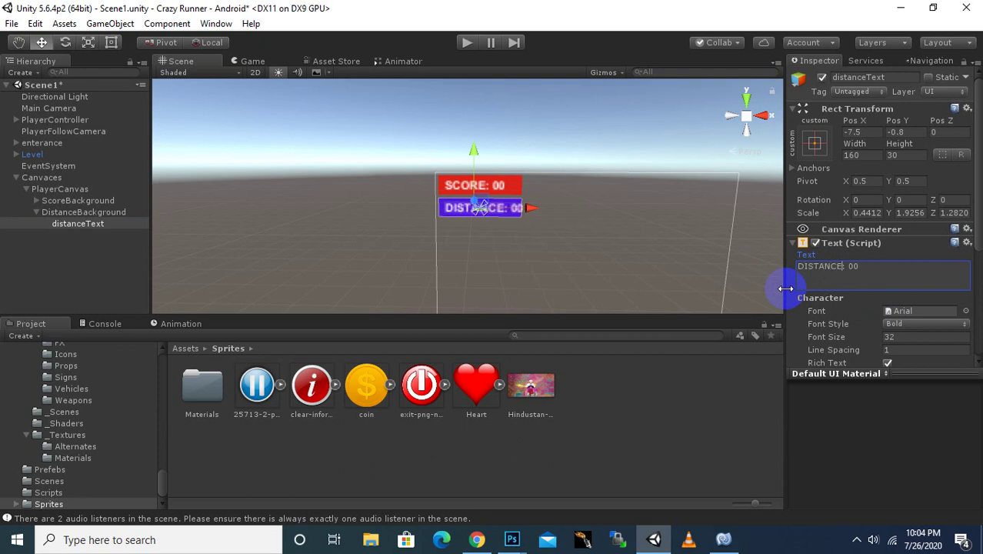
pyautogui.click(876, 266)
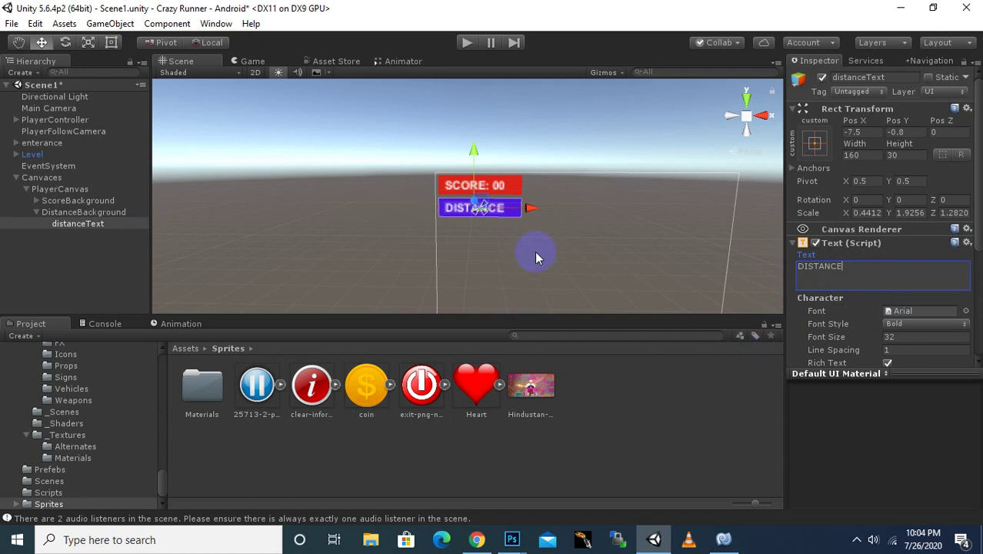
pyautogui.scroll(1, 534, 252)
pyautogui.scroll(2, 526, 248)
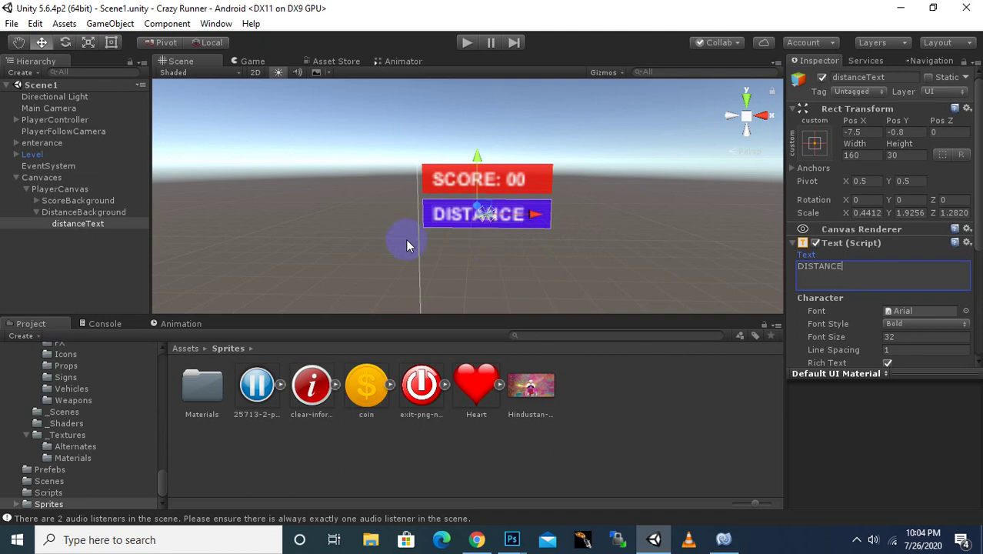
pyautogui.scroll(-2, 313, 231)
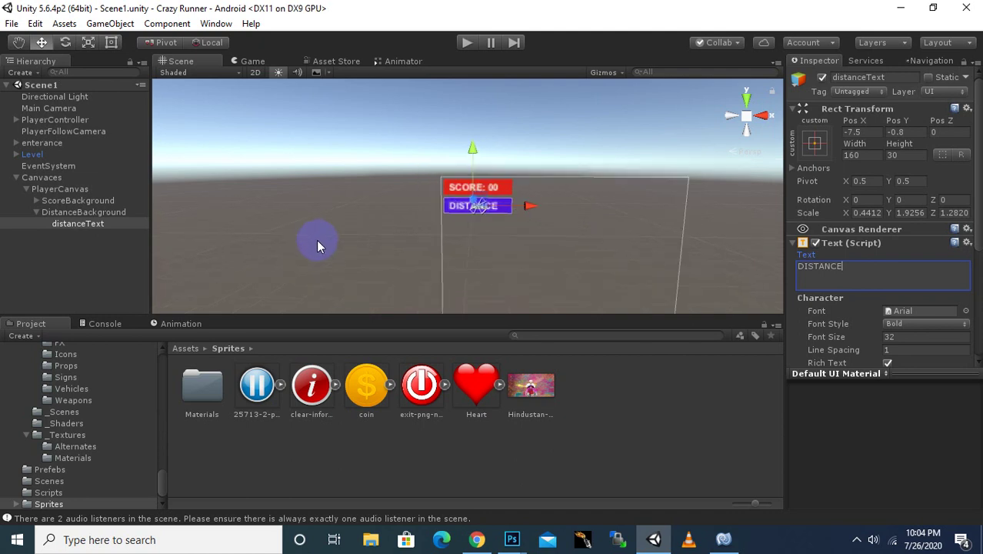
# Frame the canvas squarely, collapse DistanceBackground and select ScoreBackground.
pyautogui.keyDown('alt'); pyautogui.moveTo(340, 235); pyautogui.dragTo(274, 242); pyautogui.keyUp('alt')
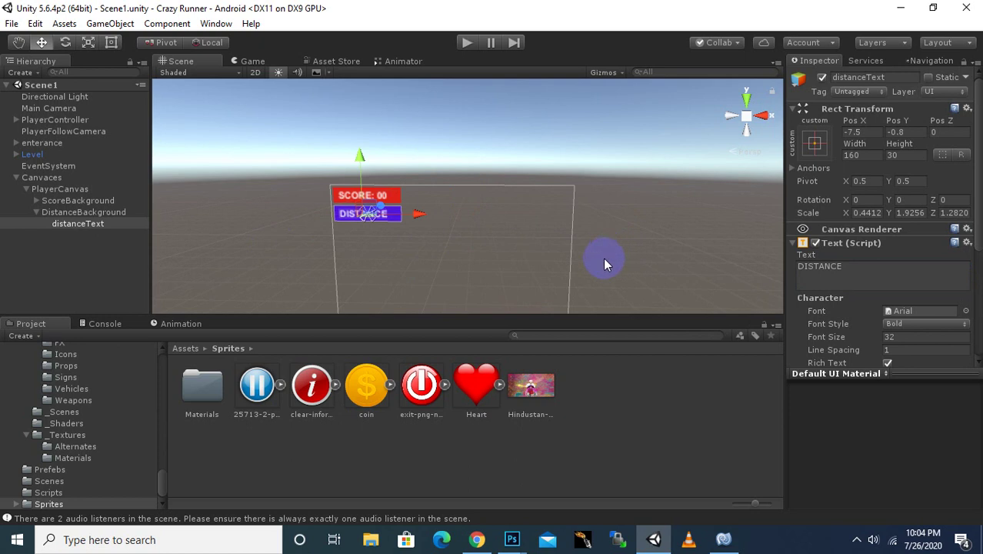
pyautogui.moveTo(624, 284); pyautogui.dragTo(632, 263, button='middle')
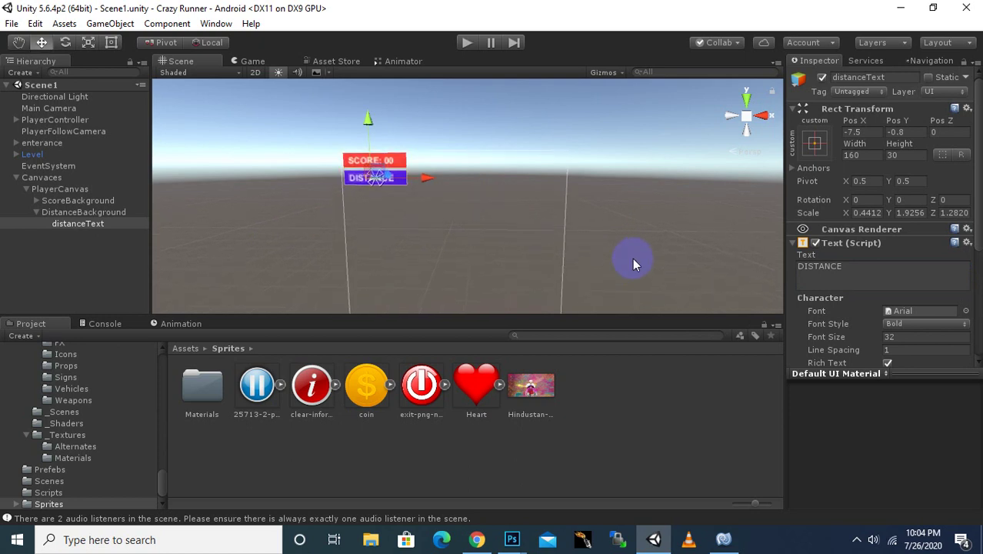
pyautogui.scroll(1, 542, 123)
pyautogui.scroll(2, 600, 144)
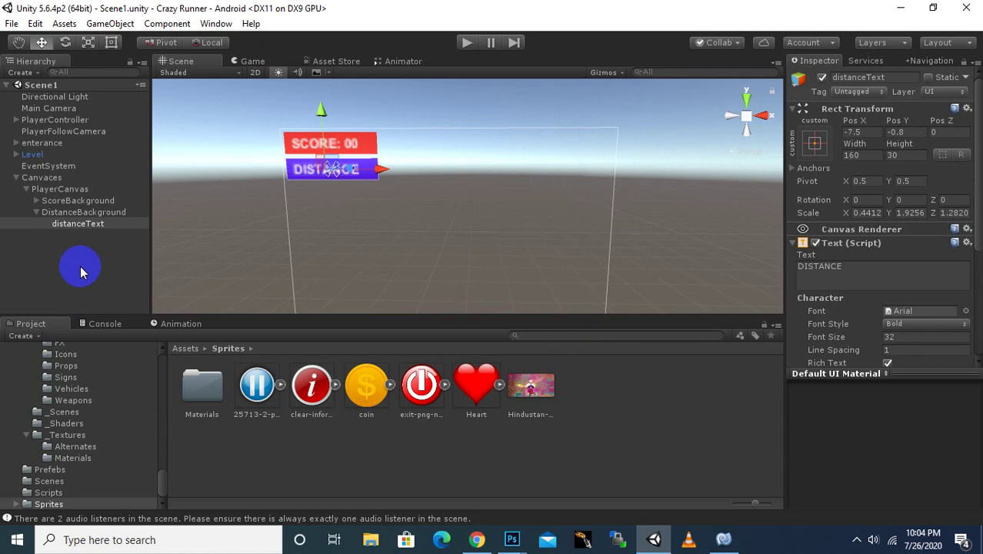
pyautogui.click(37, 213)
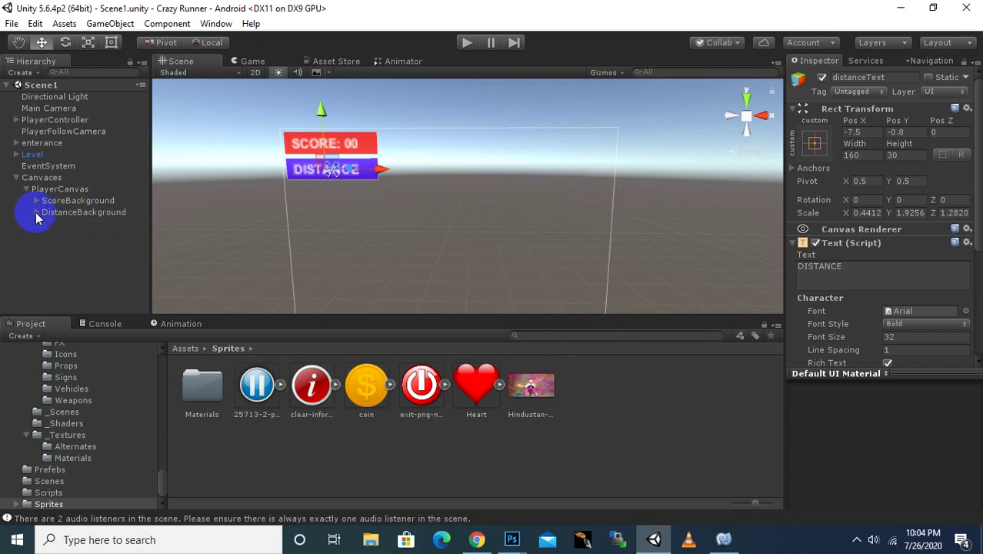
pyautogui.click(77, 201)
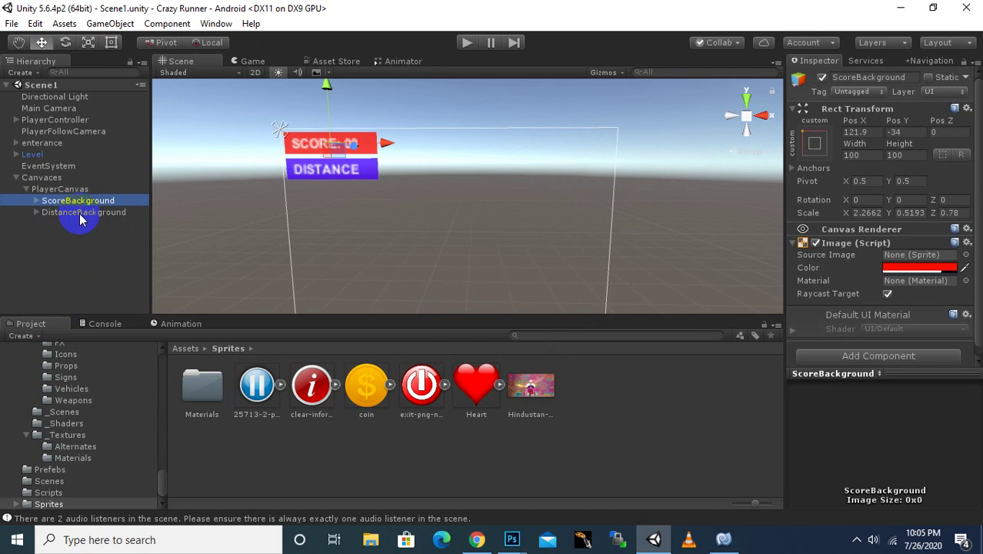
# Move both SCORE and DISTANCE bars right and anchor them to the top-right preset.
pyautogui.keyDown('ctrl'); pyautogui.click(81, 213); pyautogui.keyUp('ctrl')
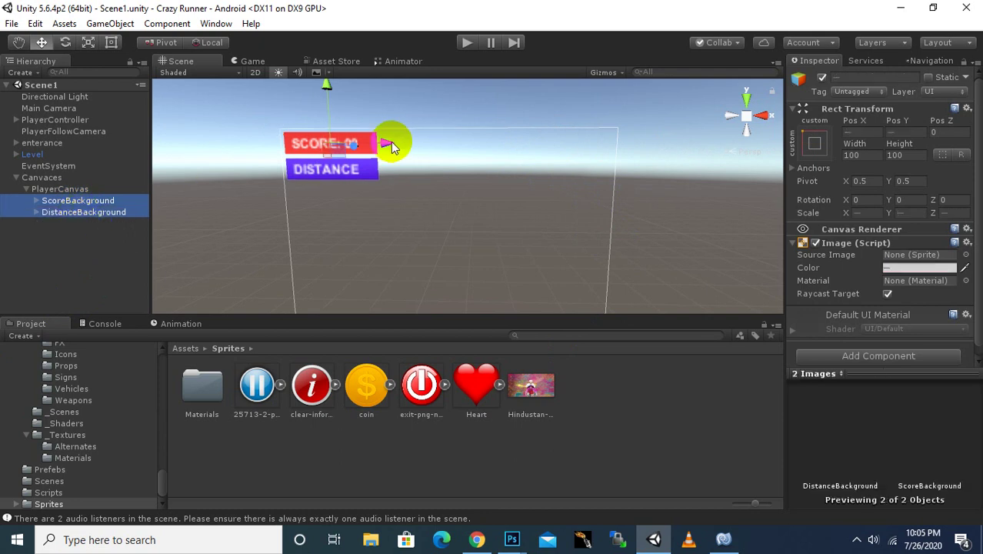
pyautogui.moveTo(390, 144); pyautogui.dragTo(615, 156)
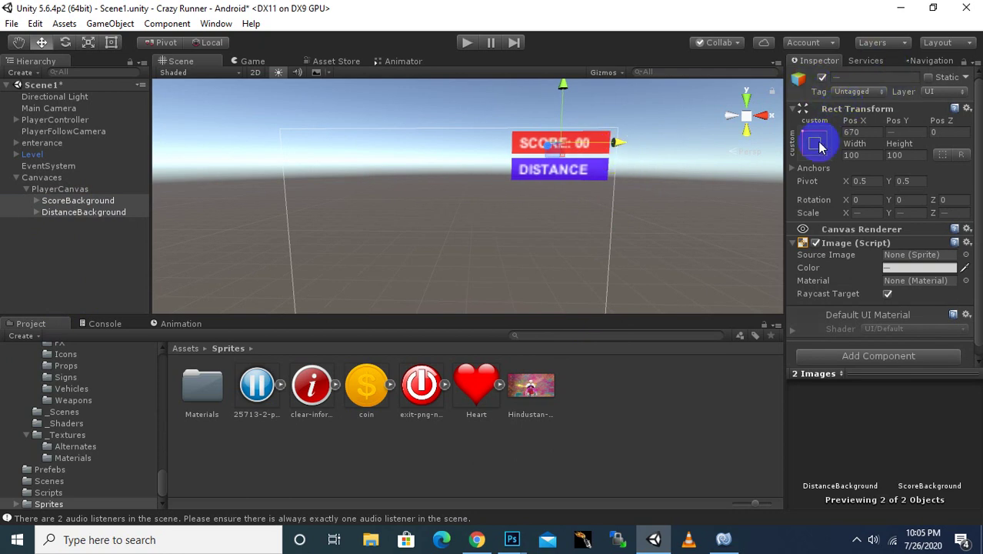
pyautogui.click(816, 144)
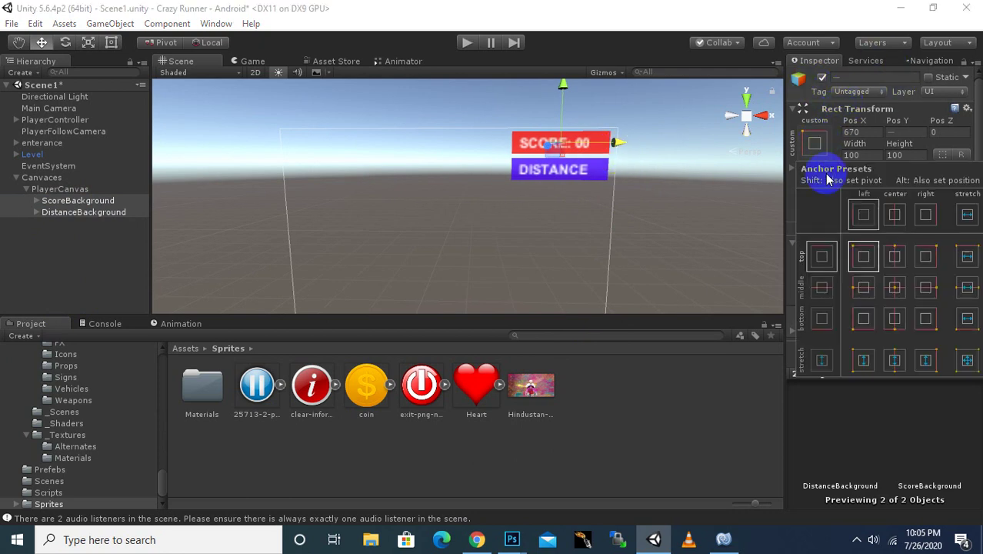
pyautogui.click(928, 261)
# Nudge the two bars into the canvas's top-right corner.
pyautogui.click(450, 242)
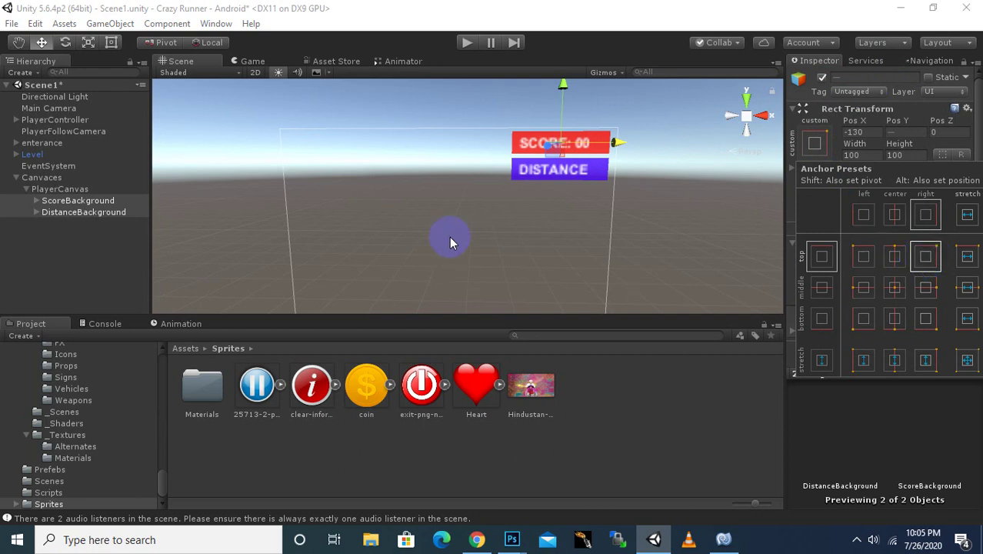
pyautogui.scroll(3, 636, 164)
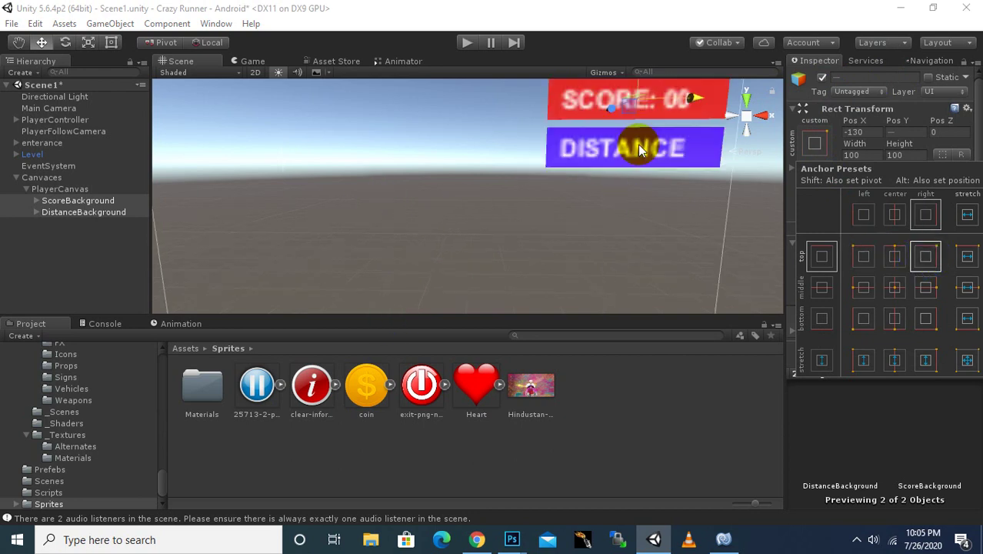
pyautogui.moveTo(558, 219); pyautogui.dragTo(548, 181, button='middle')
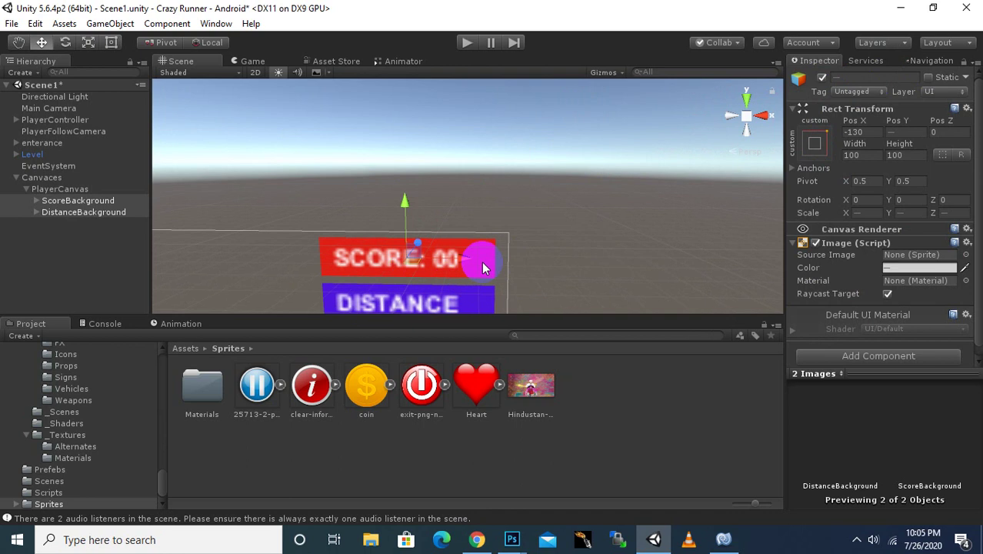
pyautogui.moveTo(498, 146); pyautogui.dragTo(504, 146)
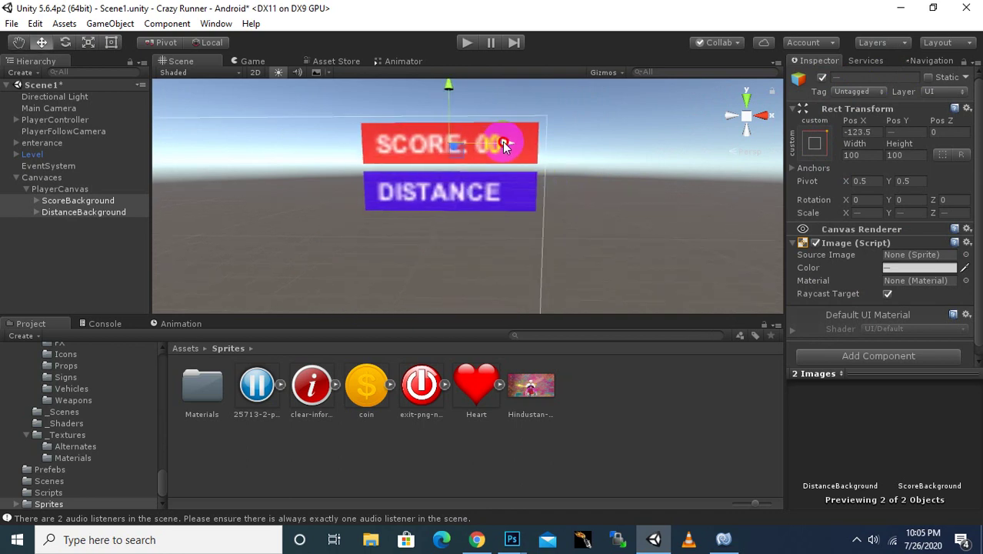
pyautogui.scroll(-2, 622, 205)
pyautogui.moveTo(550, 225); pyautogui.dragTo(633, 219, button='middle')
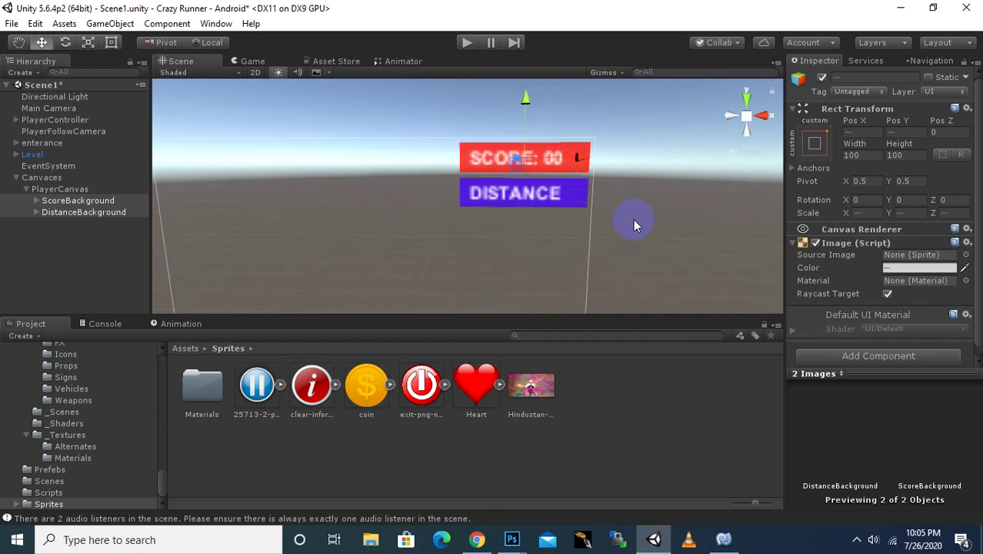
pyautogui.scroll(-2, 633, 223)
pyautogui.moveTo(607, 250); pyautogui.dragTo(636, 250, button='middle')
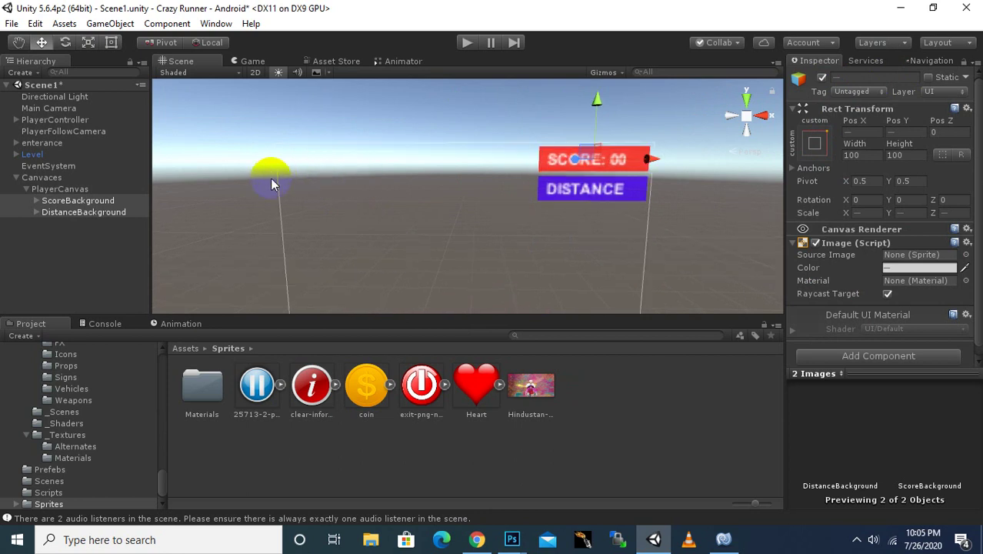
# Duplicate ScoreBackground and move the copy left to Pos X -673, Pos Y -34.
pyautogui.click(78, 203)
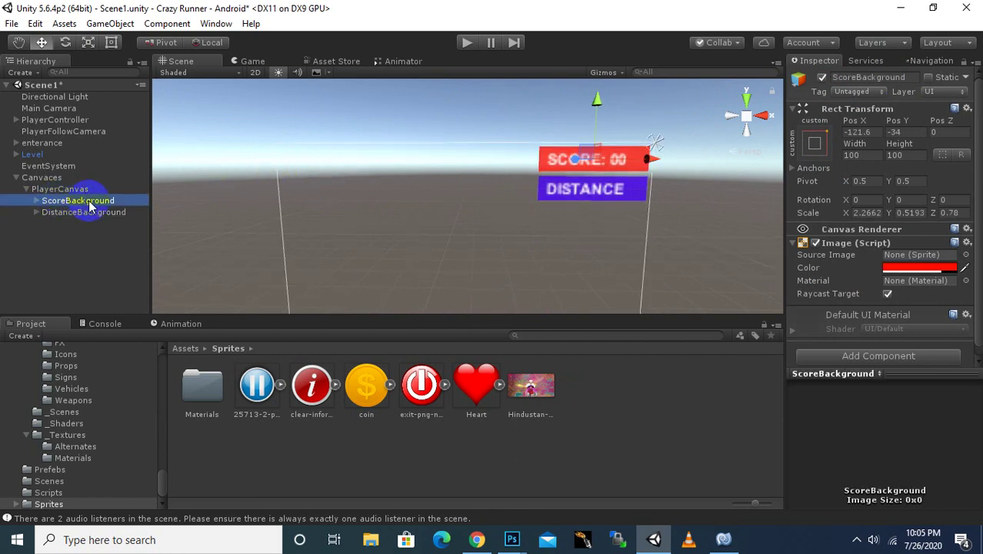
pyautogui.hotkey('ctrl', 'd')
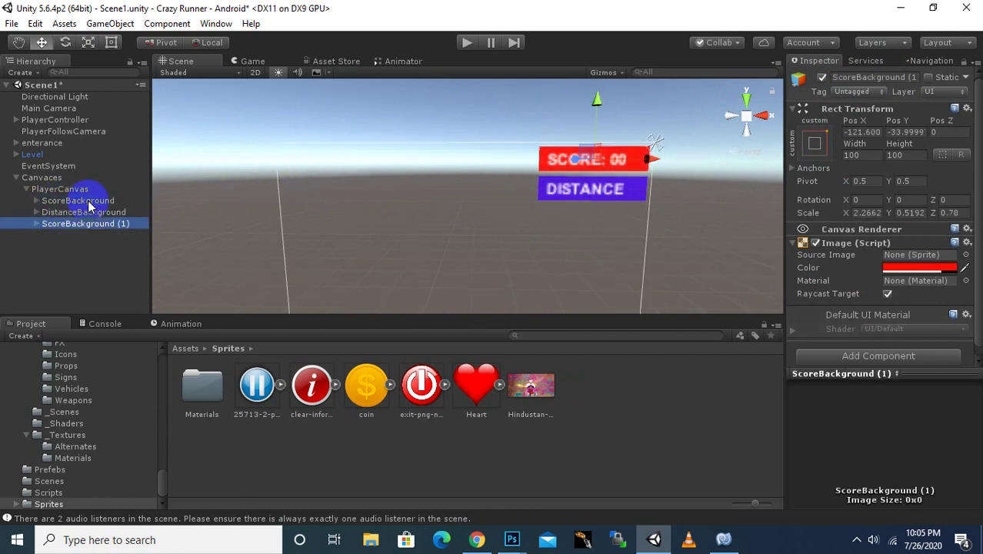
pyautogui.moveTo(651, 159); pyautogui.dragTo(385, 176)
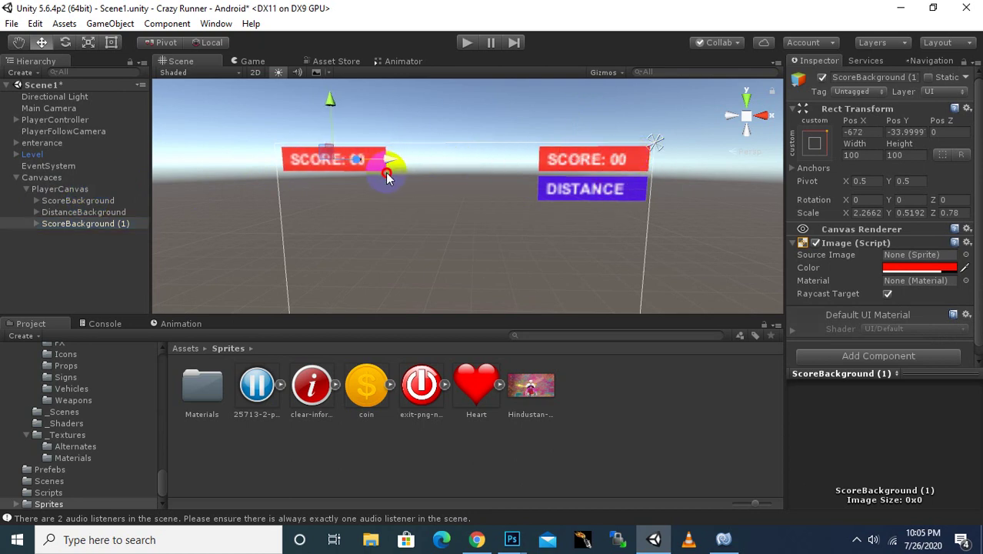
pyautogui.moveTo(386, 176); pyautogui.dragTo(387, 177)
pyautogui.scroll(-6, 406, 201)
pyautogui.moveTo(466, 209)
pyautogui.mouseDown(button='middle')
pyautogui.moveTo(566, 123)
pyautogui.moveTo(561, 165)
pyautogui.mouseUp(button='middle')
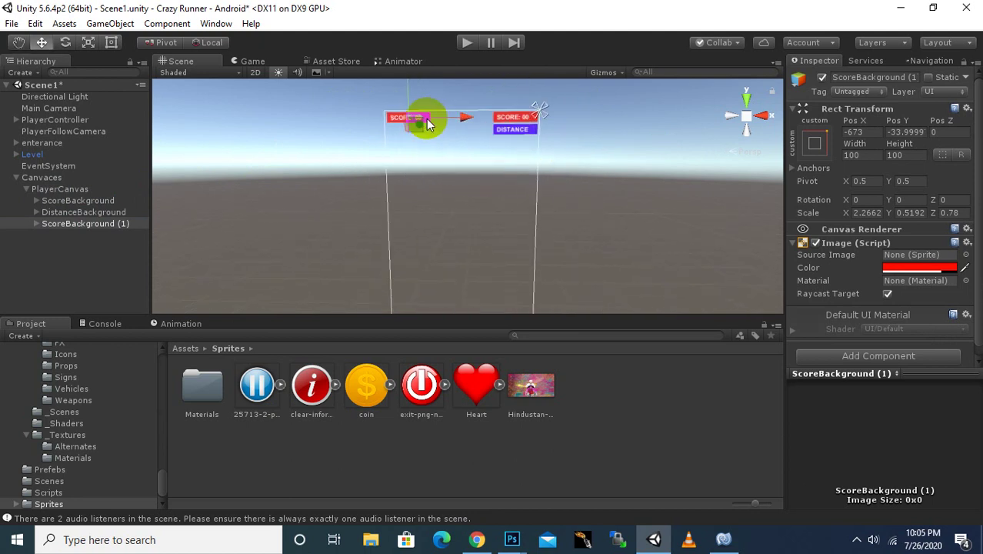
pyautogui.moveTo(429, 119); pyautogui.dragTo(433, 151, button='middle')
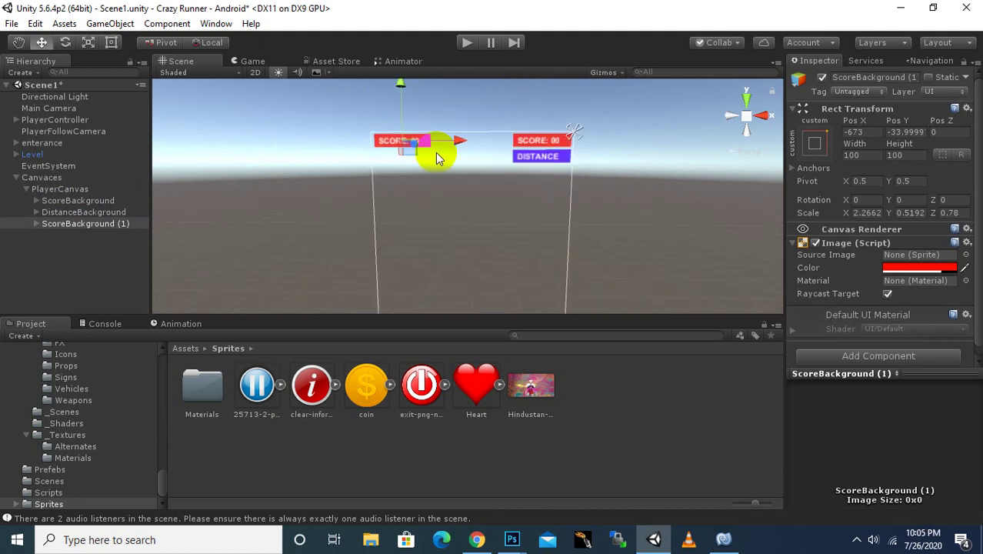
pyautogui.scroll(2, 435, 153)
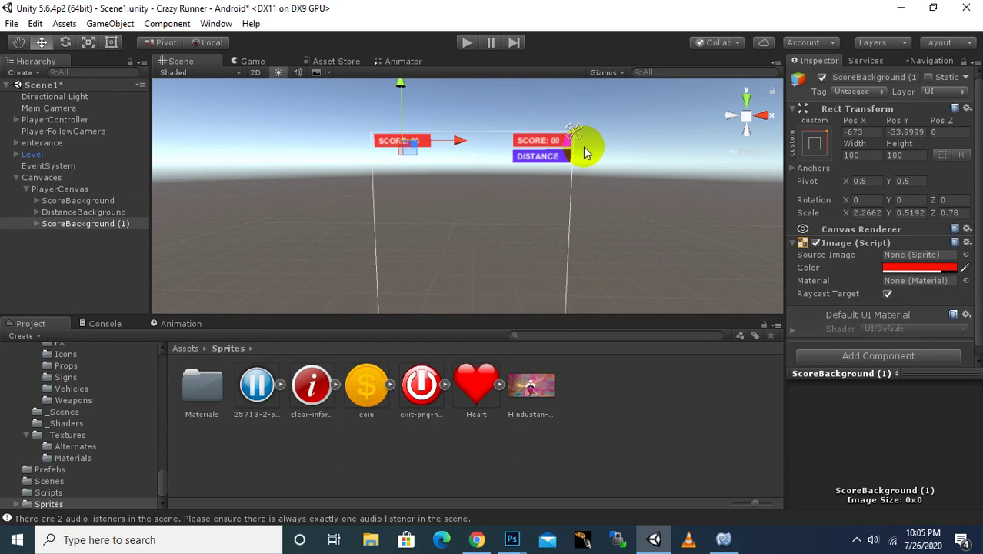
pyautogui.scroll(2, 389, 145)
pyautogui.moveTo(390, 137); pyautogui.dragTo(380, 183, button='middle')
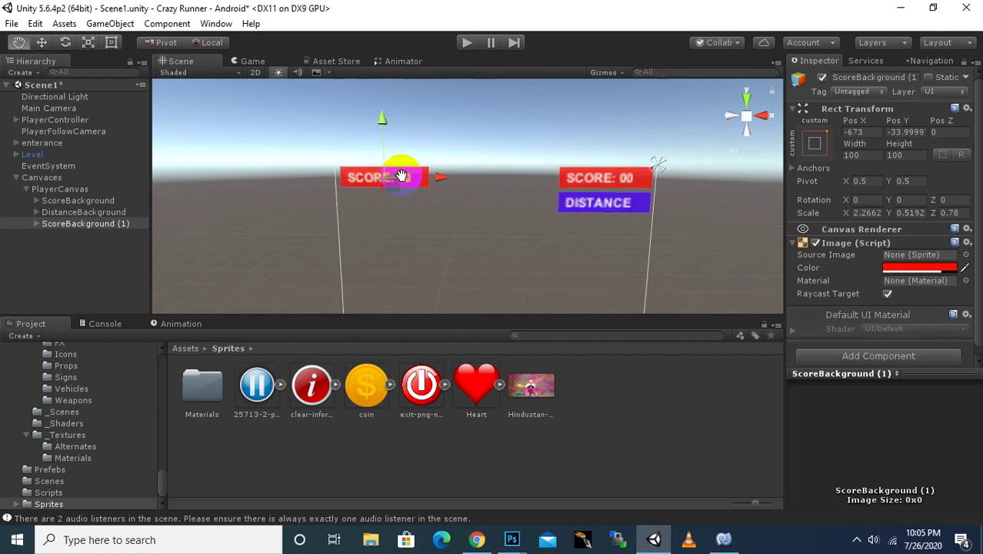
pyautogui.scroll(2, 378, 186)
pyautogui.scroll(2, 379, 187)
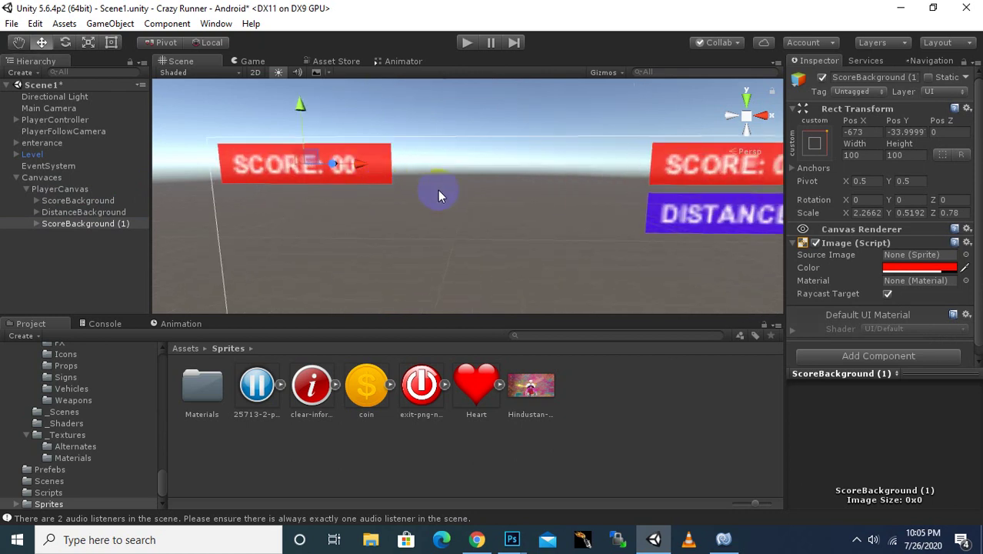
# Make the copied bar's color semi-transparent black.
pyautogui.click(919, 267)
pyautogui.moveTo(884, 273); pyautogui.dragTo(748, 319)
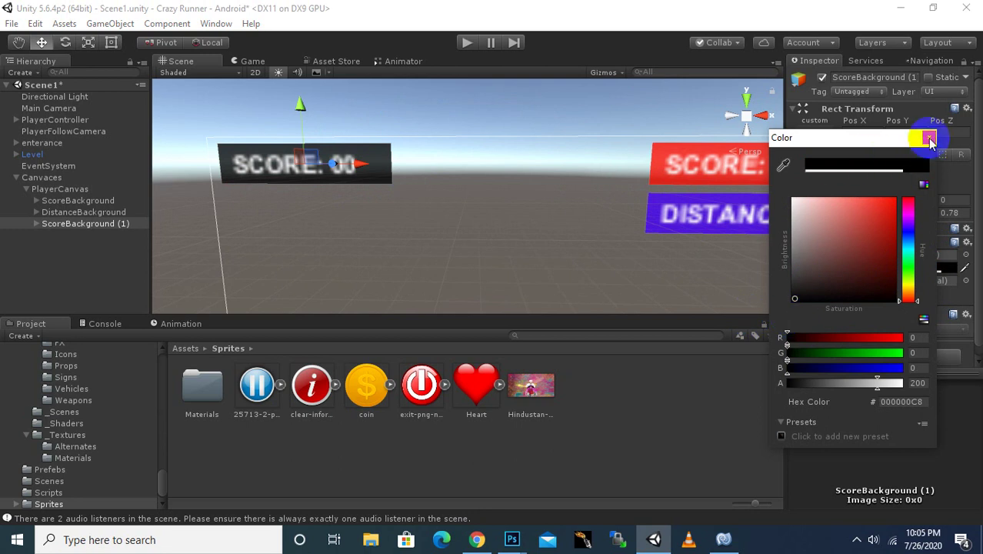
pyautogui.click(928, 139)
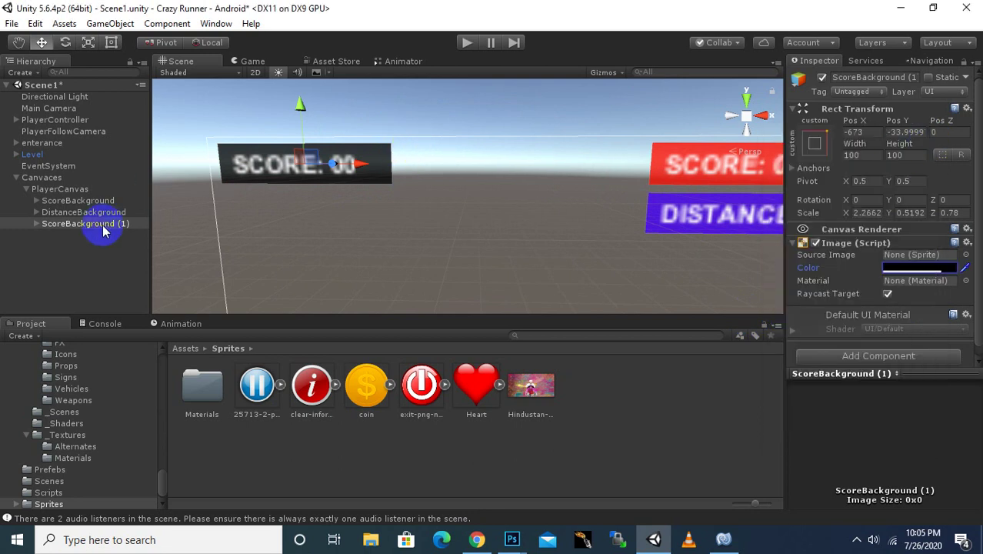
# Change the copy's text to ':00' and shift it right within the bar.
pyautogui.click(36, 223)
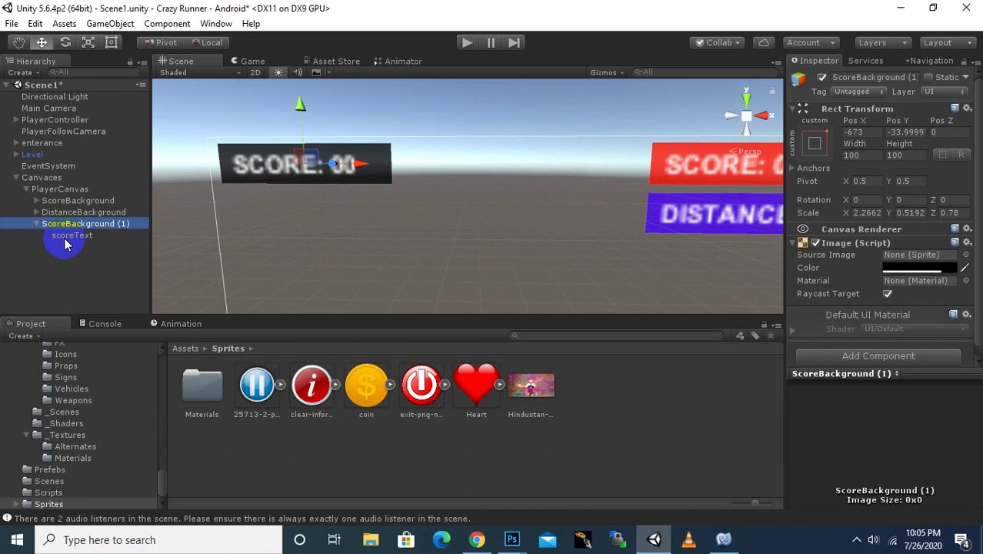
pyautogui.click(66, 237)
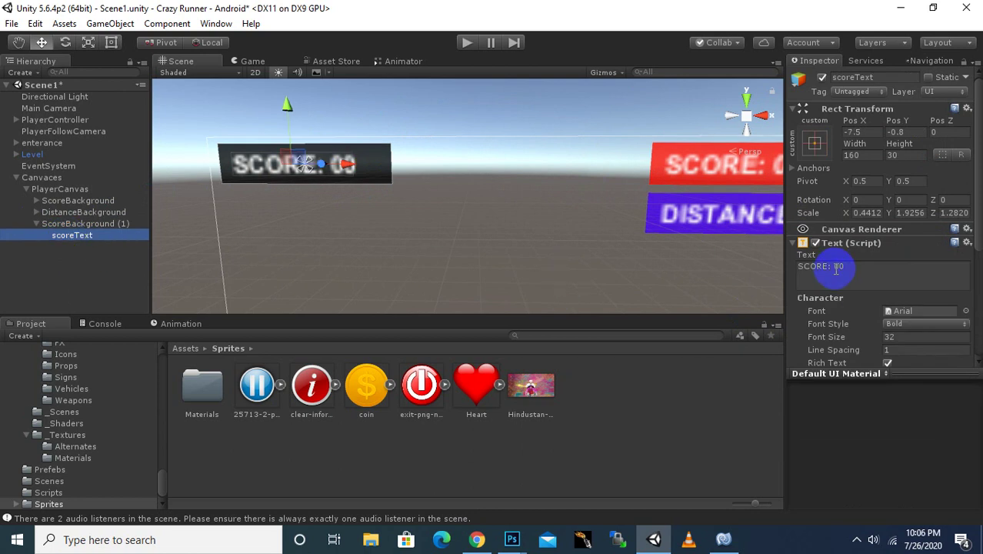
pyautogui.moveTo(836, 269); pyautogui.dragTo(780, 269)
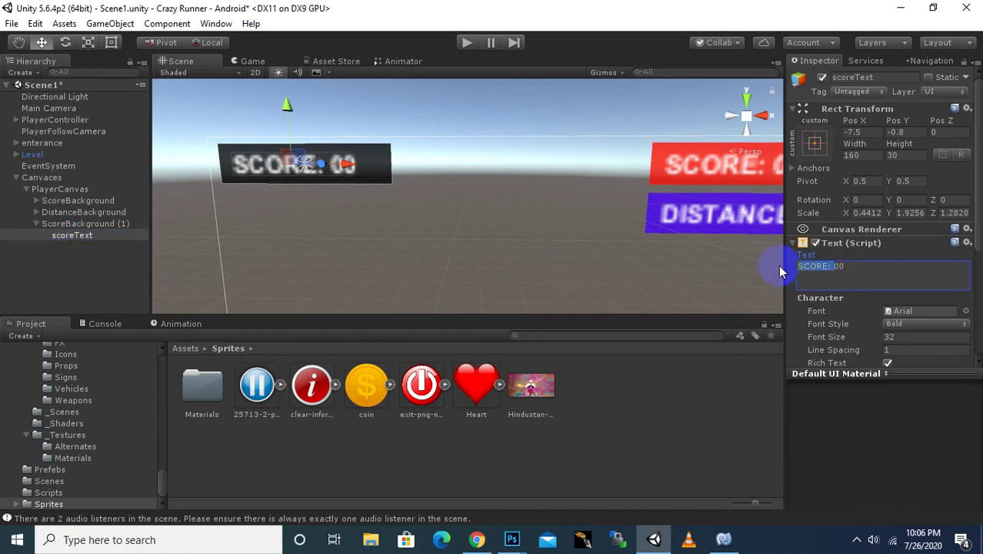
pyautogui.press('BackSpace')
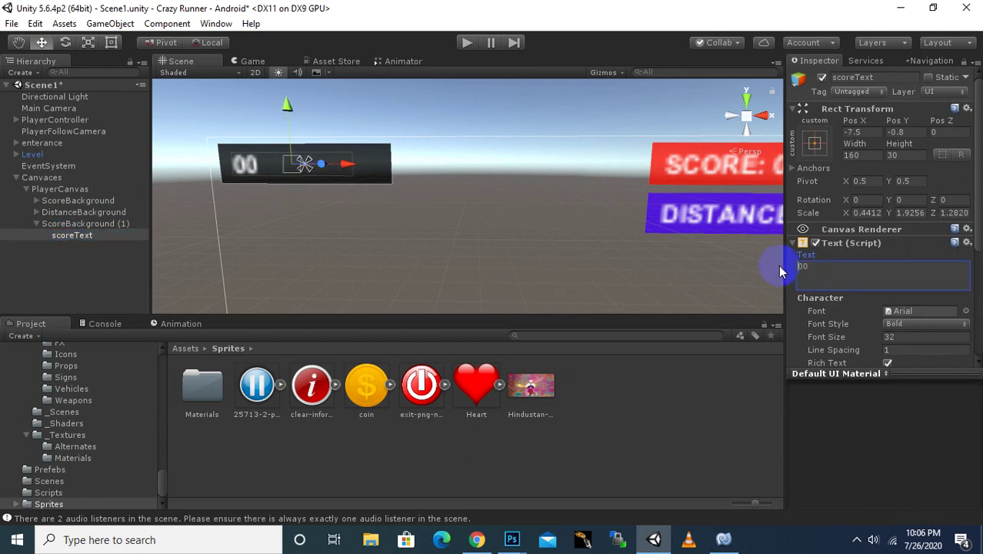
pyautogui.write(':')
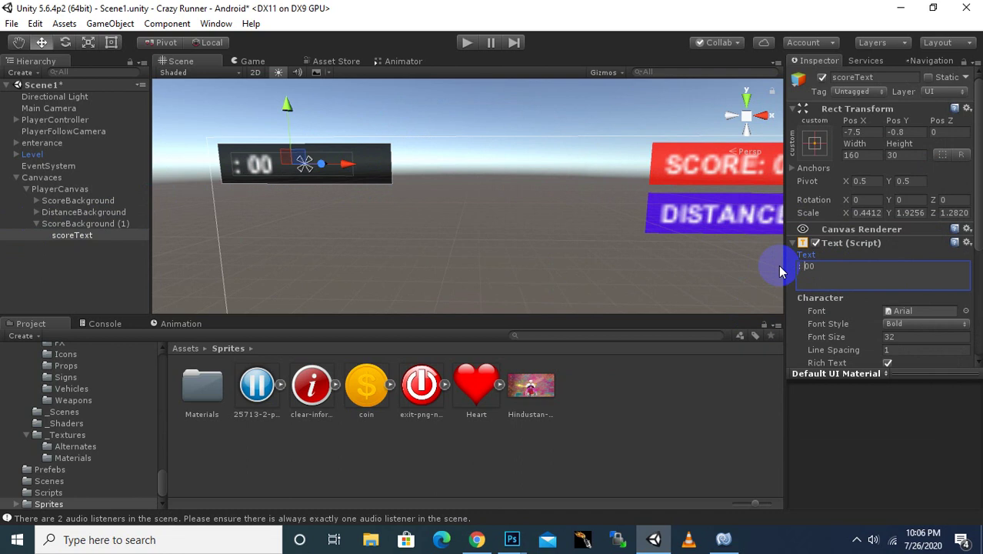
pyautogui.press('BackSpace')
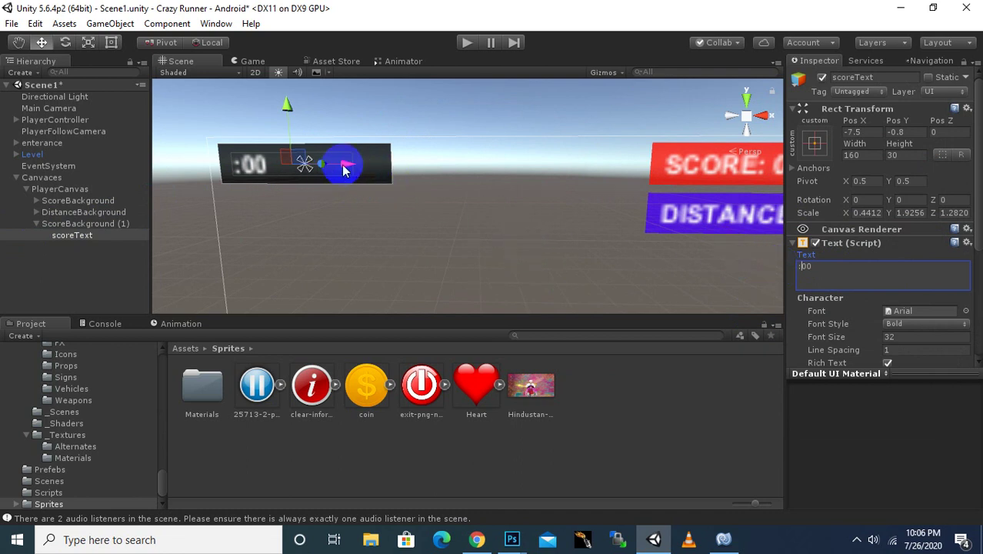
pyautogui.moveTo(344, 170); pyautogui.dragTo(402, 175)
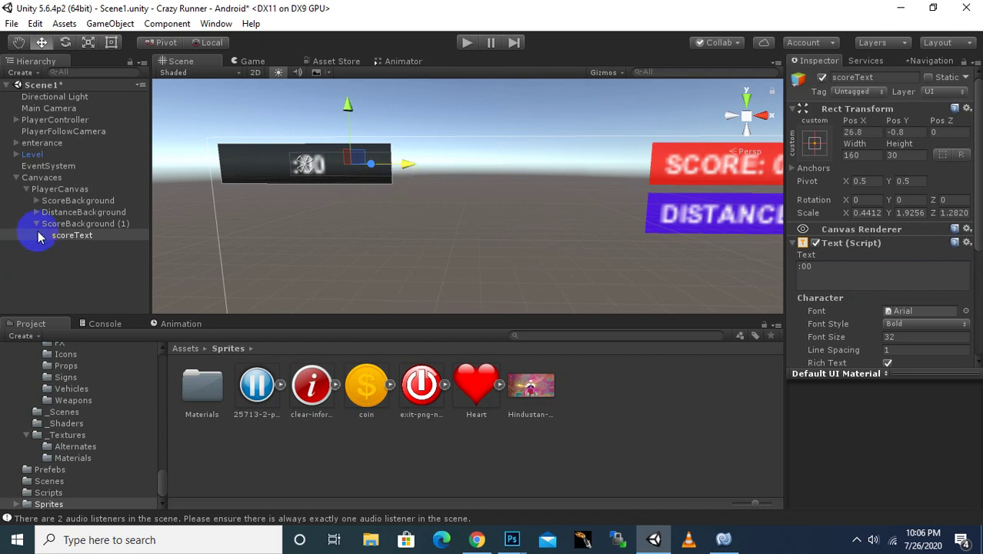
# Rename the copied bar CoinBackground.
pyautogui.rightClick(73, 224)
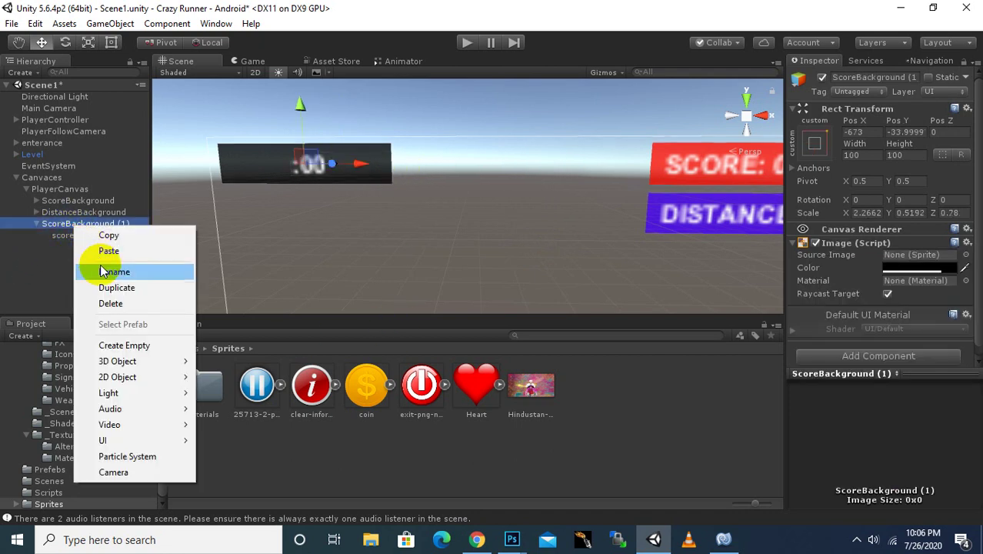
pyautogui.click(207, 278)
pyautogui.write('C')
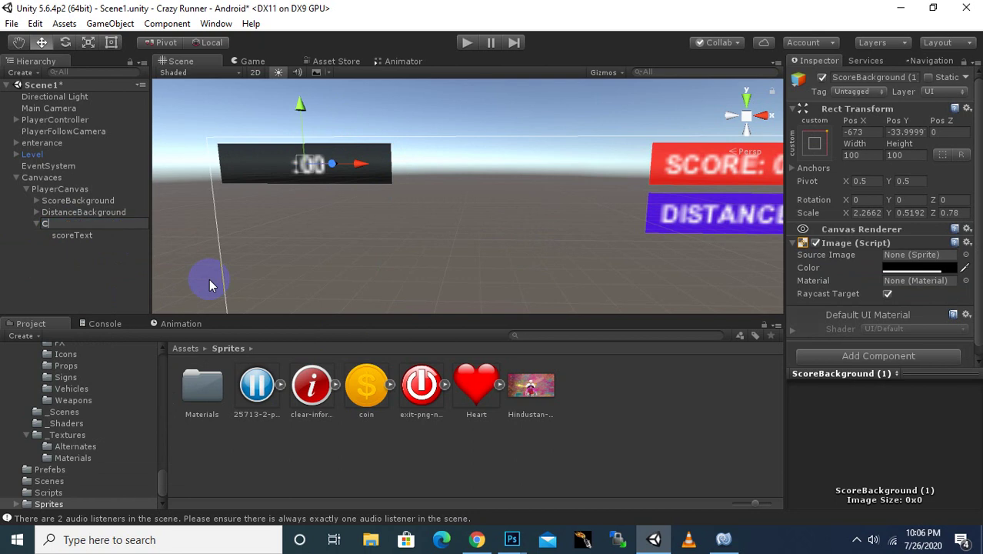
pyautogui.write('oinB')
pyautogui.write('ackgroun')
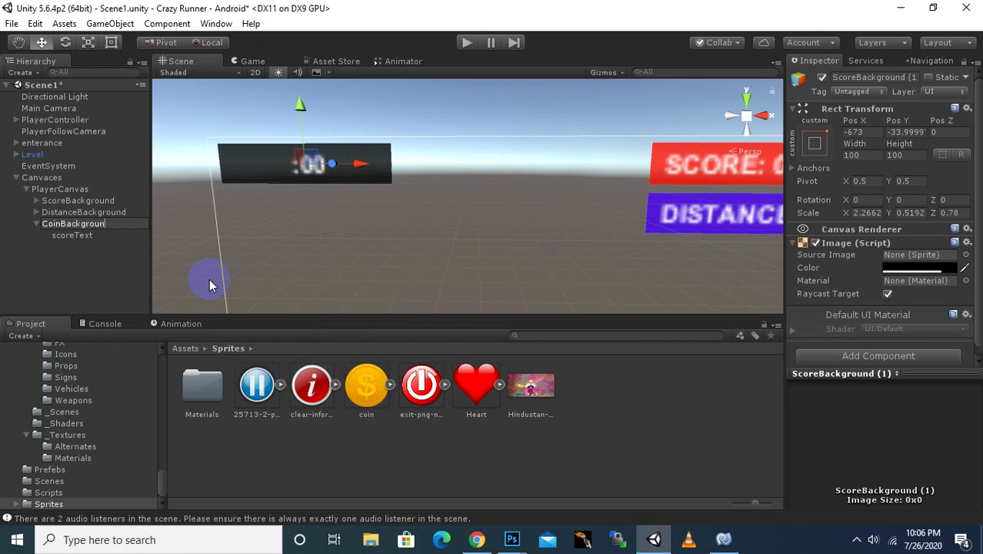
pyautogui.write('d')
pyautogui.press('Return')
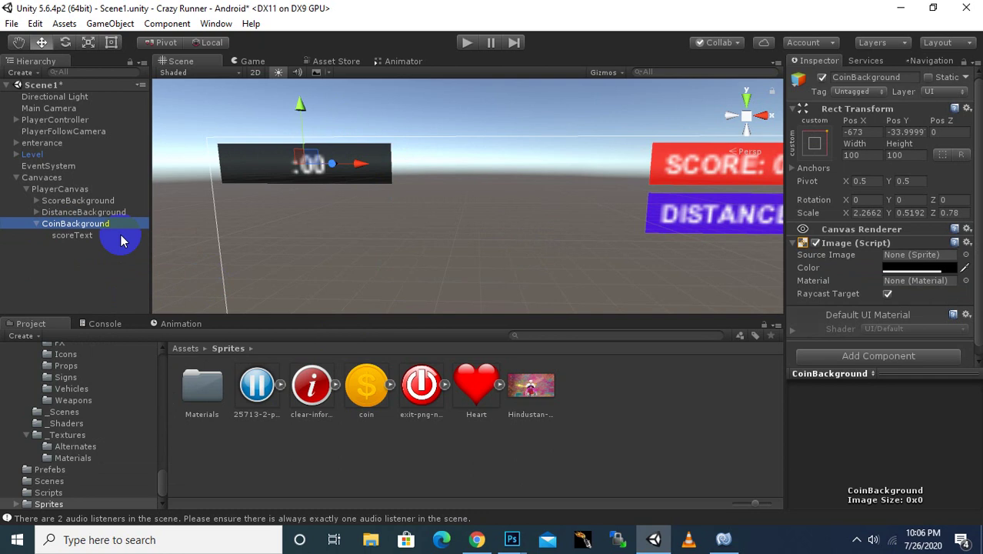
# Add a UI Image to the canvas using the coin sprite as Source Image.
pyautogui.rightClick(42, 178)
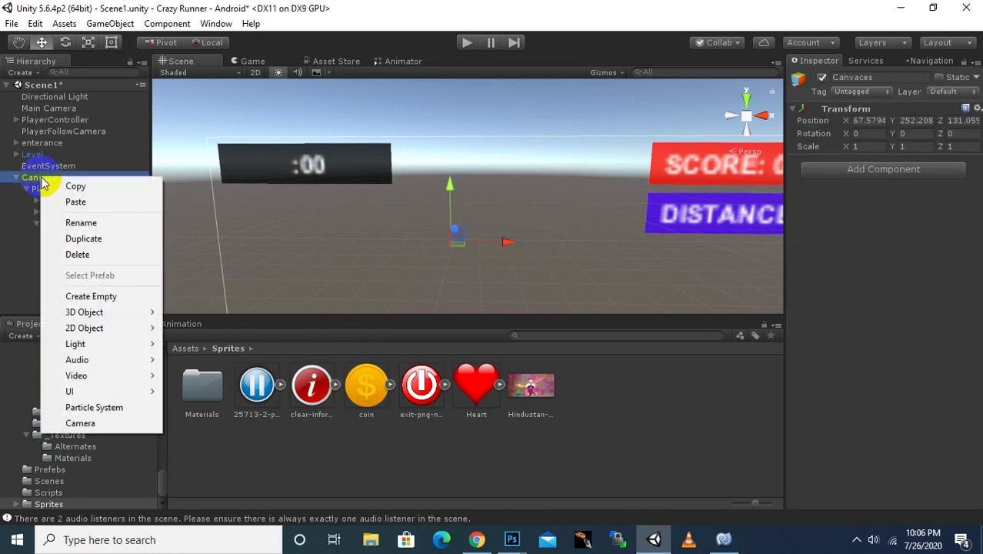
pyautogui.moveTo(116, 391)
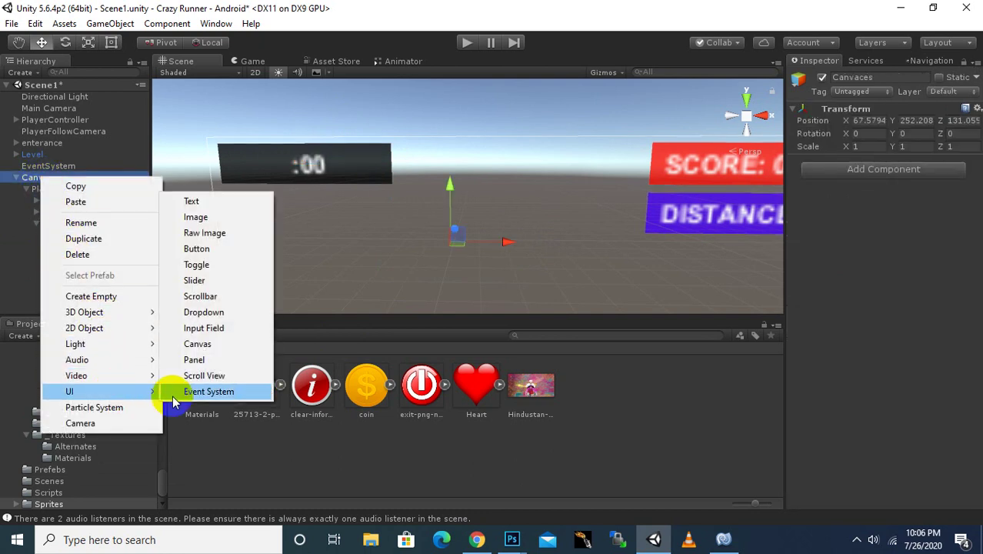
pyautogui.click(221, 220)
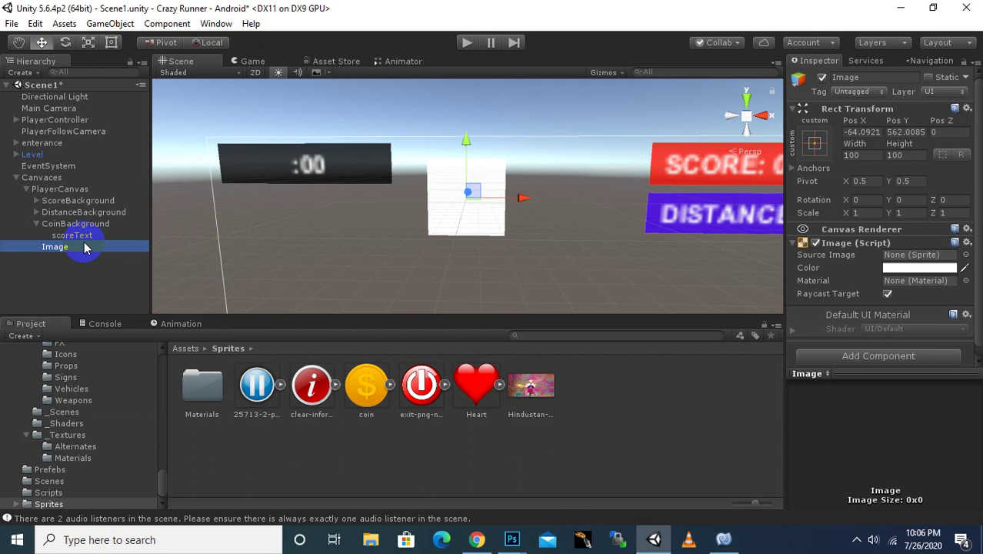
pyautogui.click(374, 393)
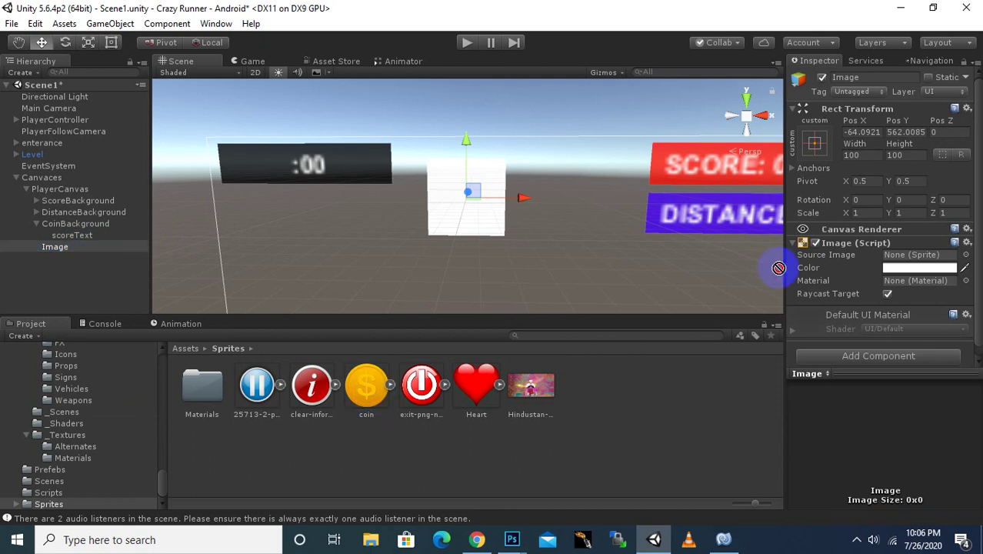
pyautogui.moveTo(374, 394); pyautogui.dragTo(892, 256)
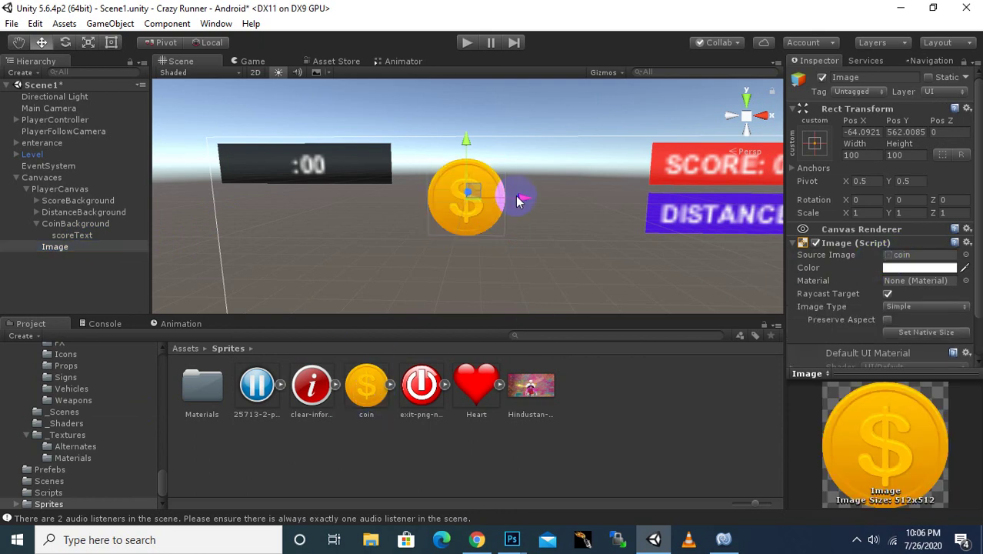
# Shrink the coin image to scale 0.4568 and place it at the black bar's left end.
pyautogui.moveTo(519, 204); pyautogui.dragTo(310, 207)
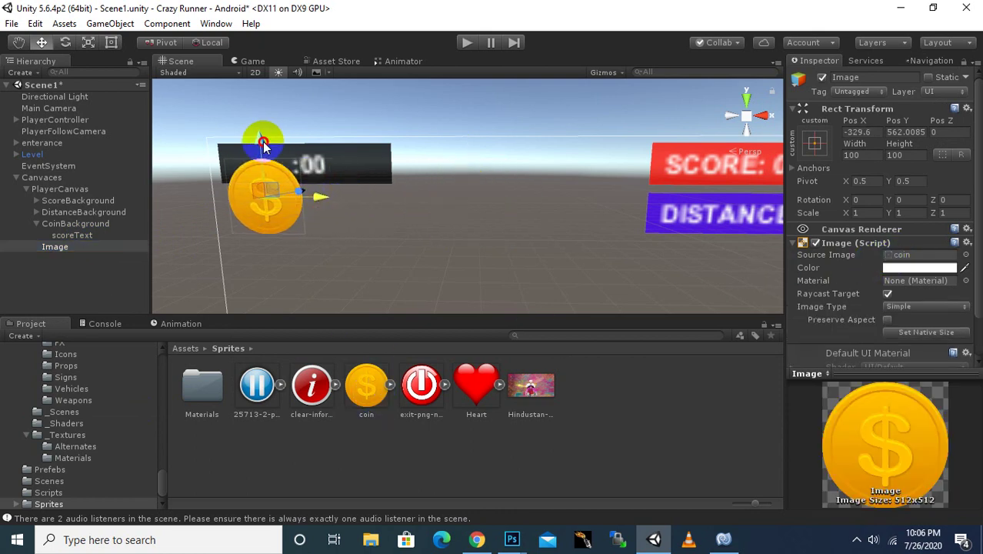
pyautogui.moveTo(262, 138); pyautogui.dragTo(257, 112)
pyautogui.click(88, 43)
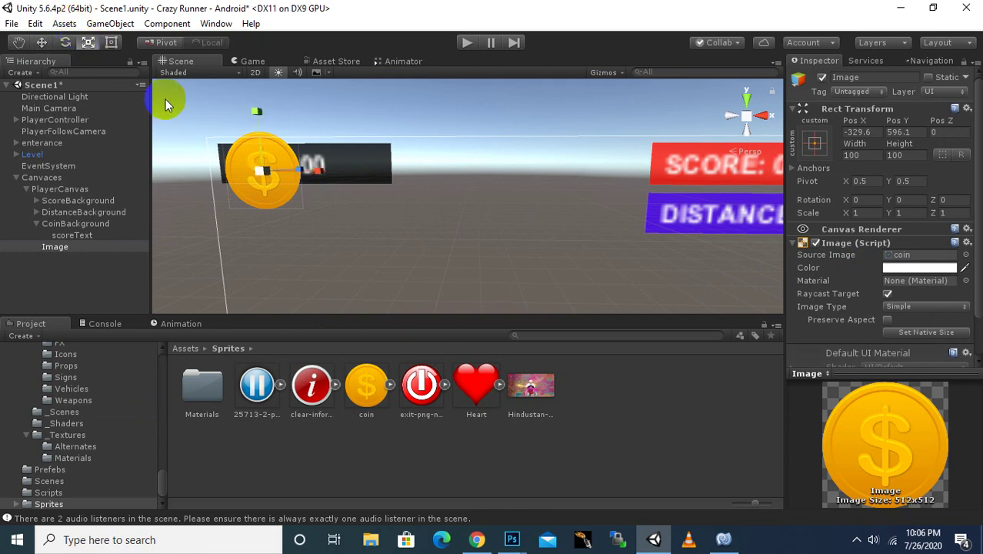
pyautogui.moveTo(277, 175)
pyautogui.mouseDown()
pyautogui.moveTo(263, 173)
pyautogui.moveTo(251, 202)
pyautogui.mouseUp()
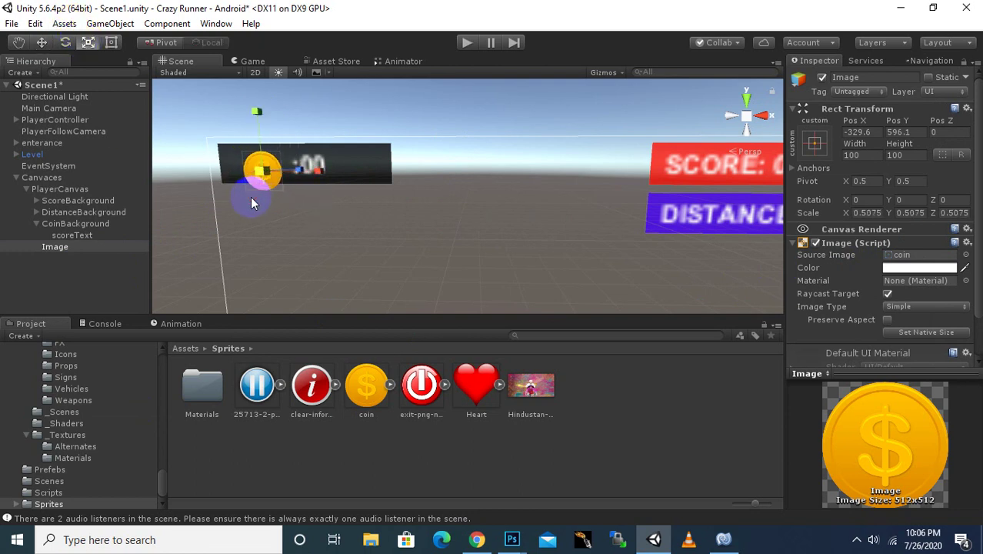
pyautogui.click(42, 42)
pyautogui.scroll(3, 233, 137)
pyautogui.press('f')
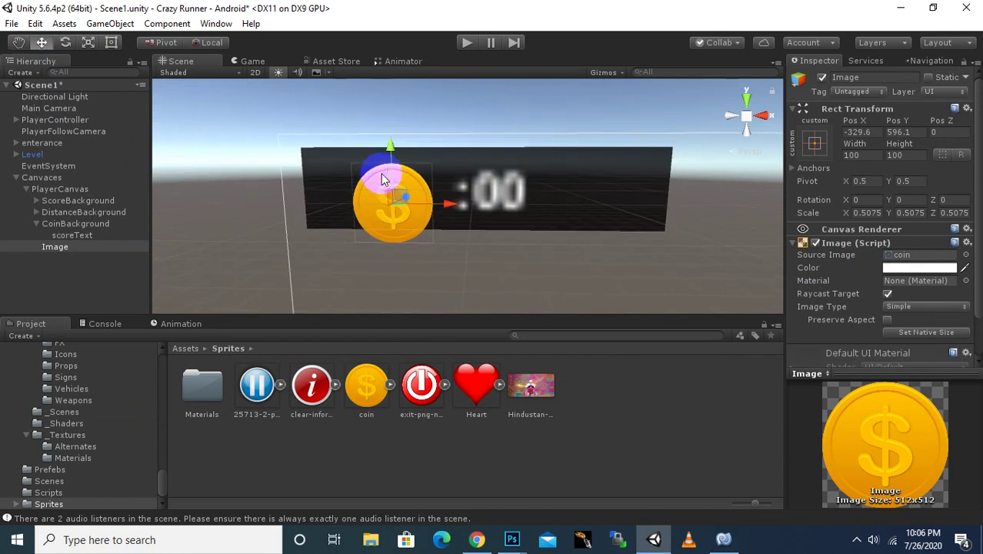
pyautogui.moveTo(389, 158); pyautogui.dragTo(395, 129)
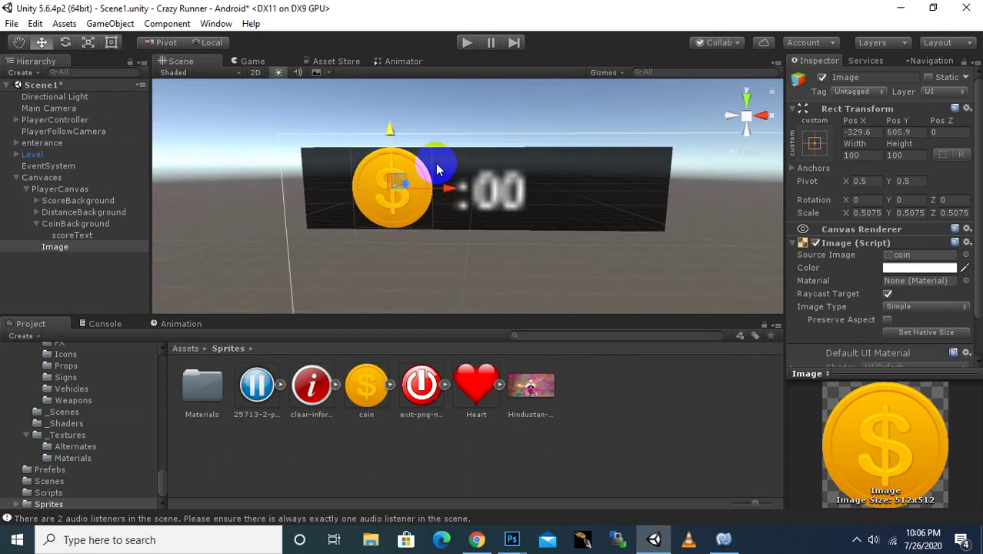
pyautogui.moveTo(450, 192); pyautogui.dragTo(410, 196)
pyautogui.click(88, 43)
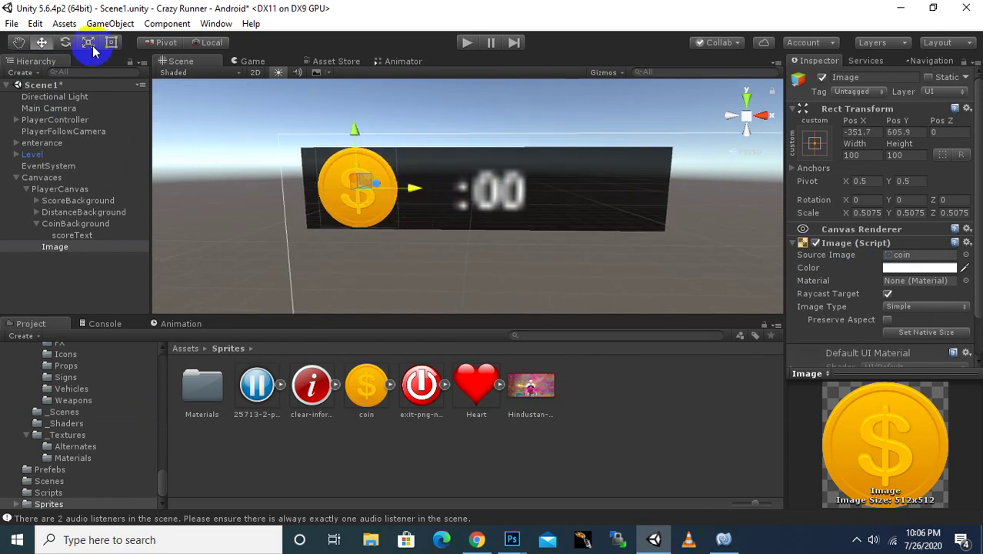
pyautogui.moveTo(356, 189); pyautogui.dragTo(353, 196)
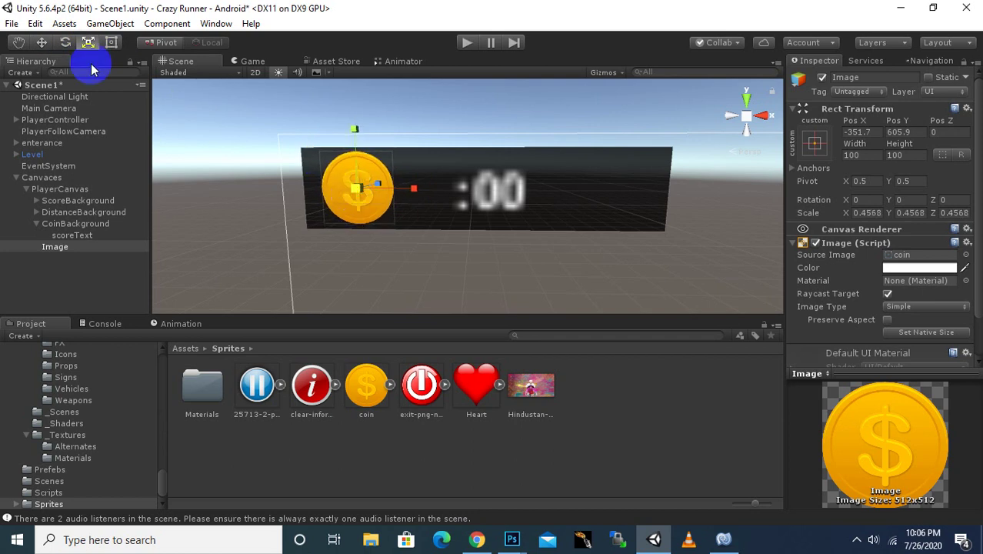
pyautogui.click(42, 42)
pyautogui.moveTo(414, 191); pyautogui.dragTo(402, 189)
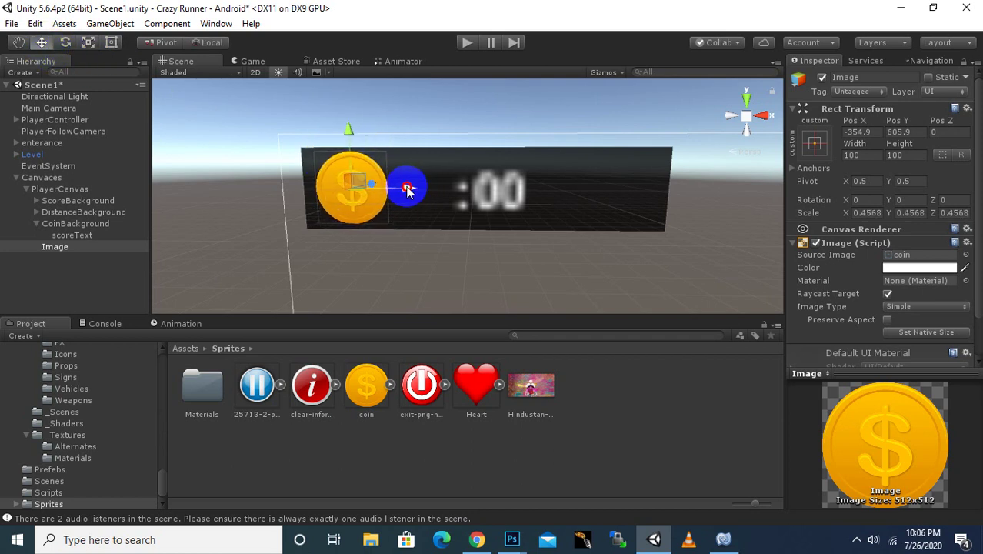
# Unparent scoreText, then narrow CoinBackground horizontally and slide it left behind the coin.
pyautogui.moveTo(71, 248); pyautogui.dragTo(82, 239)
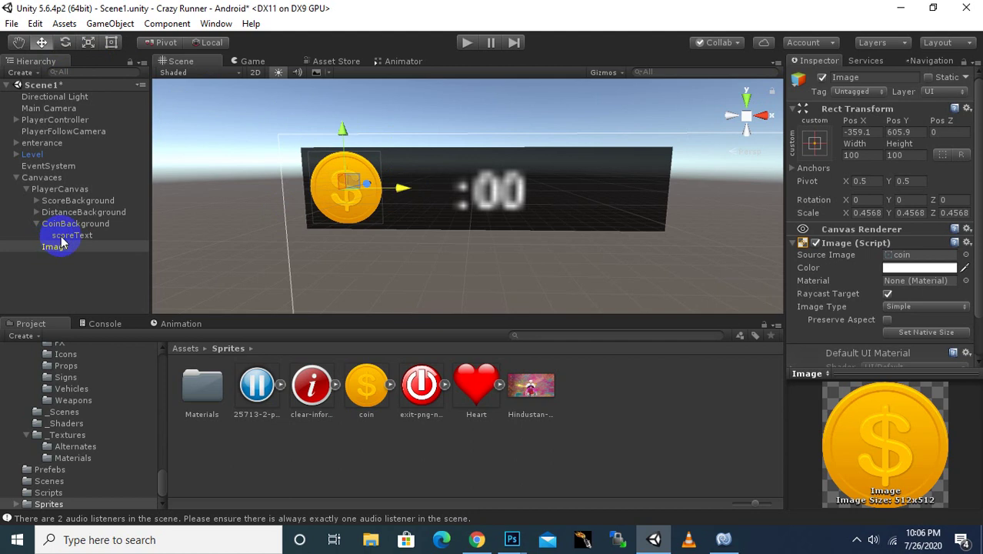
pyautogui.click(82, 238)
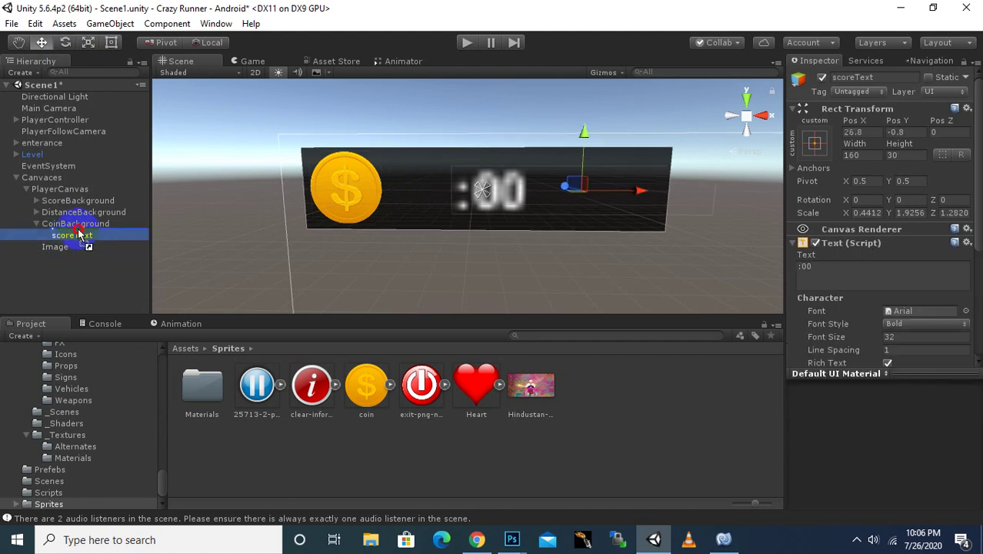
pyautogui.moveTo(80, 235); pyautogui.dragTo(69, 218)
pyautogui.click(81, 235)
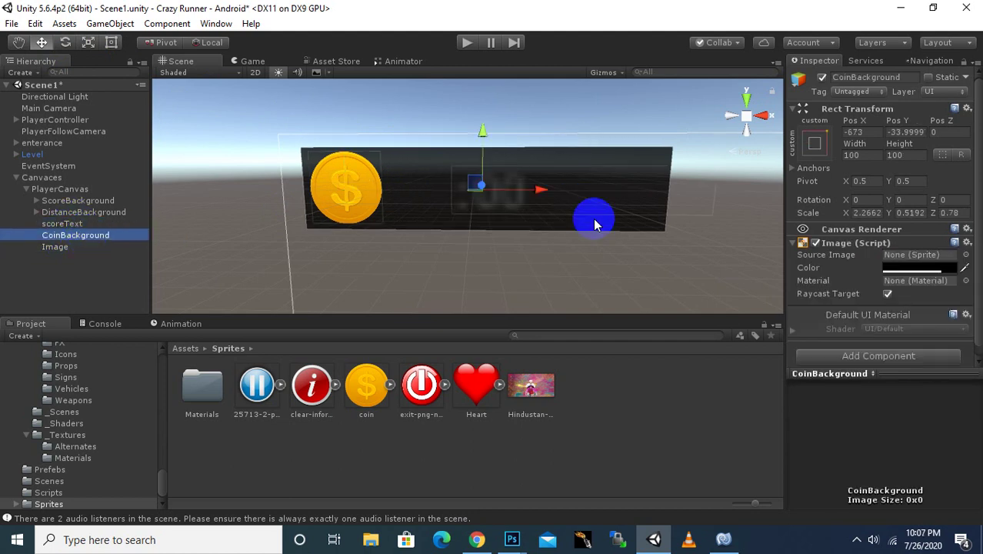
pyautogui.click(88, 42)
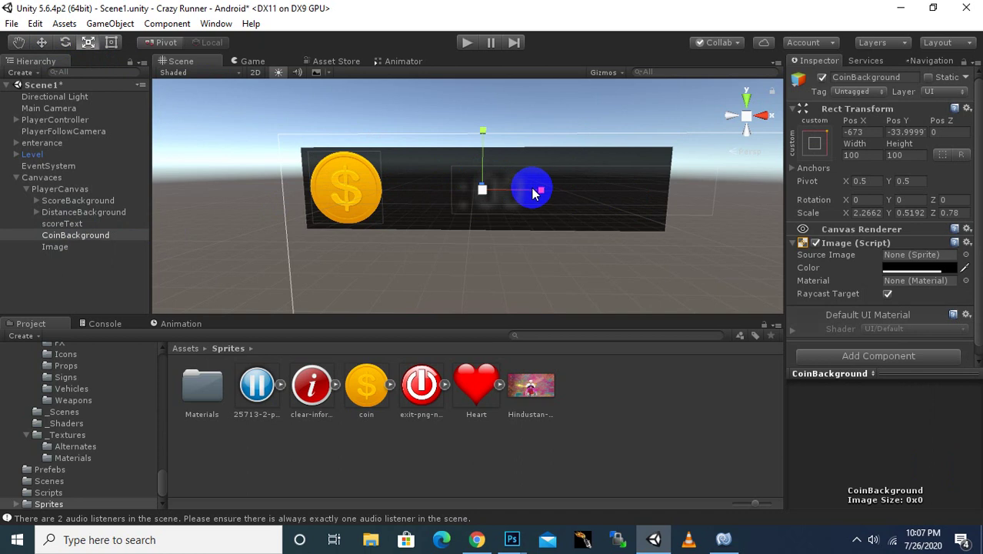
pyautogui.moveTo(536, 193)
pyautogui.mouseDown()
pyautogui.moveTo(514, 192)
pyautogui.moveTo(538, 193)
pyautogui.mouseUp()
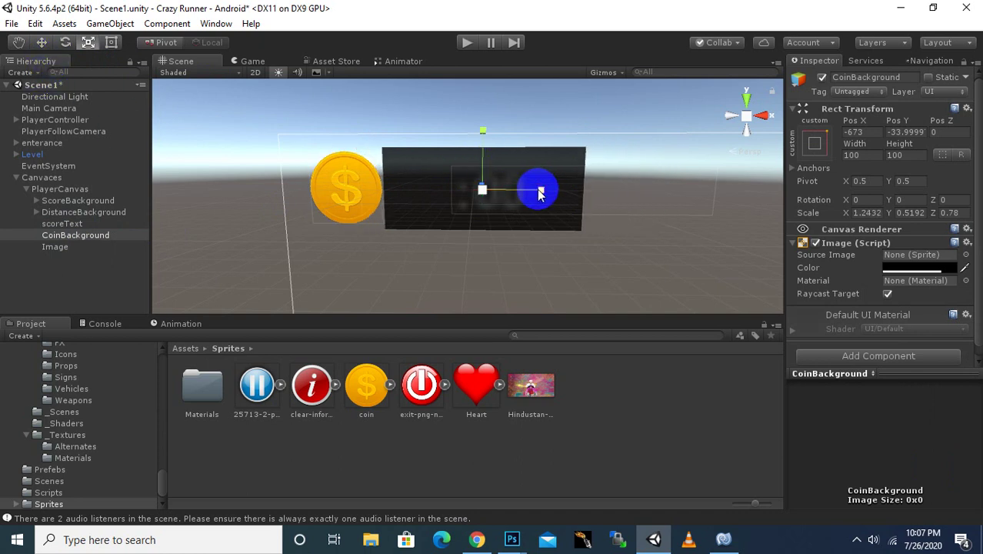
pyautogui.click(41, 42)
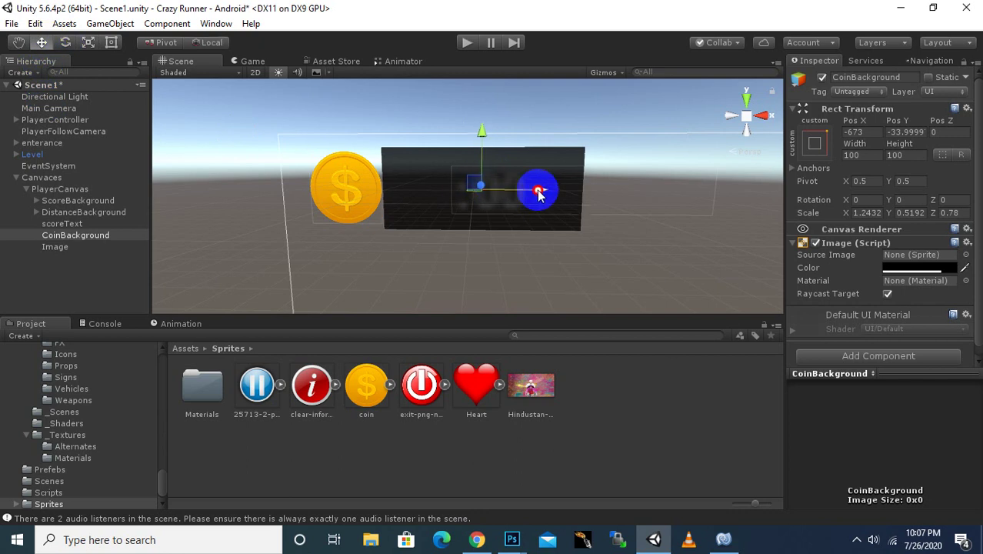
pyautogui.moveTo(538, 193); pyautogui.dragTo(451, 197)
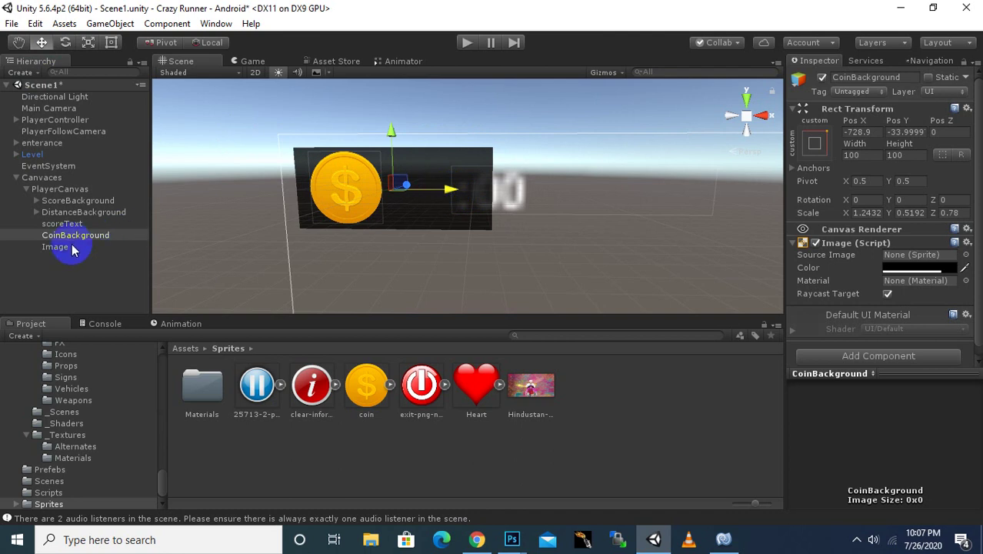
# Nest scoreText and the coin image under CoinBackground, with ':00' at Pos X 69.4, Pos Y 1.8.
pyautogui.moveTo(71, 235); pyautogui.dragTo(73, 239)
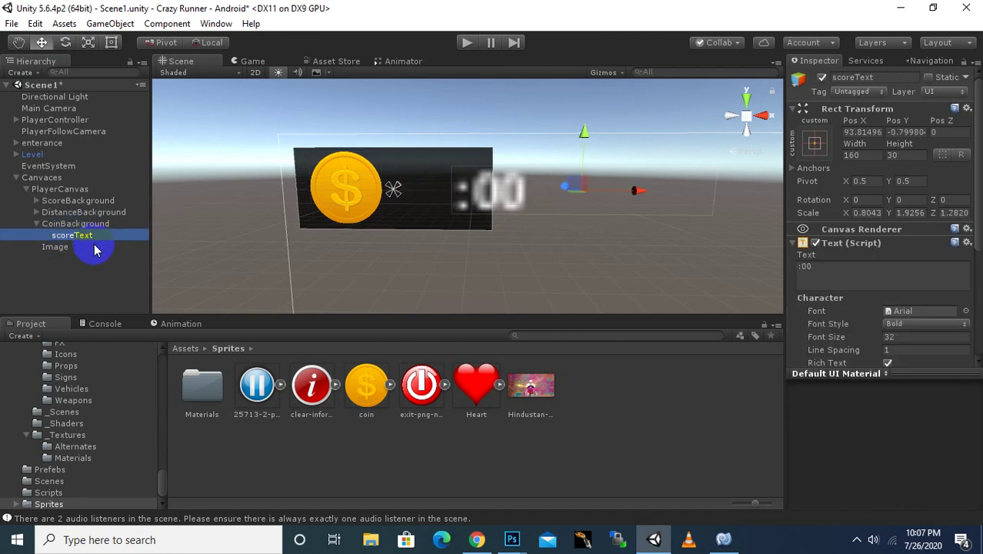
pyautogui.moveTo(636, 190); pyautogui.dragTo(590, 209)
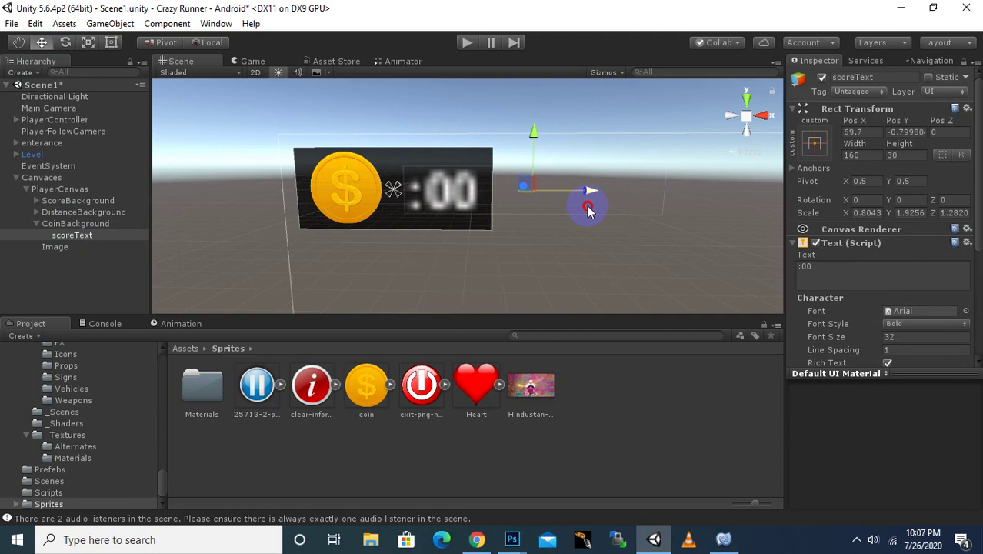
pyautogui.moveTo(590, 209)
pyautogui.mouseDown()
pyautogui.moveTo(532, 166)
pyautogui.moveTo(532, 135)
pyautogui.mouseUp()
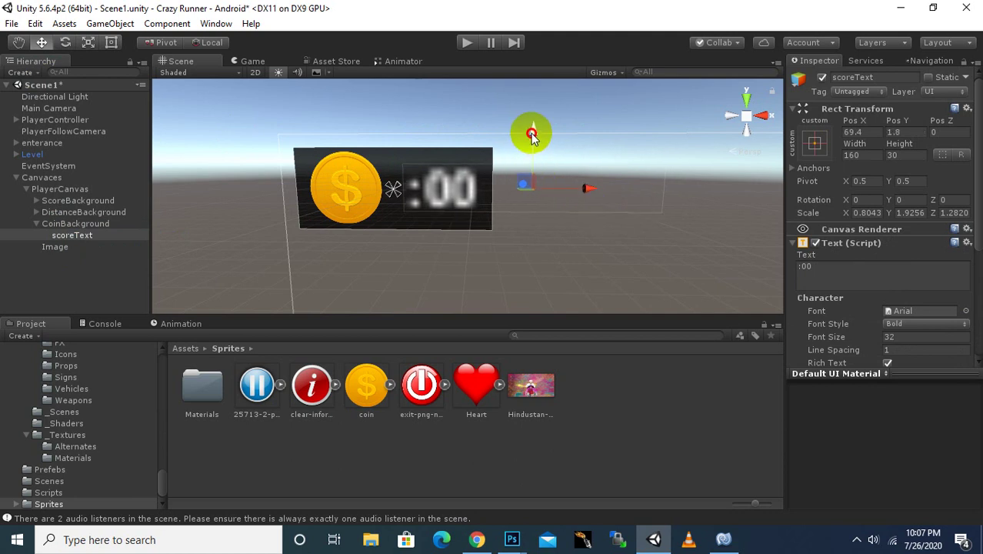
pyautogui.moveTo(62, 246); pyautogui.dragTo(73, 229)
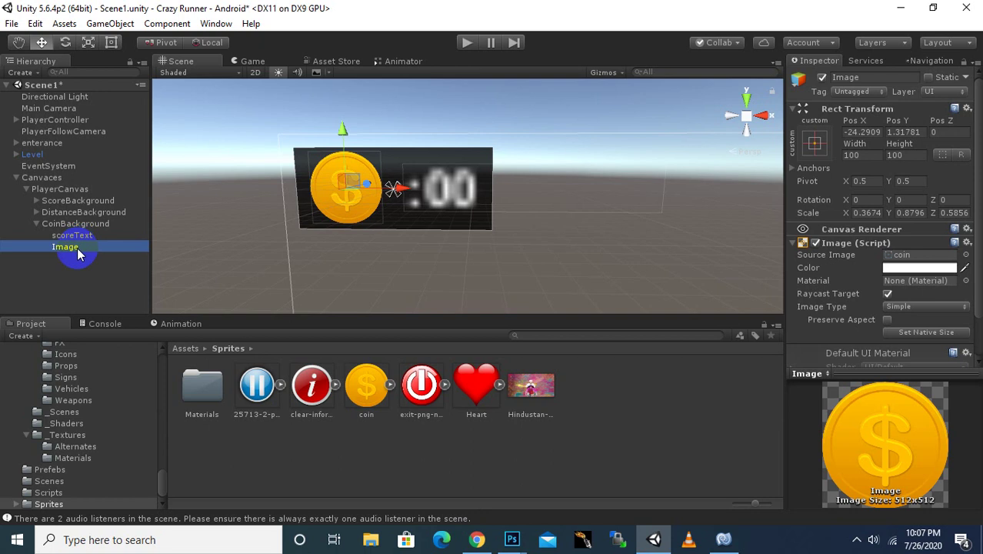
# Rename the coin Image object to coinimage.
pyautogui.rightClick(80, 247)
pyautogui.click(99, 293)
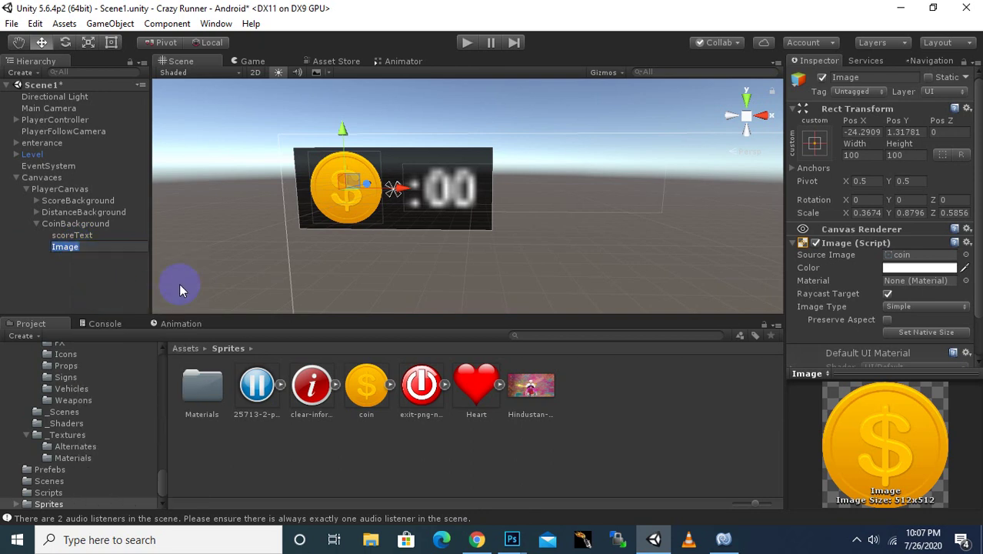
pyautogui.write('coin')
pyautogui.write('image')
pyautogui.press('Return')
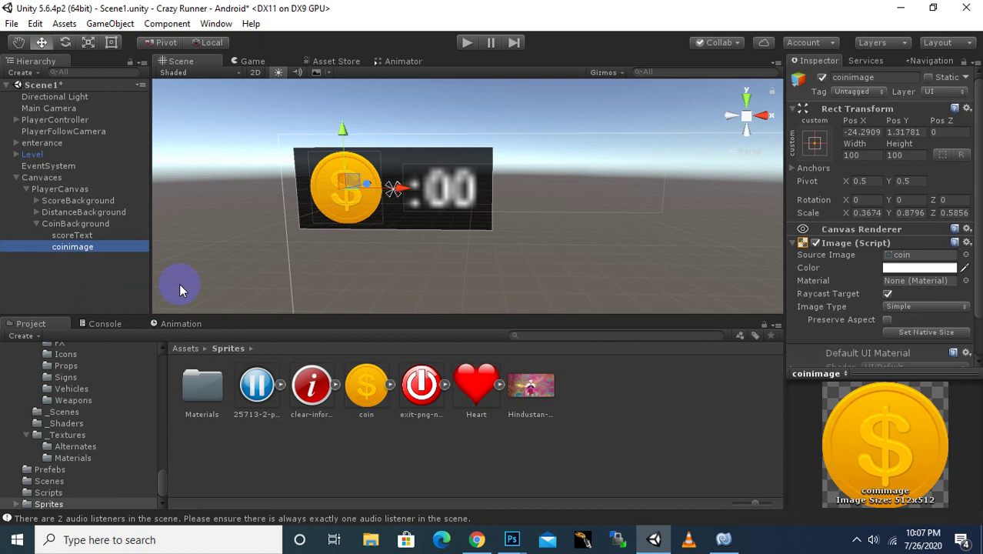
# Collapse and select CoinBackground with the SCORE and DISTANCE bars in view.
pyautogui.click(37, 223)
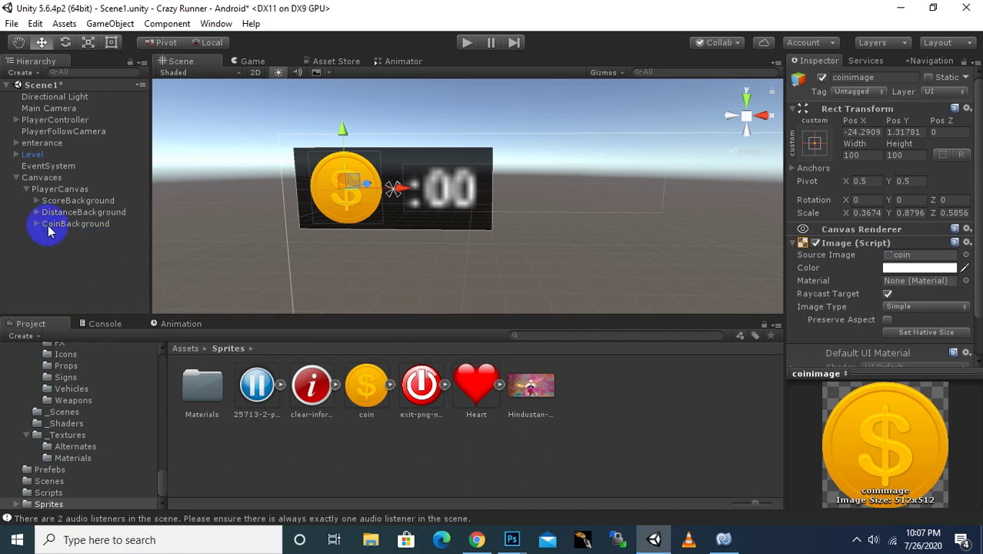
pyautogui.click(65, 224)
pyautogui.scroll(-3, 513, 290)
pyautogui.moveTo(514, 289)
pyautogui.mouseDown(button='middle')
pyautogui.moveTo(515, 244)
pyautogui.moveTo(527, 247)
pyautogui.mouseUp(button='middle')
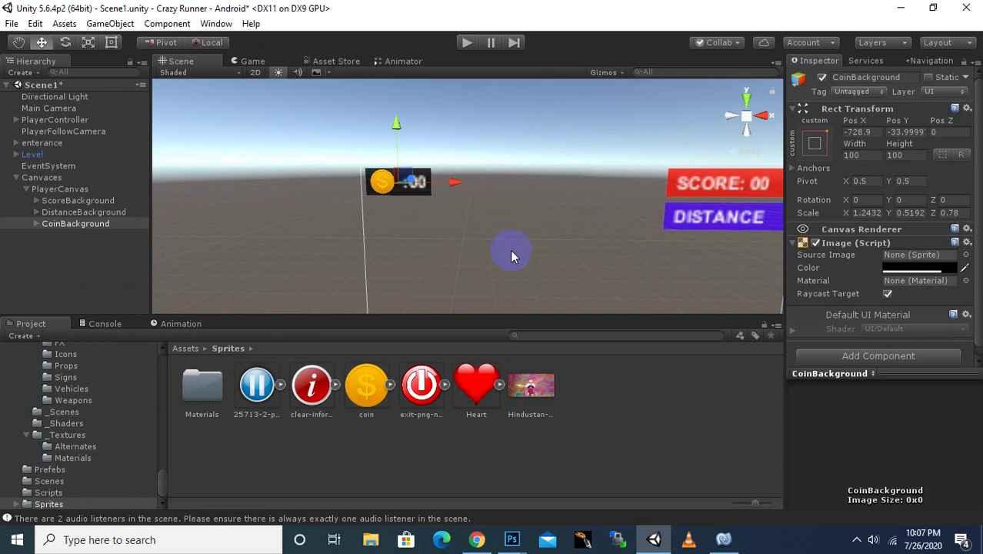
# Duplicate CoinBackground and rename the copy heartBackground.
pyautogui.hotkey('ctrl', 'd')
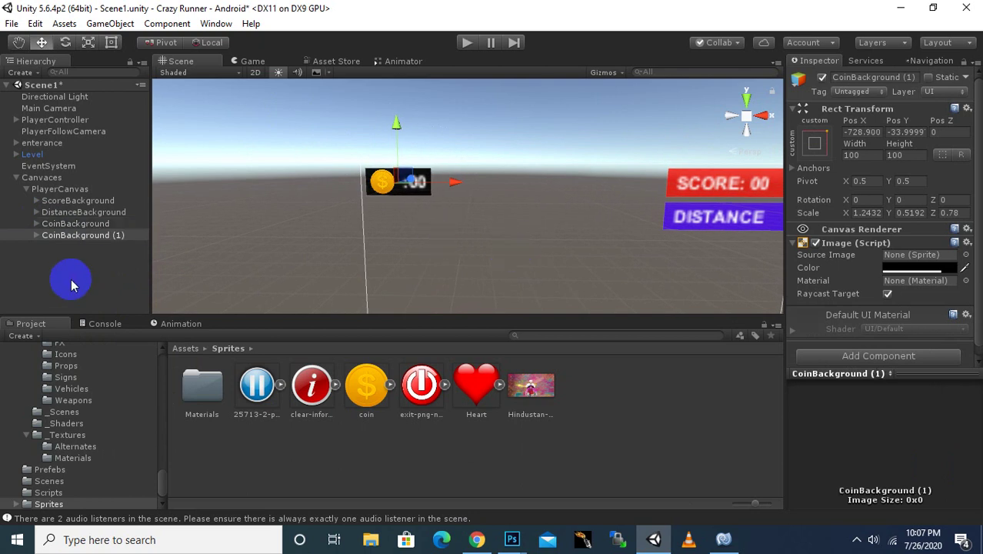
pyautogui.rightClick(80, 236)
pyautogui.click(115, 282)
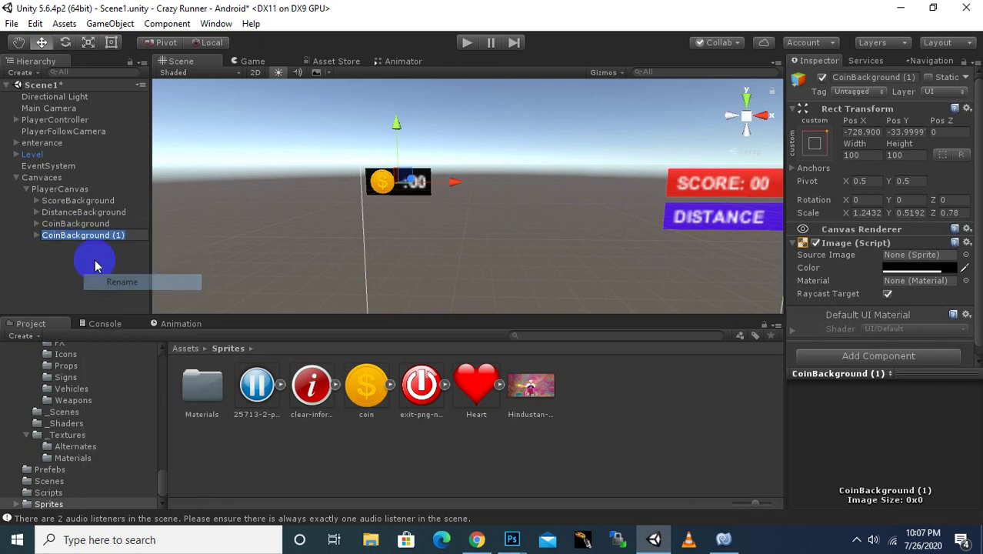
pyautogui.write('he')
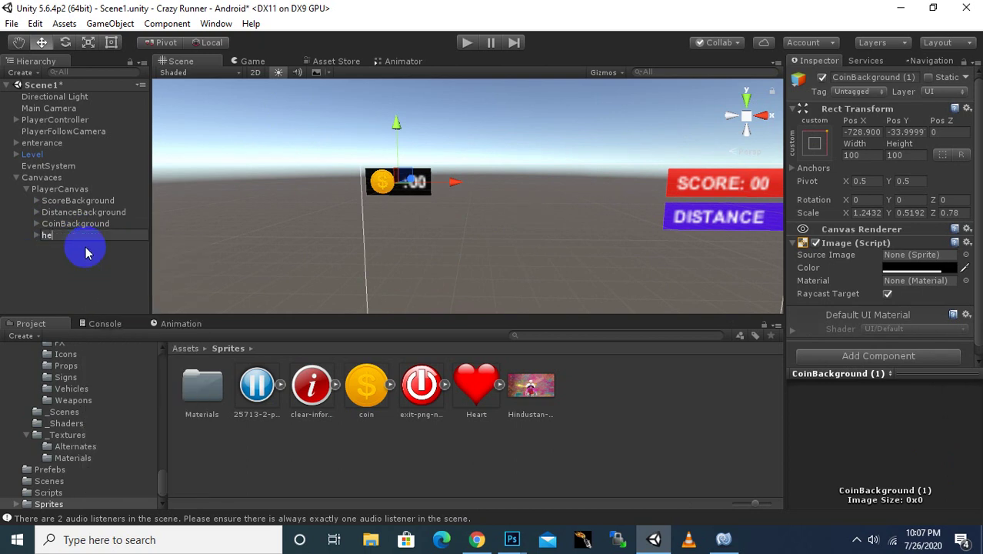
pyautogui.write('artBackground')
pyautogui.press('Return')
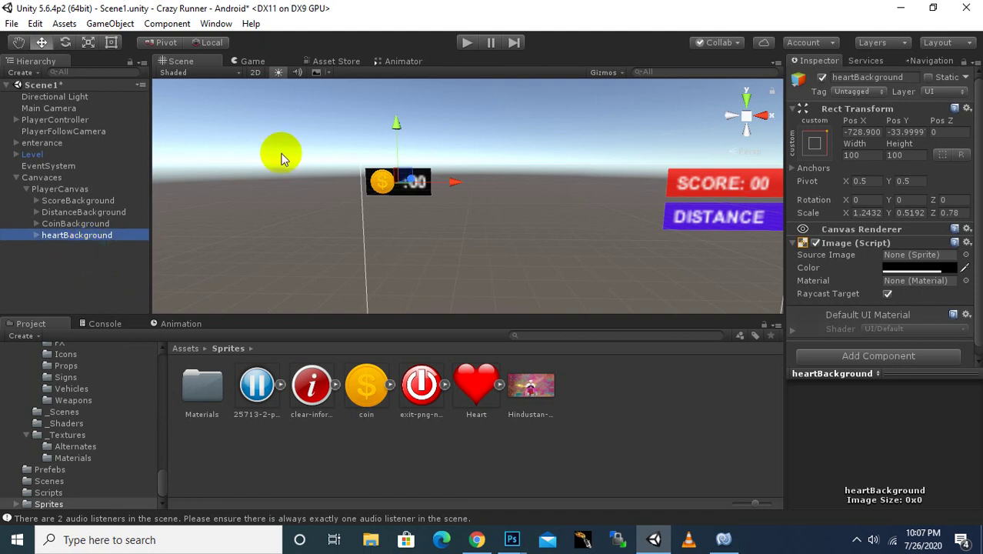
# Move heartBackground just below the coin bar to Pos Y -93.1.
pyautogui.scroll(2, 383, 134)
pyautogui.moveTo(363, 119); pyautogui.dragTo(354, 169)
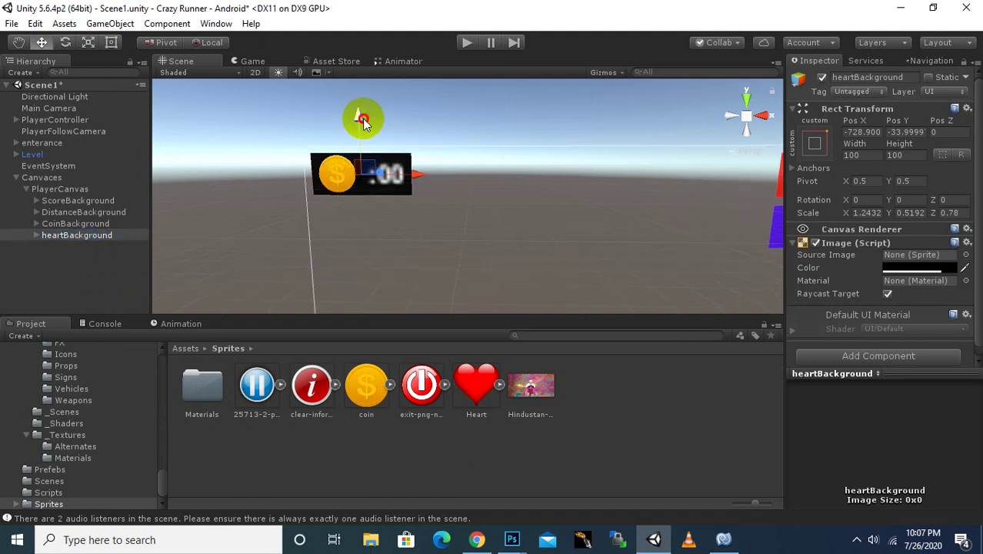
pyautogui.scroll(-3, 527, 213)
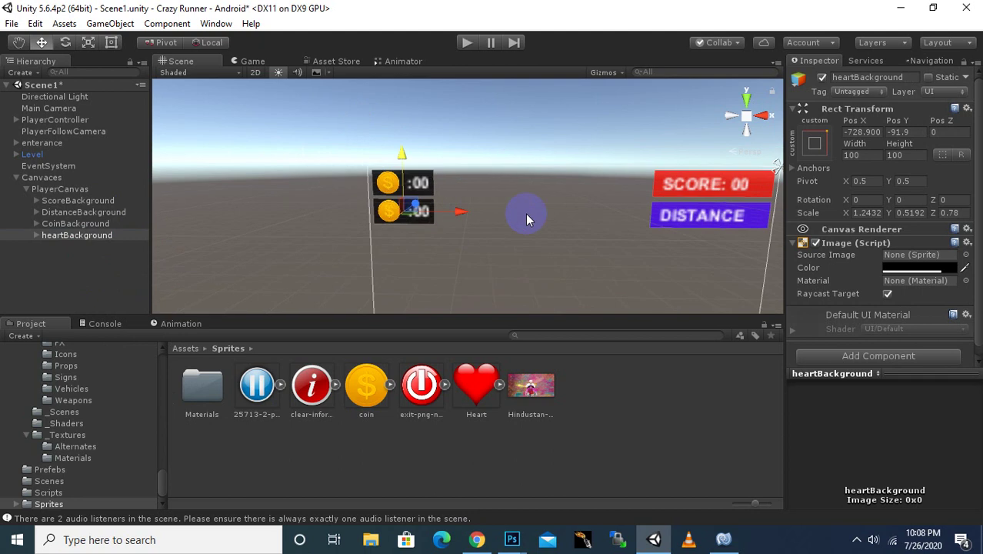
pyautogui.scroll(4, 327, 247)
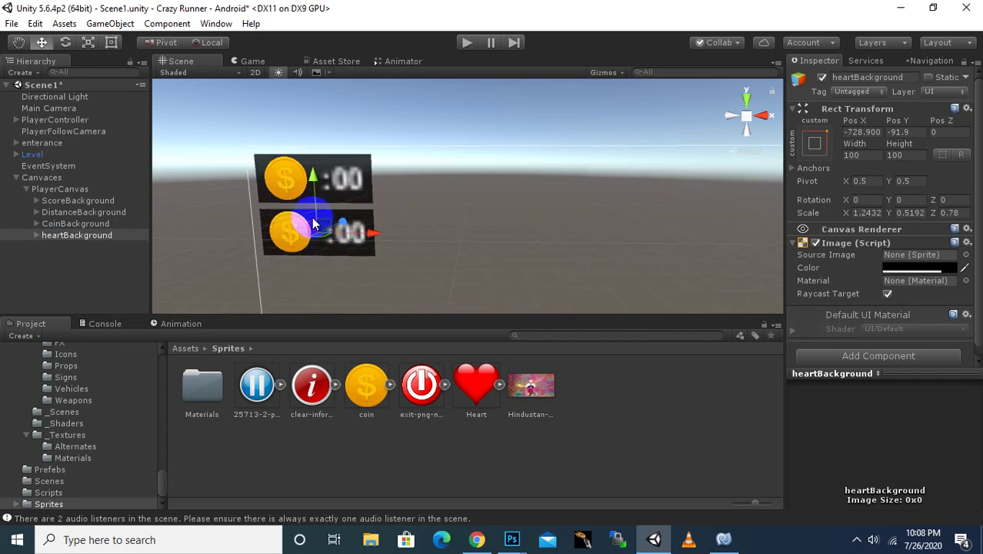
pyautogui.scroll(2, 303, 217)
pyautogui.moveTo(260, 196); pyautogui.dragTo(260, 198)
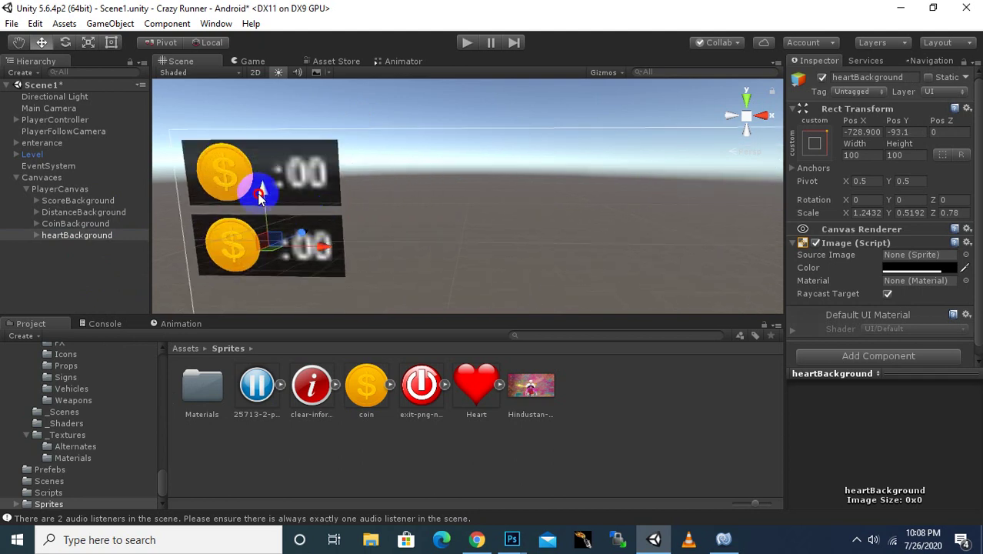
# Rename the copied coin image under heartBackground to heartmage.
pyautogui.click(37, 236)
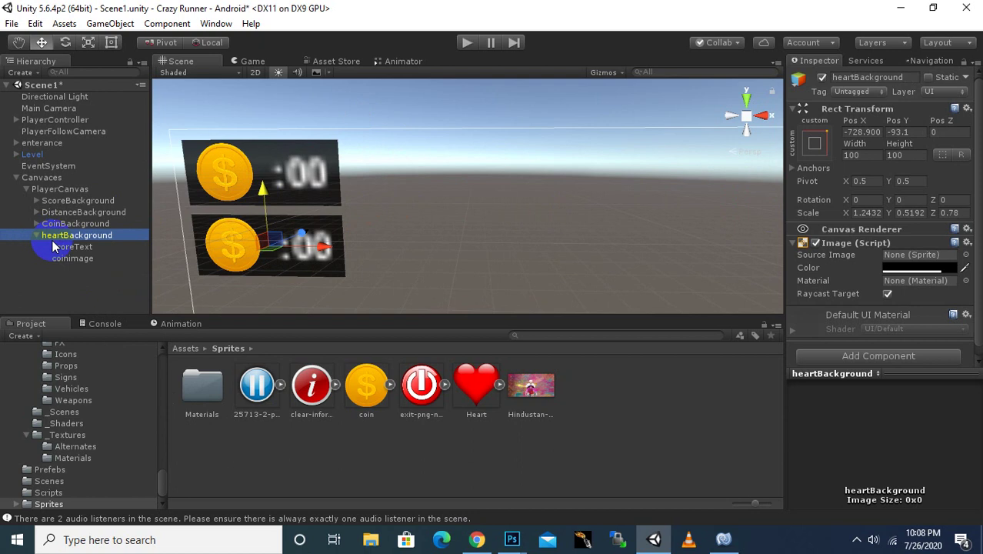
pyautogui.click(72, 260)
pyautogui.rightClick(72, 260)
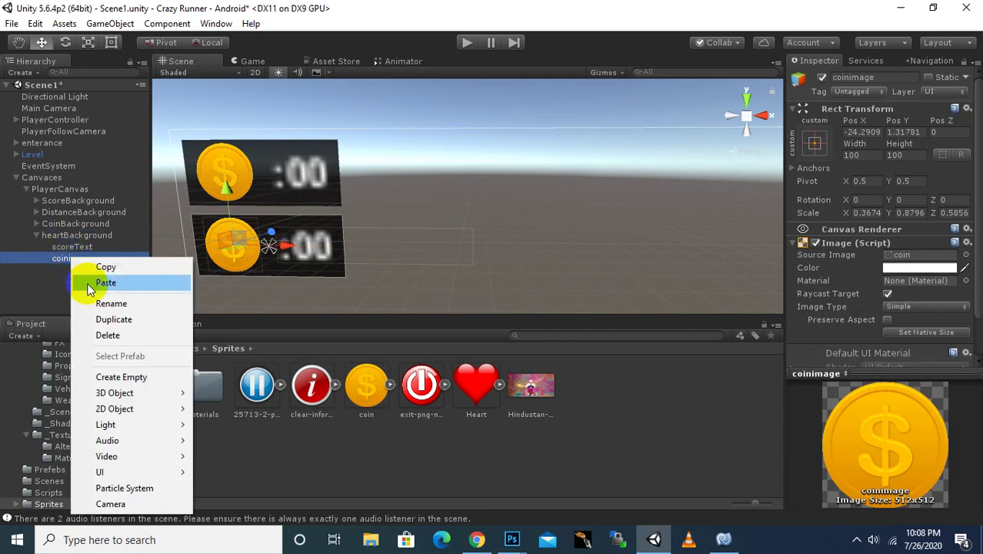
pyautogui.click(79, 301)
pyautogui.click(65, 258)
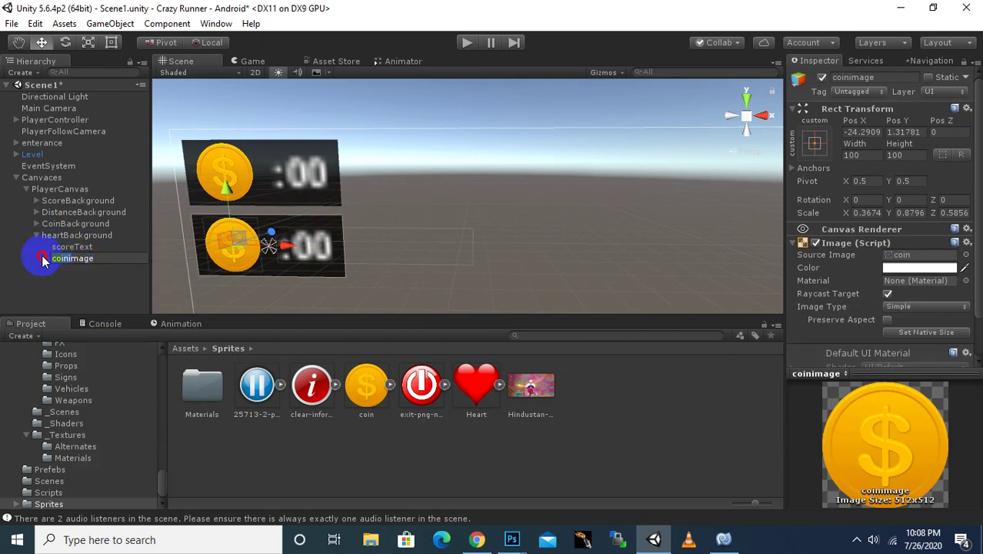
pyautogui.write('heart')
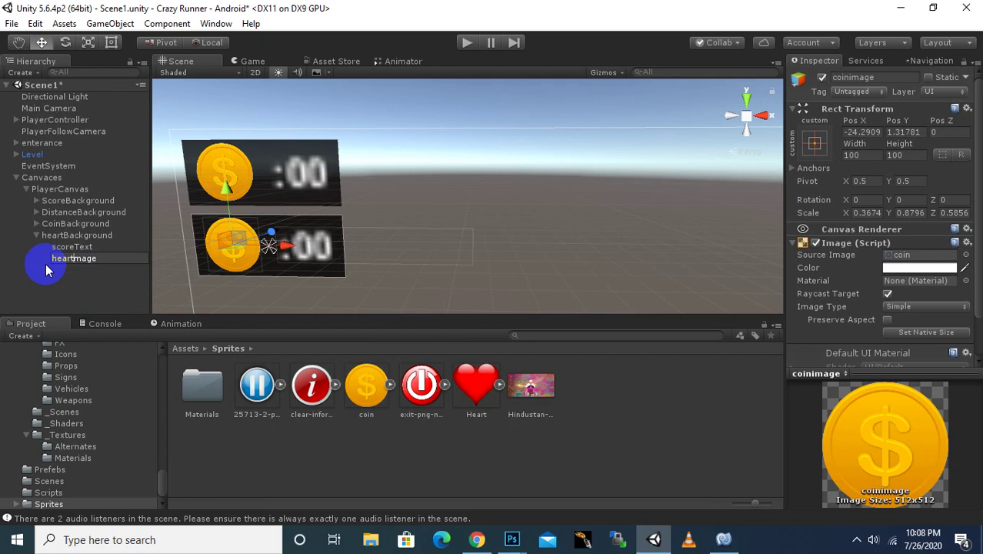
pyautogui.press('Return')
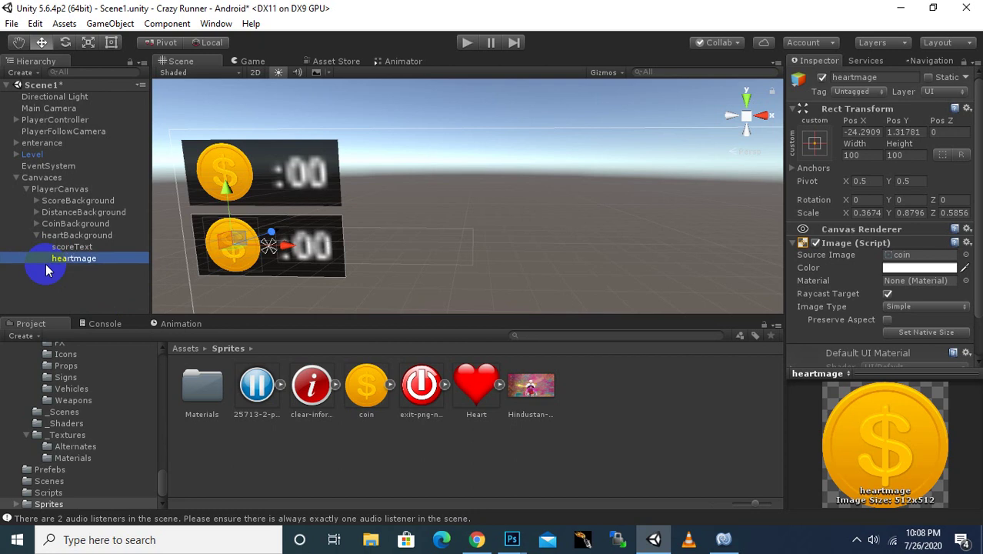
# Give heartmage the Heart sprite and nudge it slightly lower to Pos Y 0.7.
pyautogui.moveTo(476, 384); pyautogui.dragTo(914, 254)
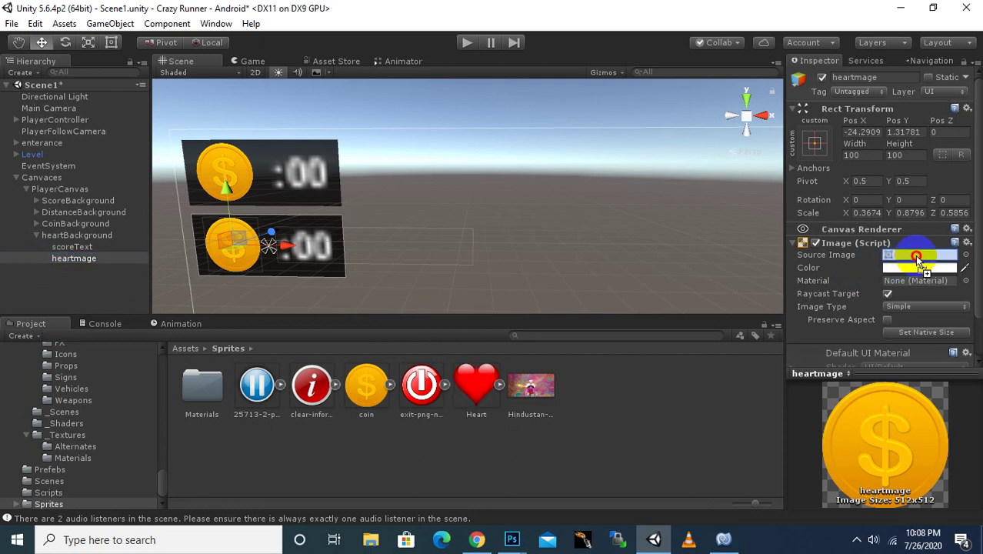
pyautogui.moveTo(558, 240); pyautogui.dragTo(465, 235, button='middle')
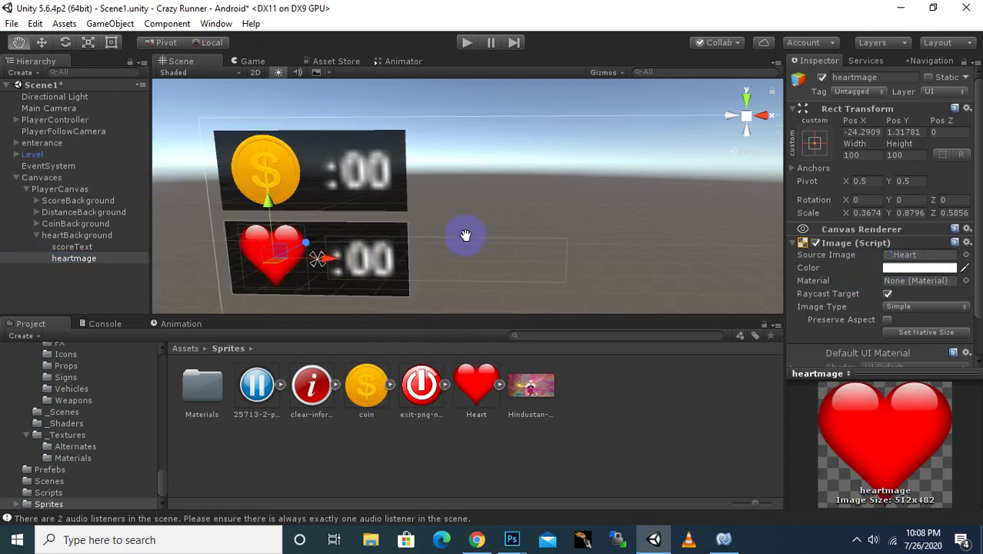
pyautogui.press('f')
pyautogui.scroll(3, 472, 192)
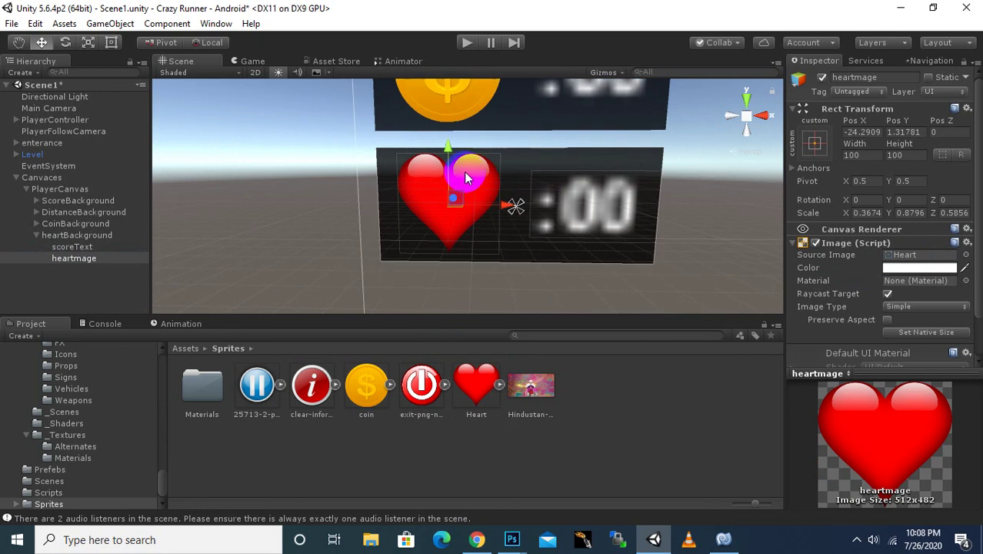
pyautogui.moveTo(451, 156); pyautogui.dragTo(451, 156)
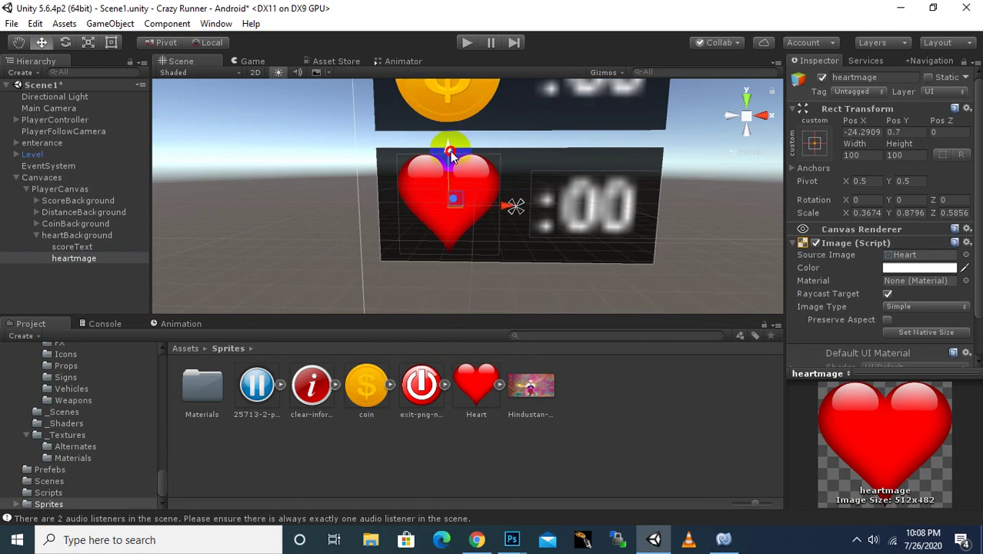
pyautogui.scroll(-5, 446, 166)
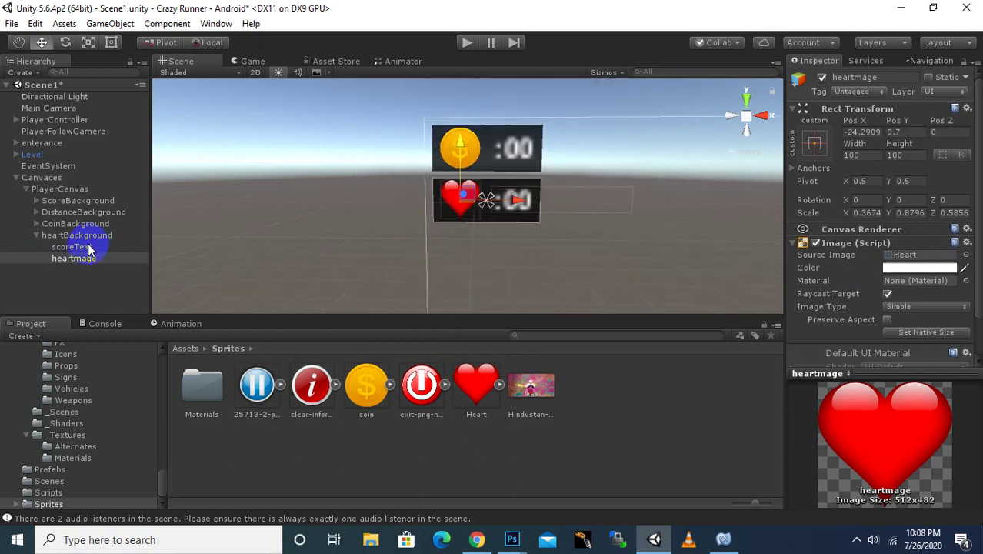
# Collapse heartBackground and frame the coin, heart, SCORE and DISTANCE bars in the Scene view.
pyautogui.click(36, 234)
pyautogui.scroll(-3, 499, 278)
pyautogui.moveTo(629, 220); pyautogui.dragTo(555, 199, button='middle')
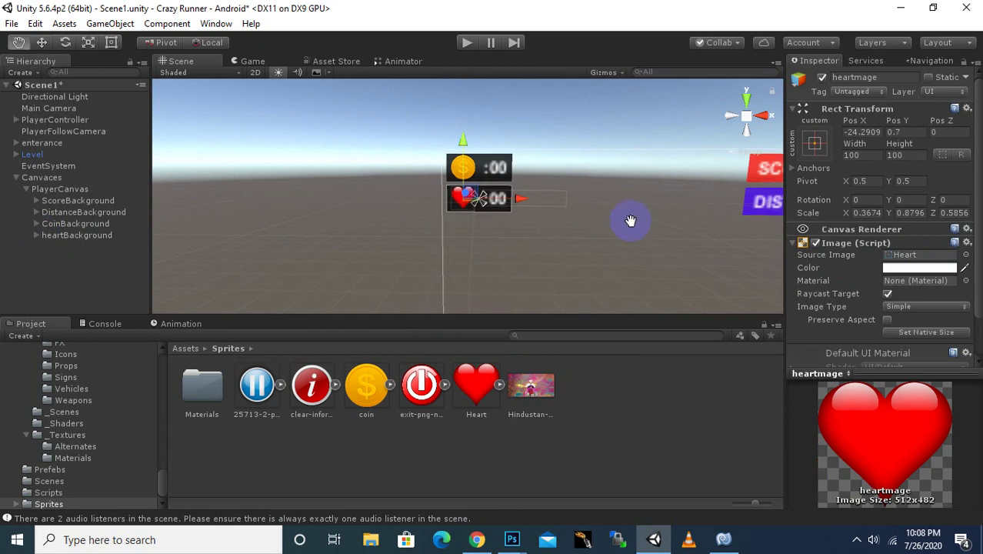
pyautogui.scroll(-5, 528, 207)
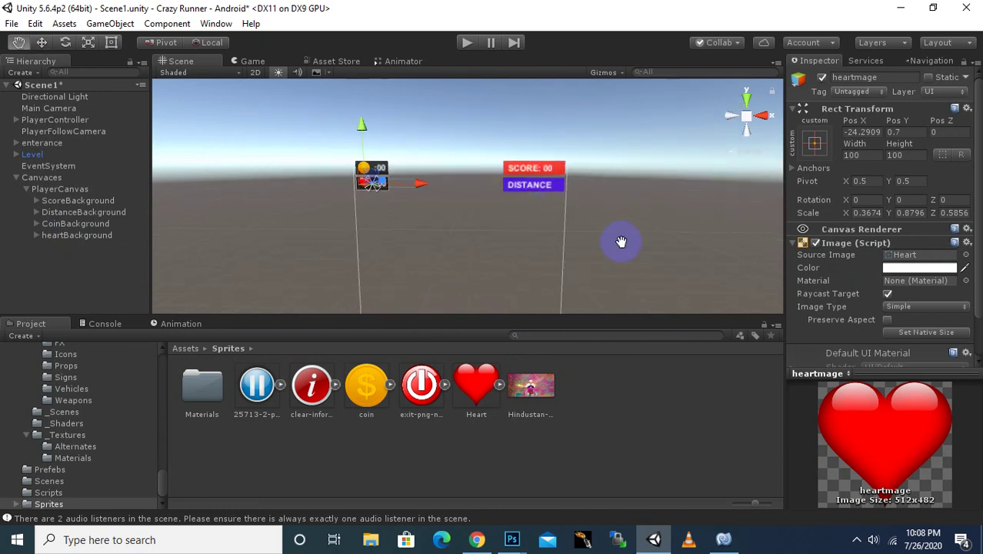
pyautogui.moveTo(621, 237); pyautogui.dragTo(618, 209)
pyautogui.scroll(-3, 618, 209)
pyautogui.scroll(-2, 592, 193)
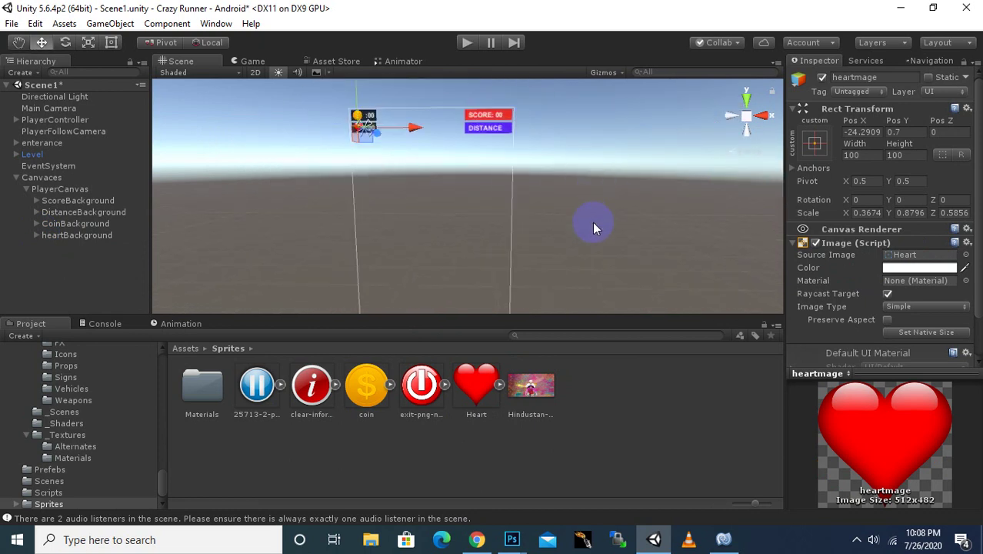
pyautogui.moveTo(592, 254); pyautogui.dragTo(588, 242, button='middle')
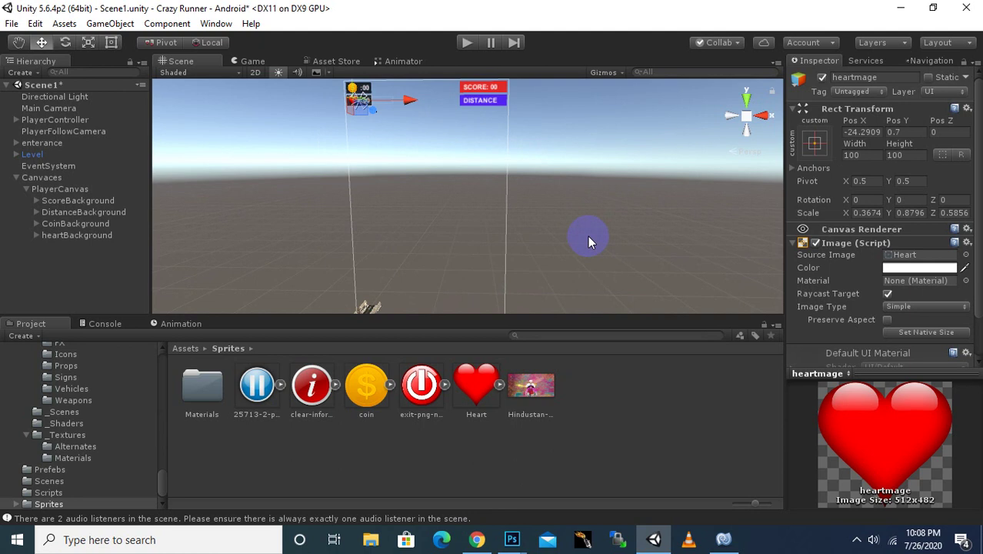
pyautogui.scroll(-1, 588, 236)
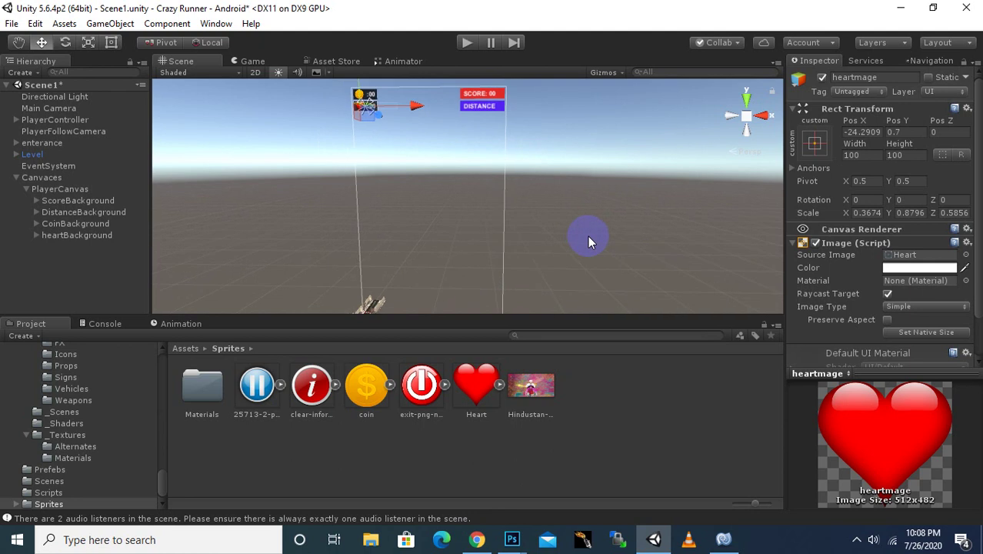
pyautogui.moveTo(587, 234)
pyautogui.mouseDown(button='middle')
pyautogui.moveTo(607, 239)
pyautogui.moveTo(602, 231)
pyautogui.moveTo(591, 240)
pyautogui.mouseUp(button='middle')
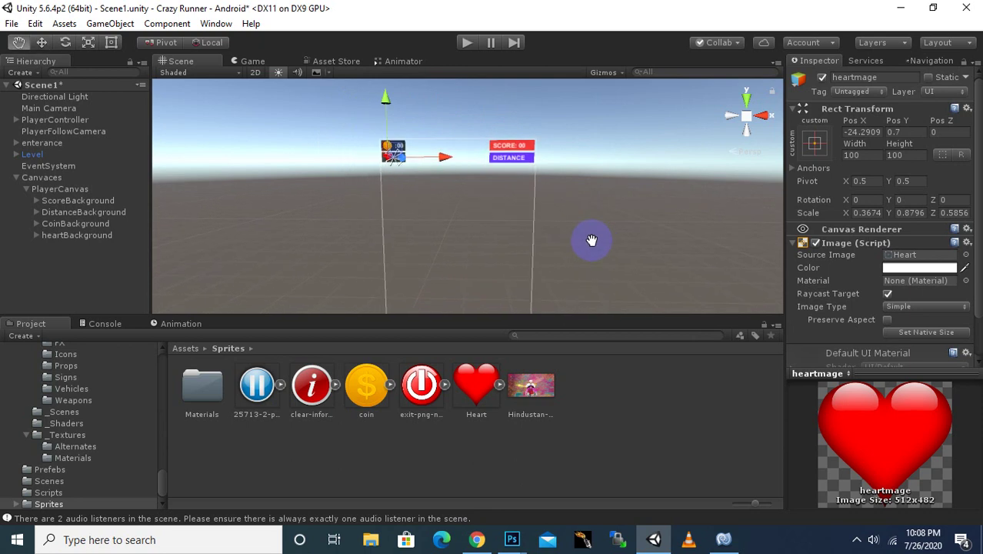
pyautogui.scroll(-1, 590, 242)
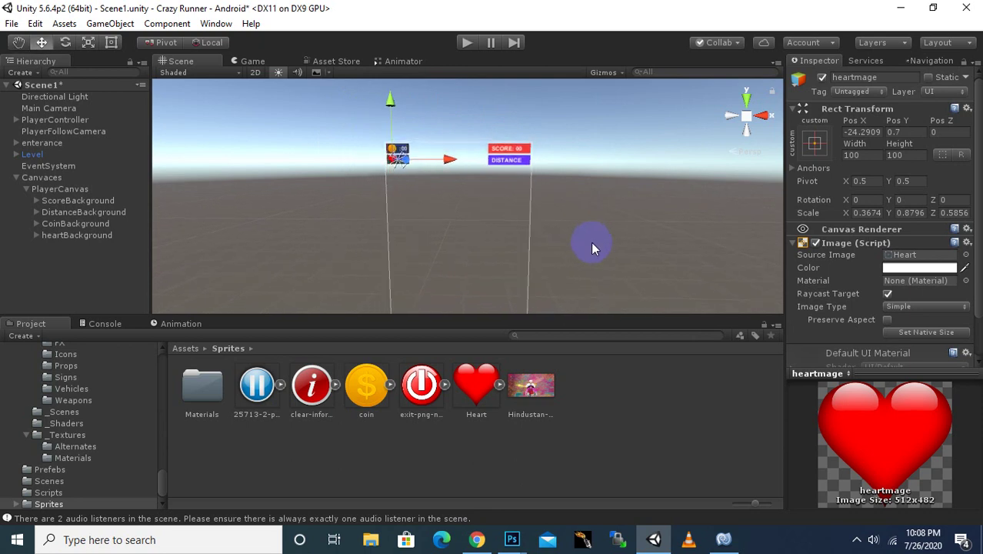
pyautogui.moveTo(591, 242)
pyautogui.mouseDown(button='middle')
pyautogui.moveTo(593, 195)
pyautogui.moveTo(584, 212)
pyautogui.mouseUp(button='middle')
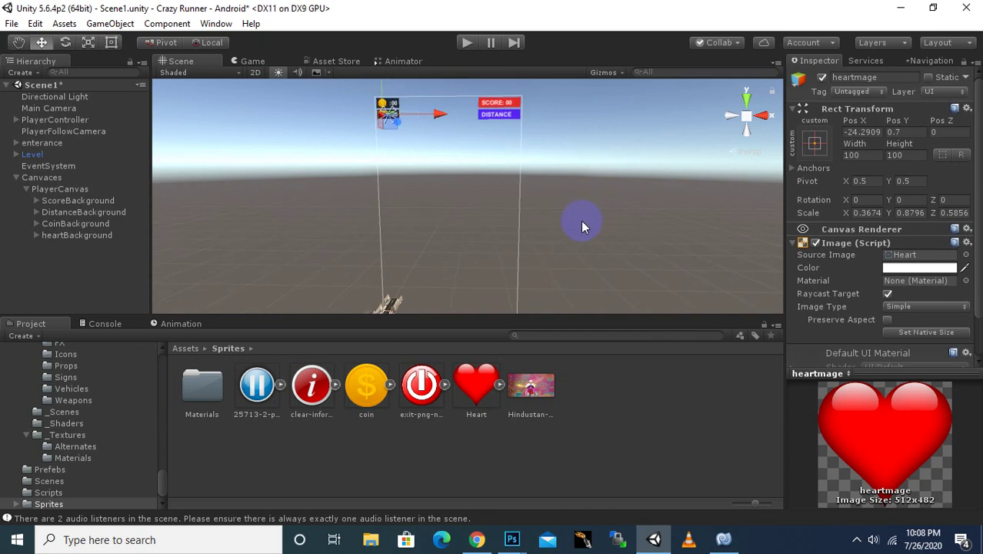